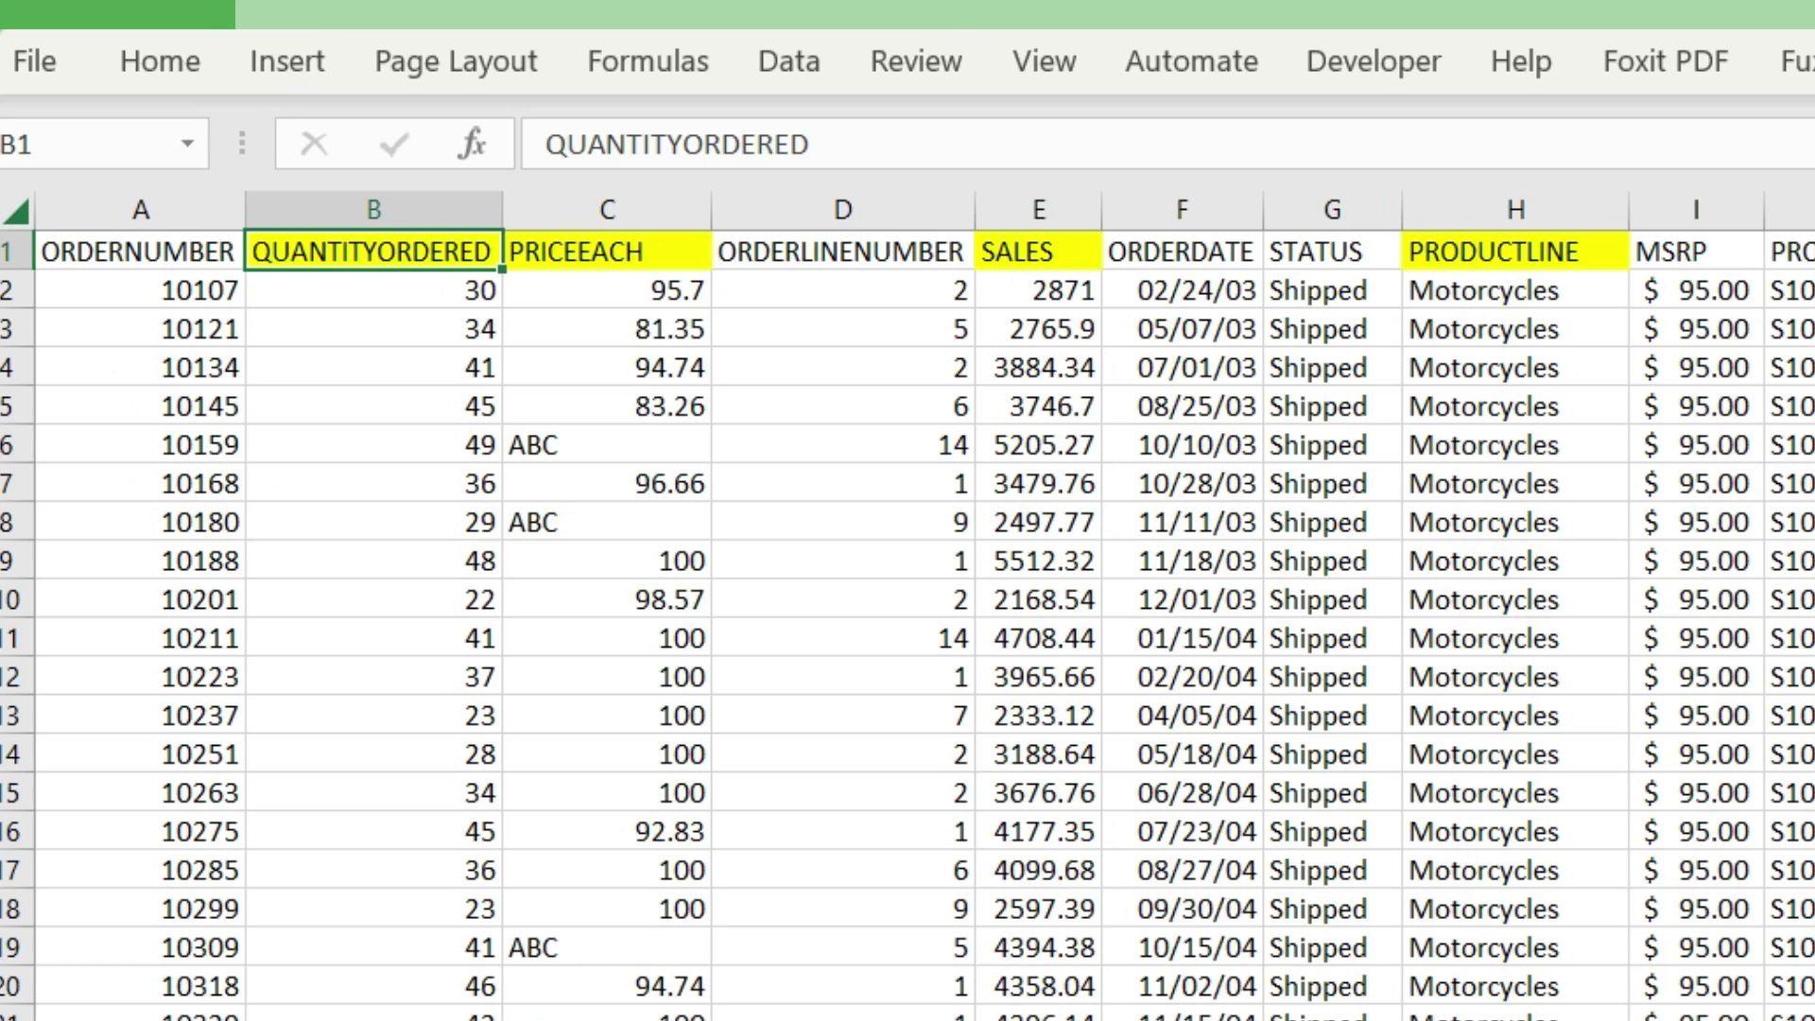
scroll(907, 605, right, 5)
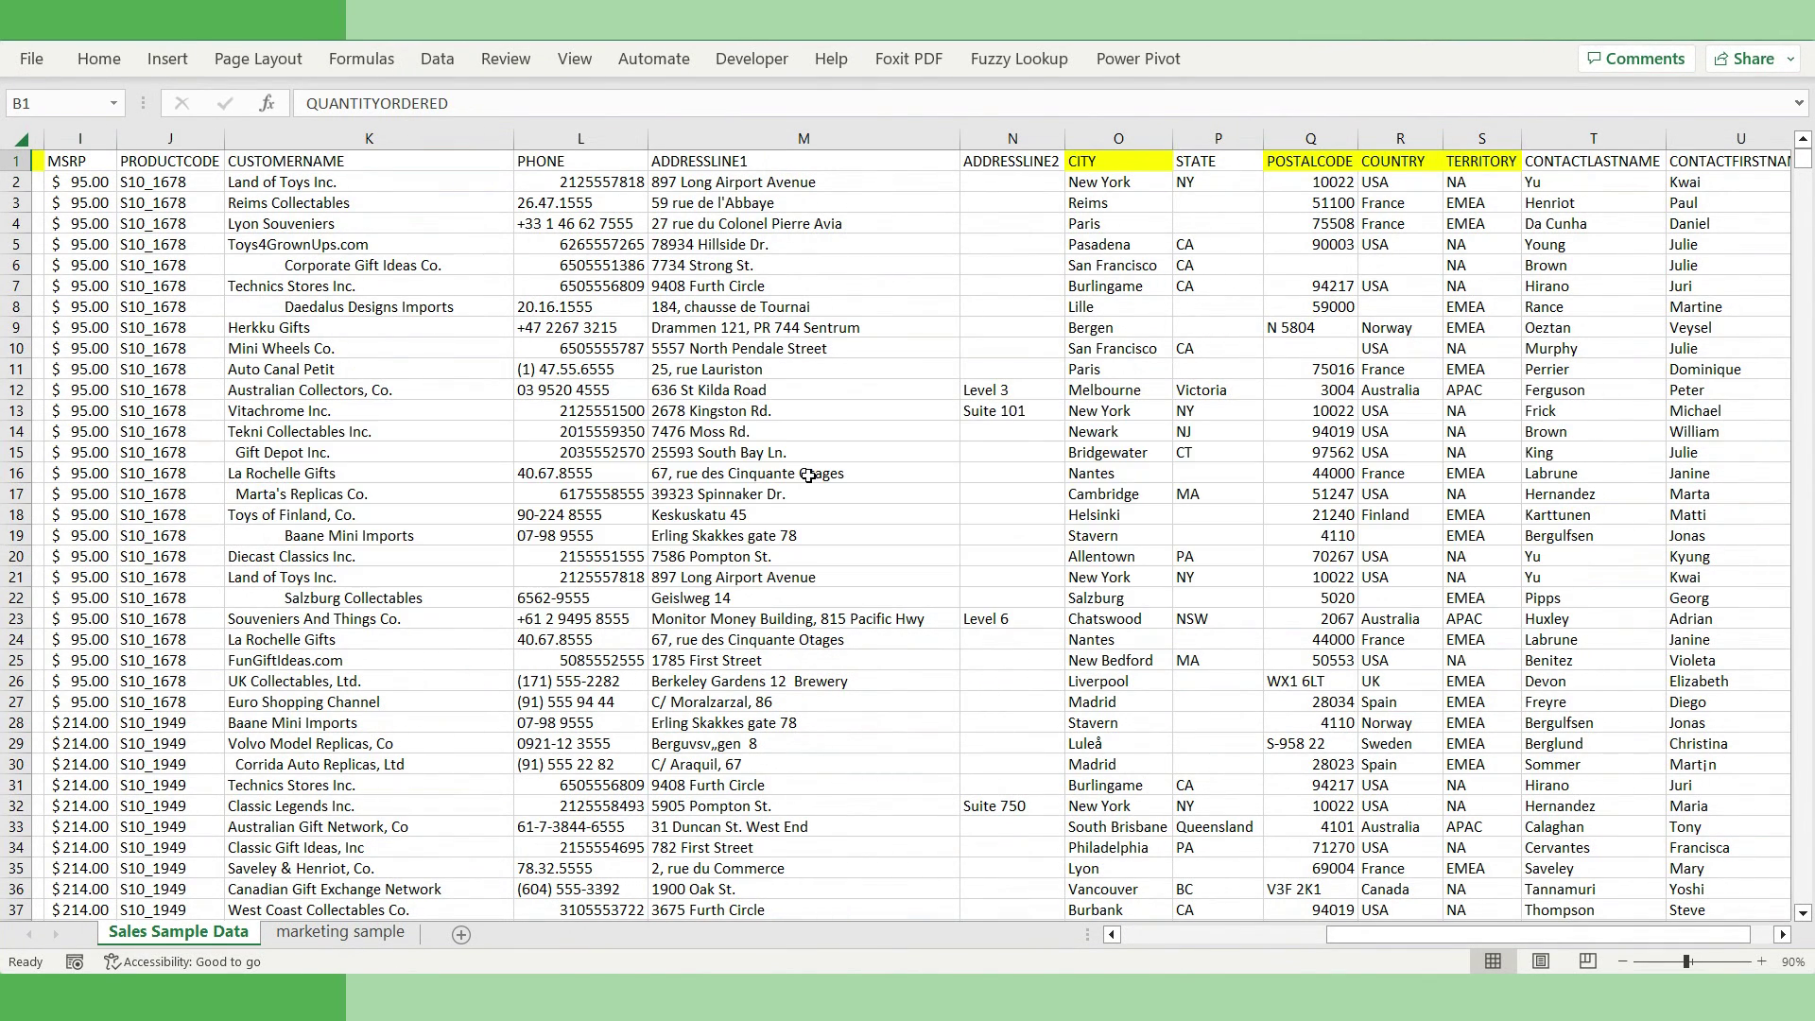
scroll(635, 628, left, 5)
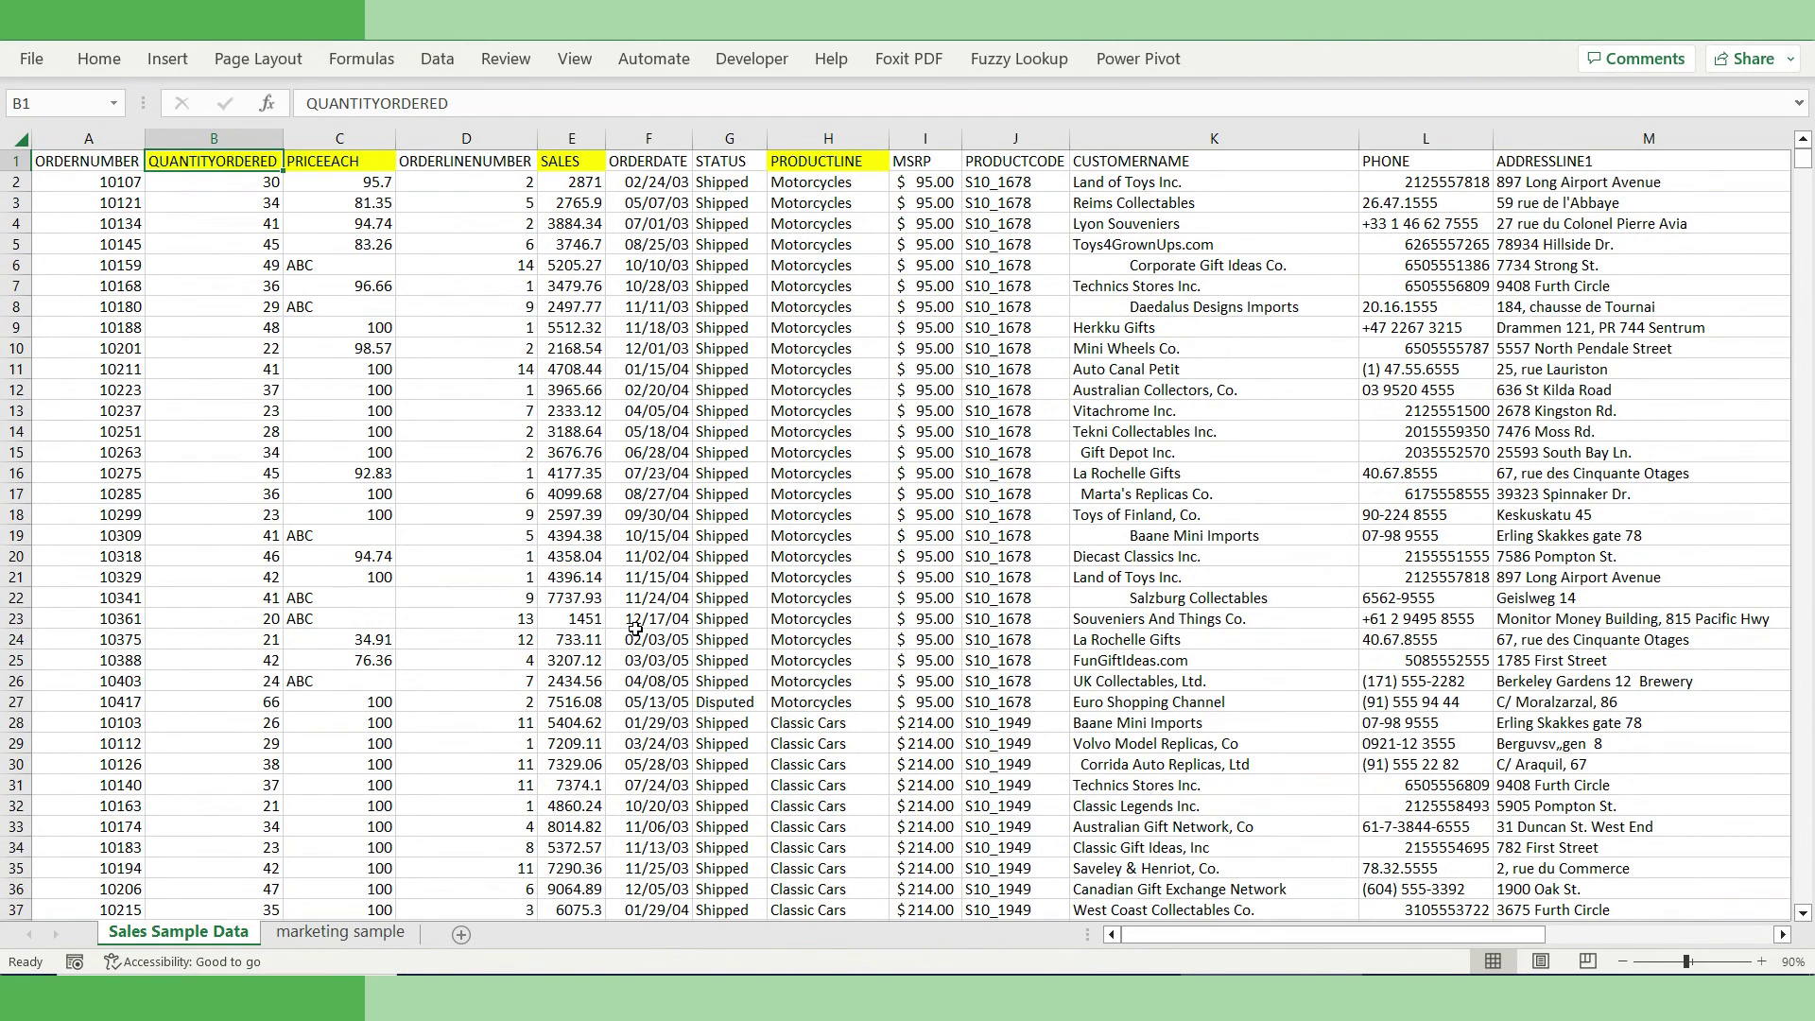
Convert the sales data range A1:V2745 into a table with filter buttons on the headers
click(650, 571)
key(ctrl+a)
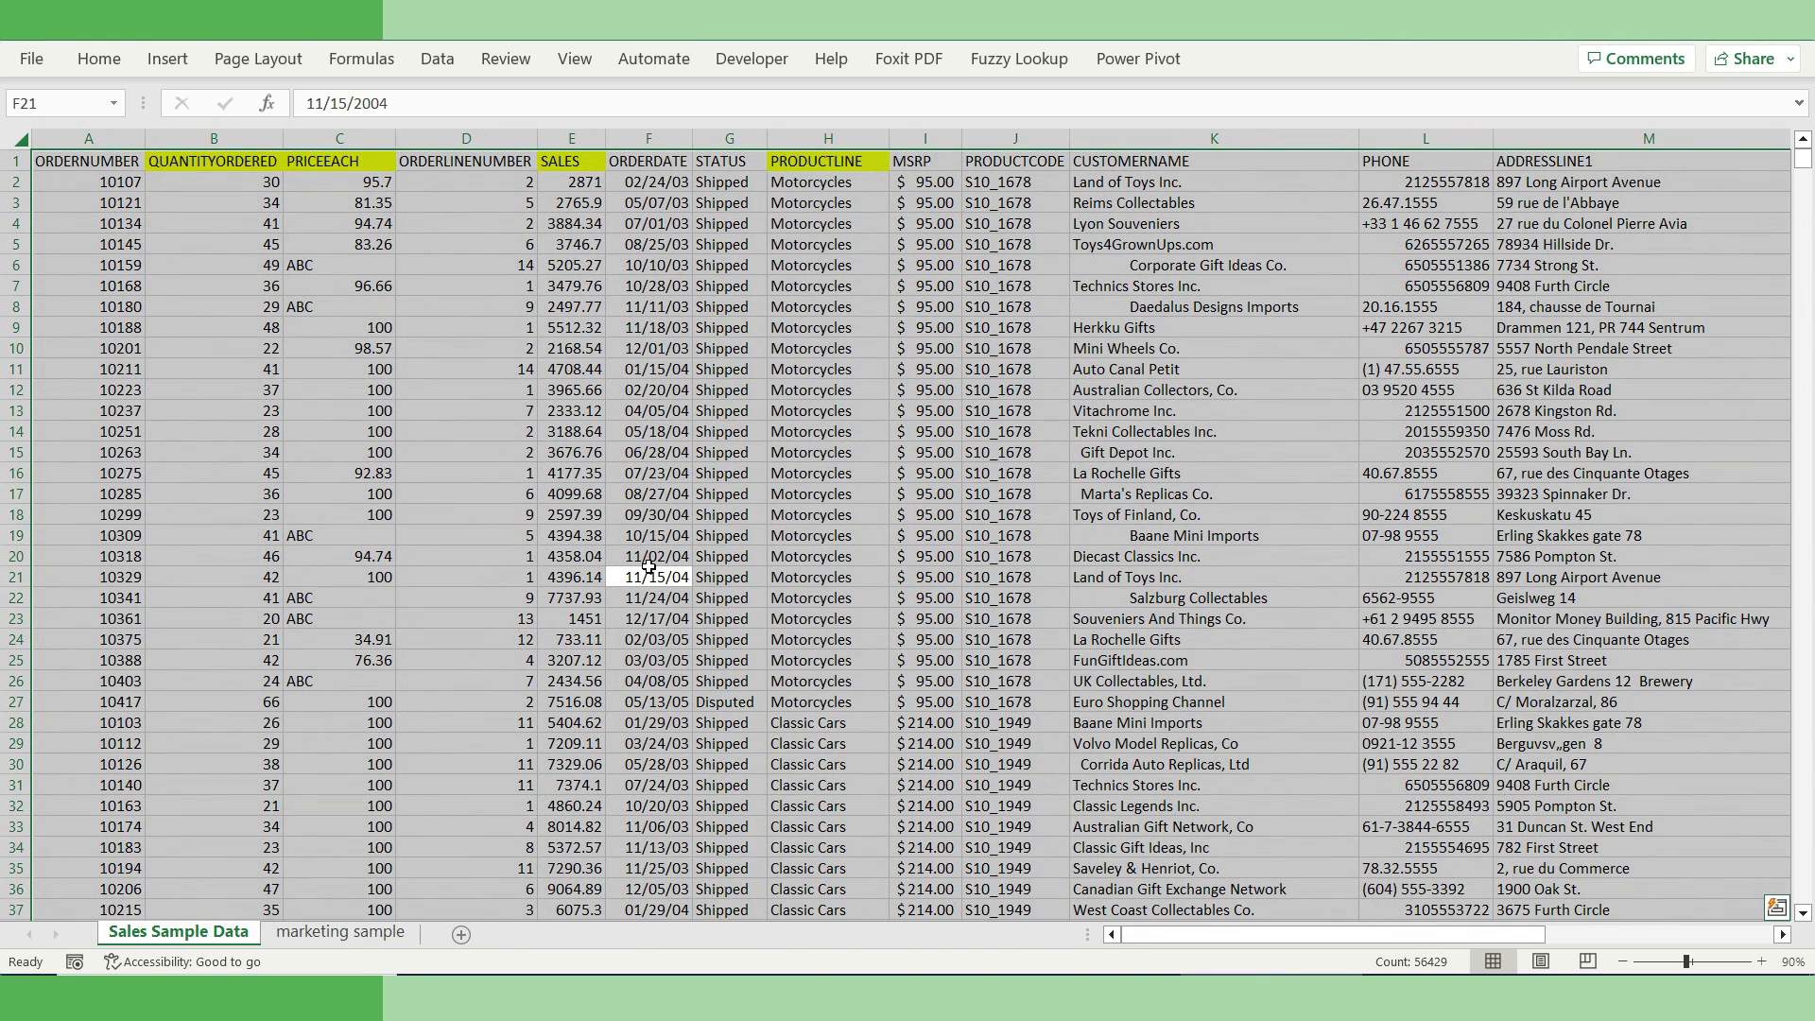
key(ctrl+t)
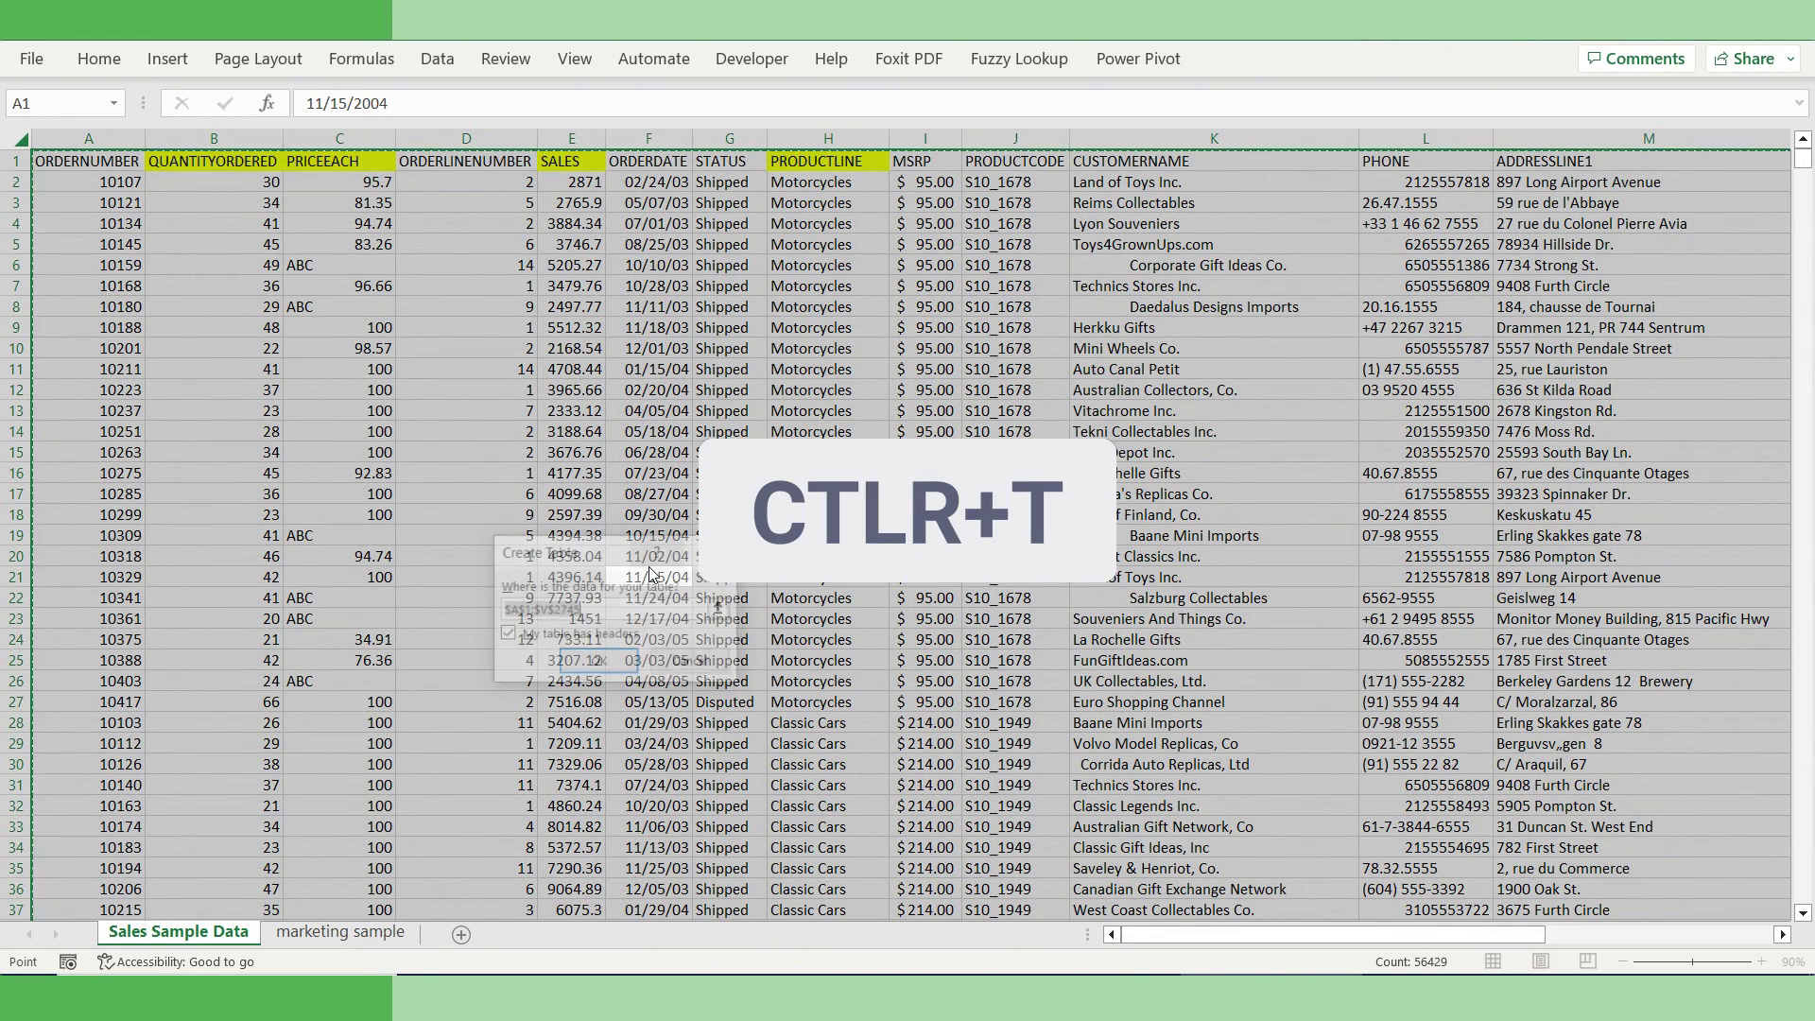
click(599, 662)
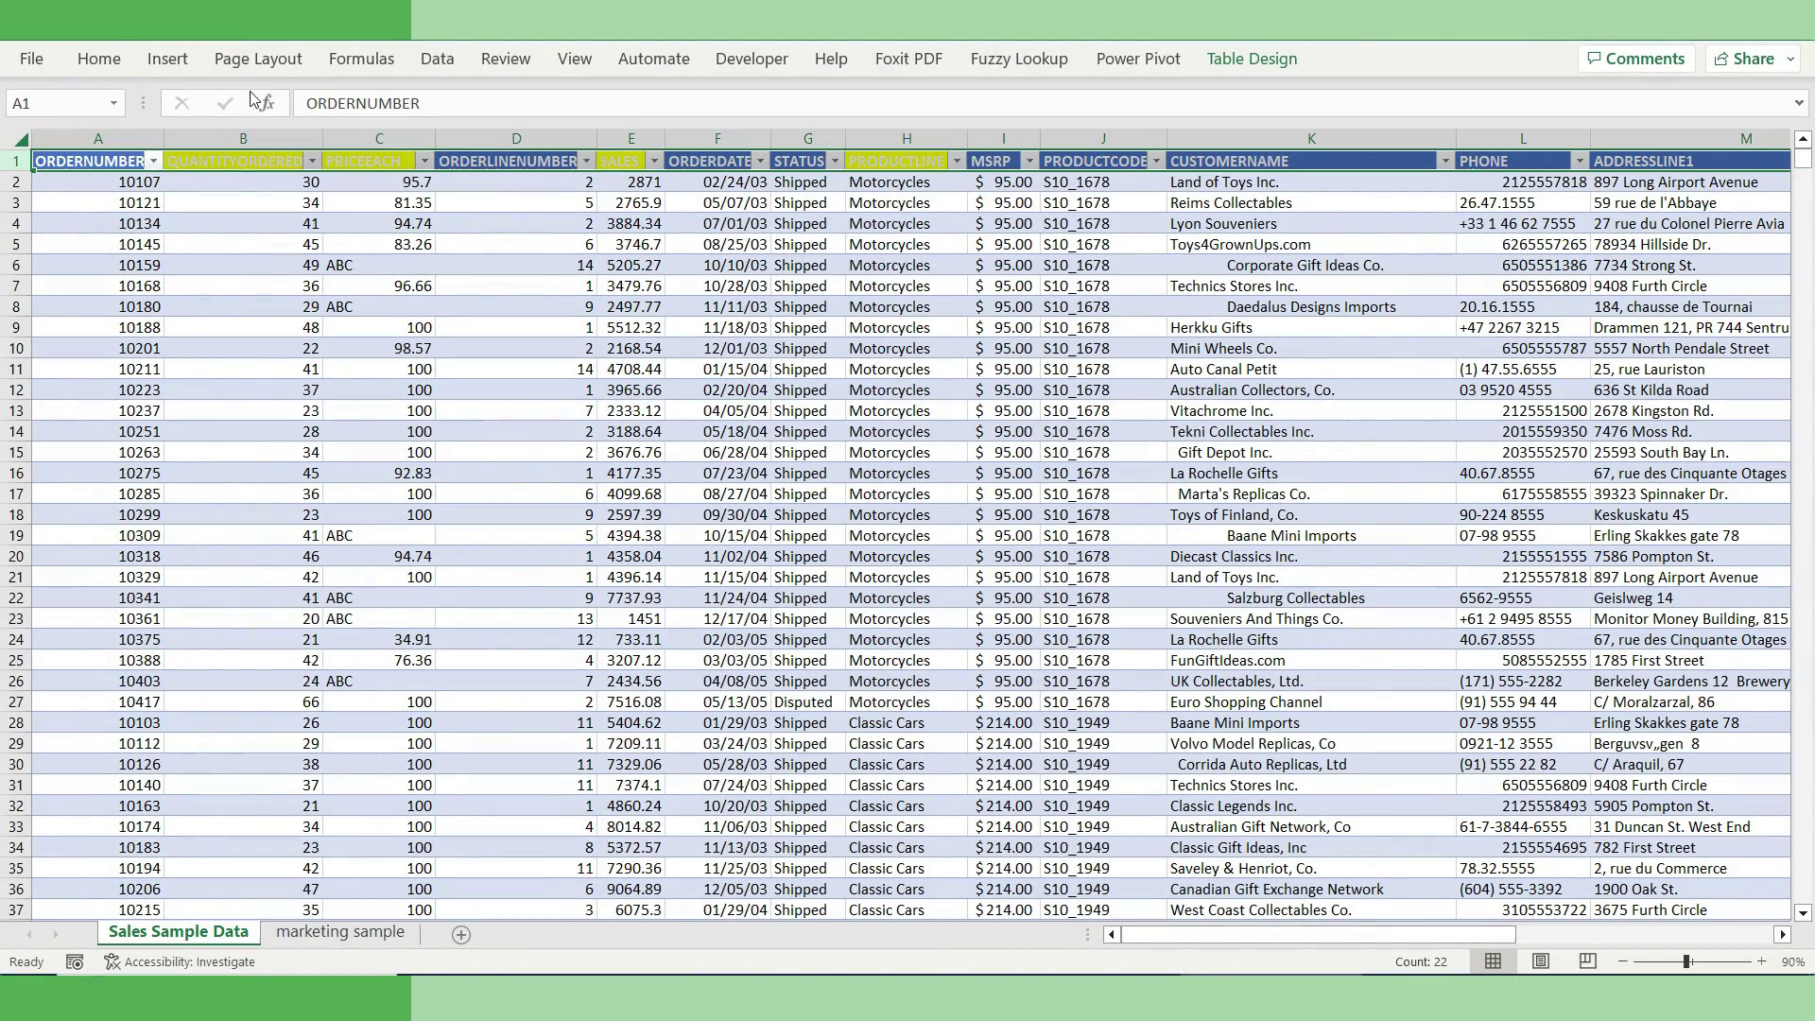
Give the table's header row a dark font colour
click(98, 59)
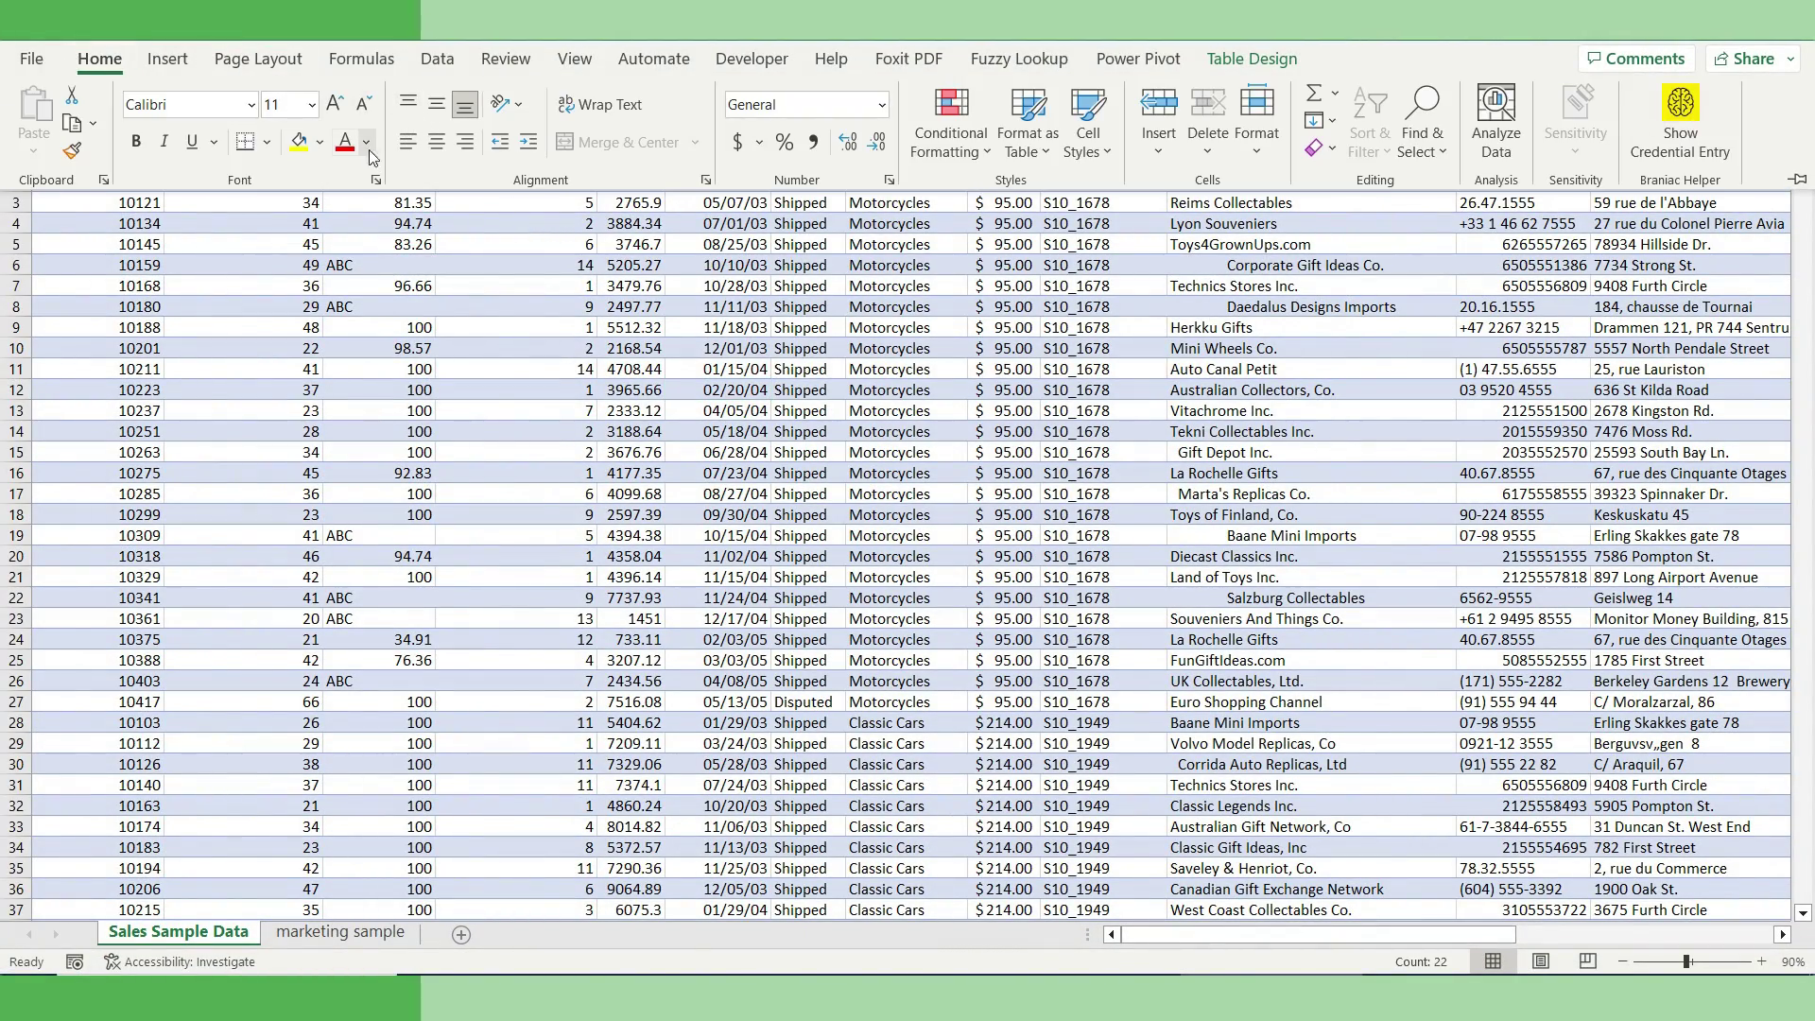
click(367, 142)
click(424, 241)
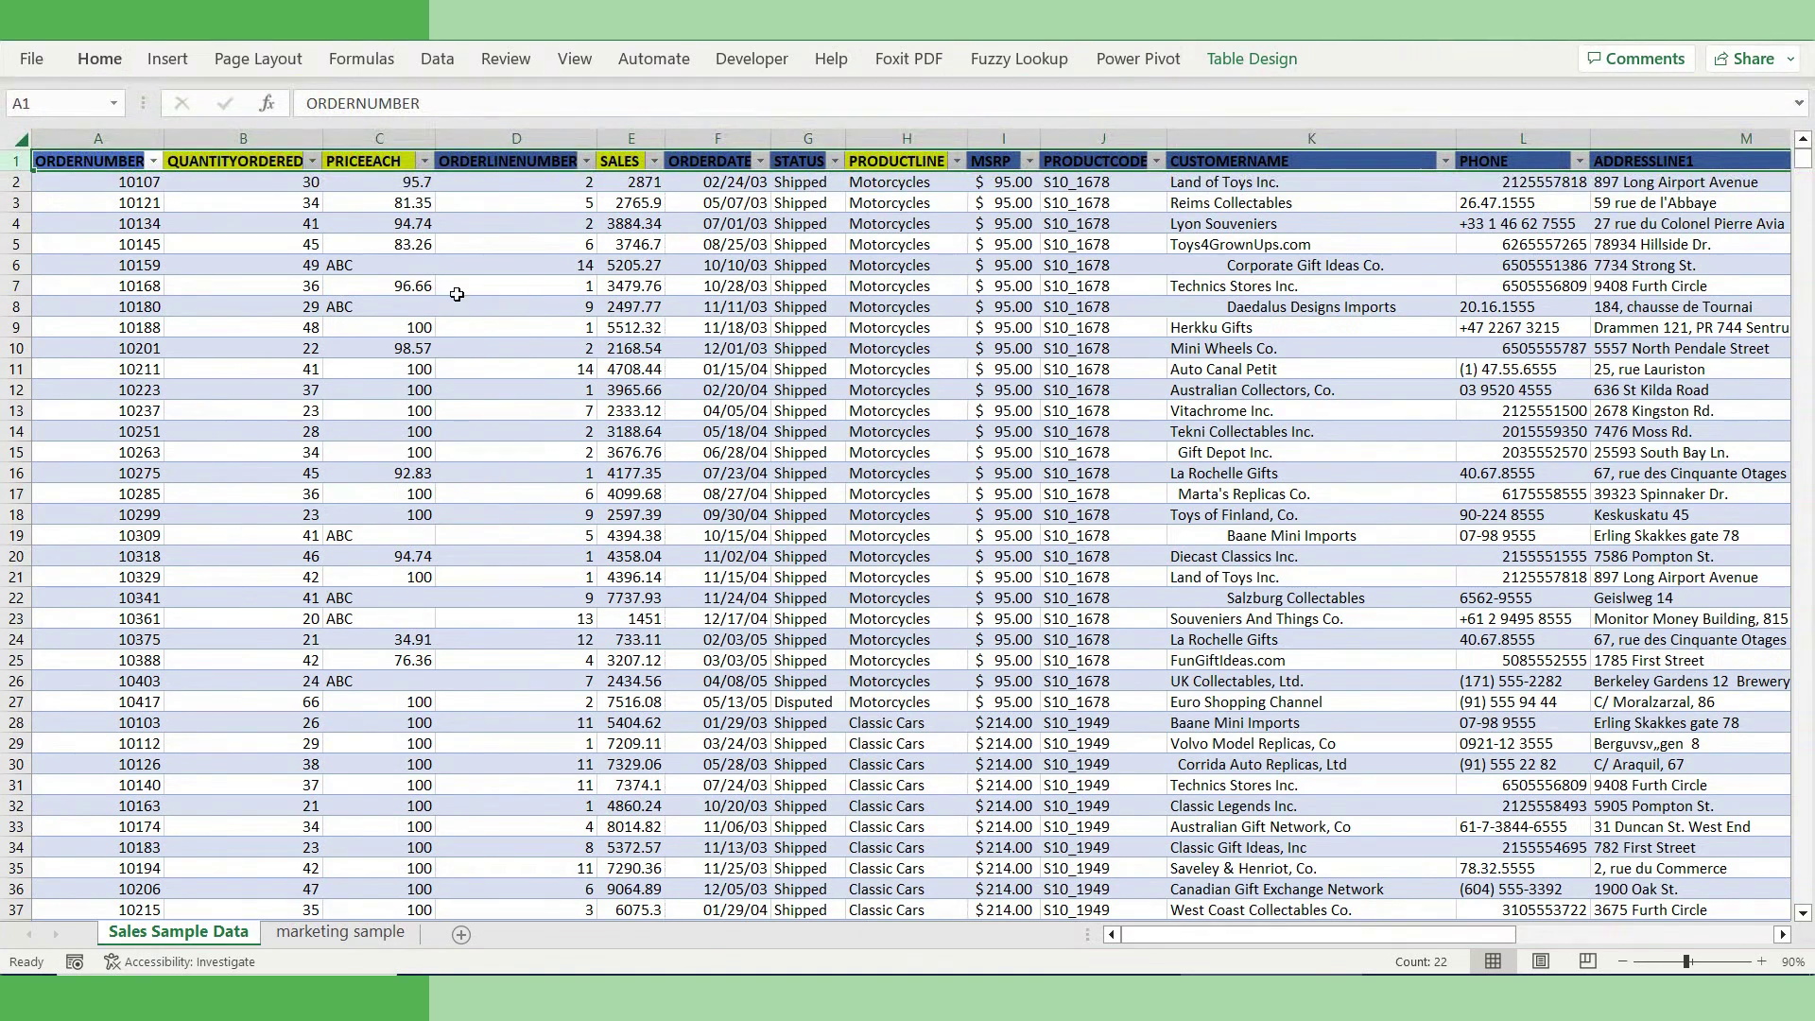
click(580, 312)
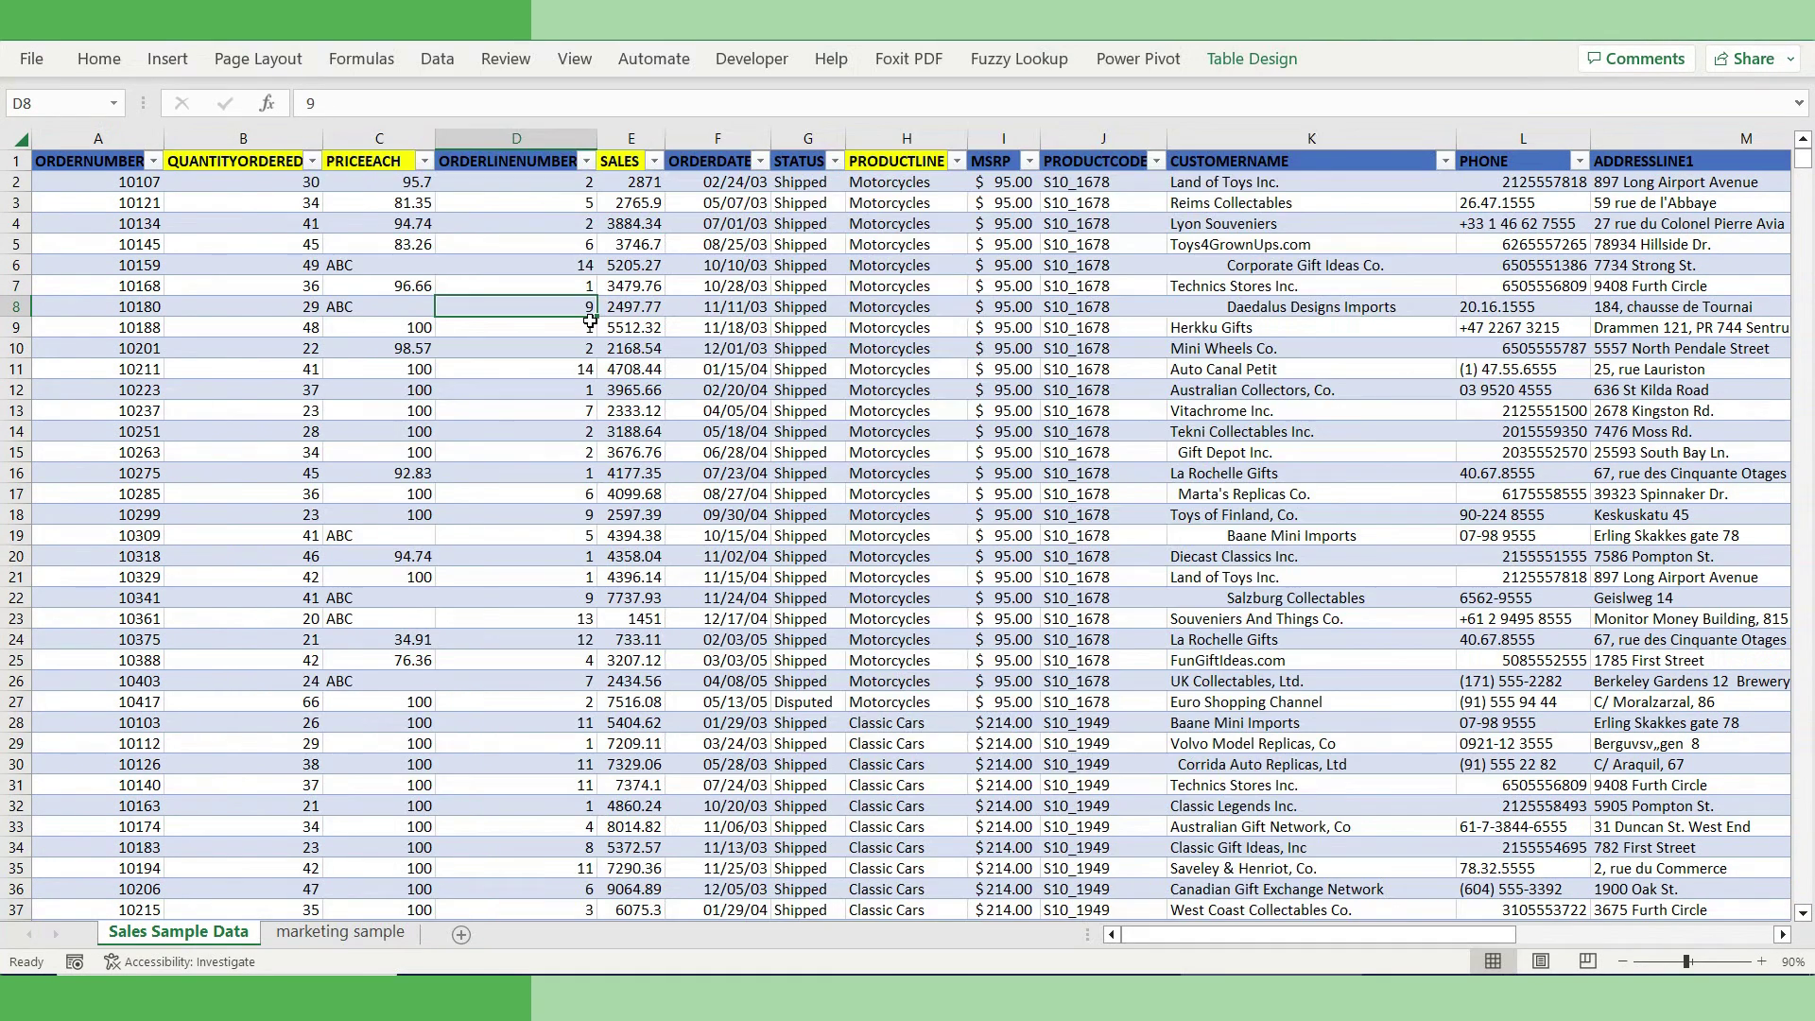
Insert a blank column to the left of CUSTOMERNAME after spotting names with leading spaces
click(1229, 161)
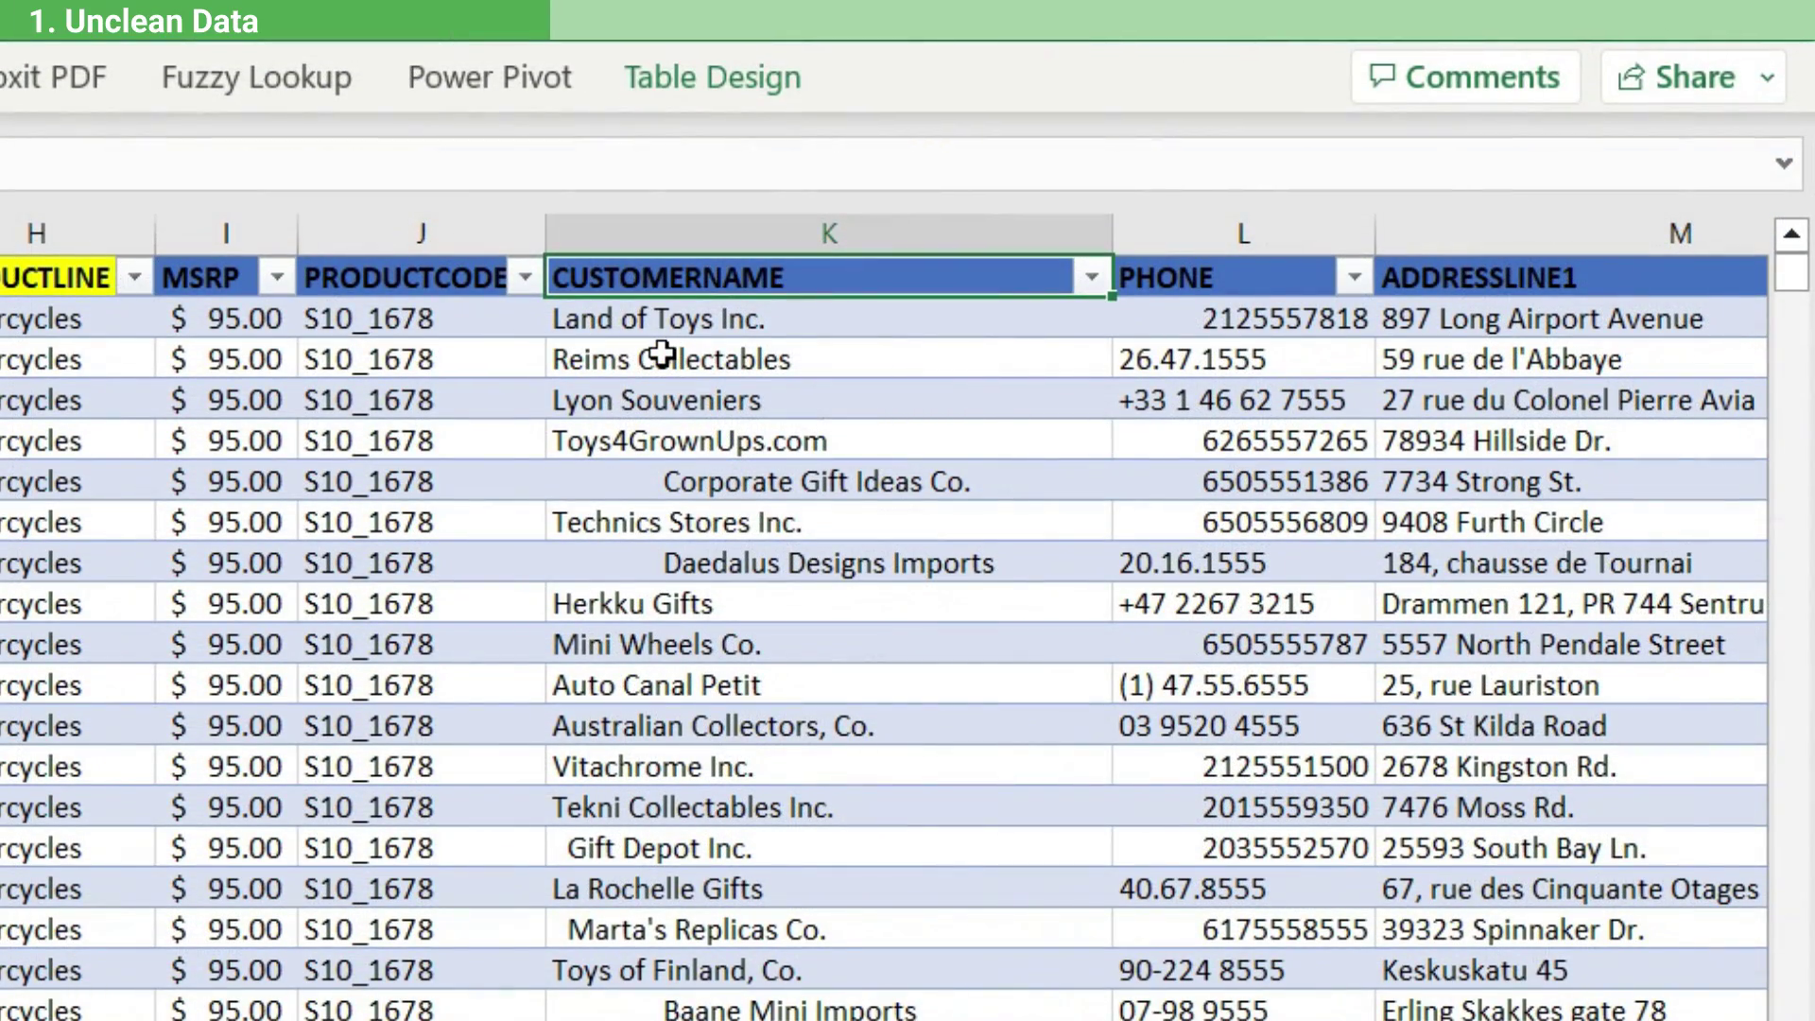
click(630, 480)
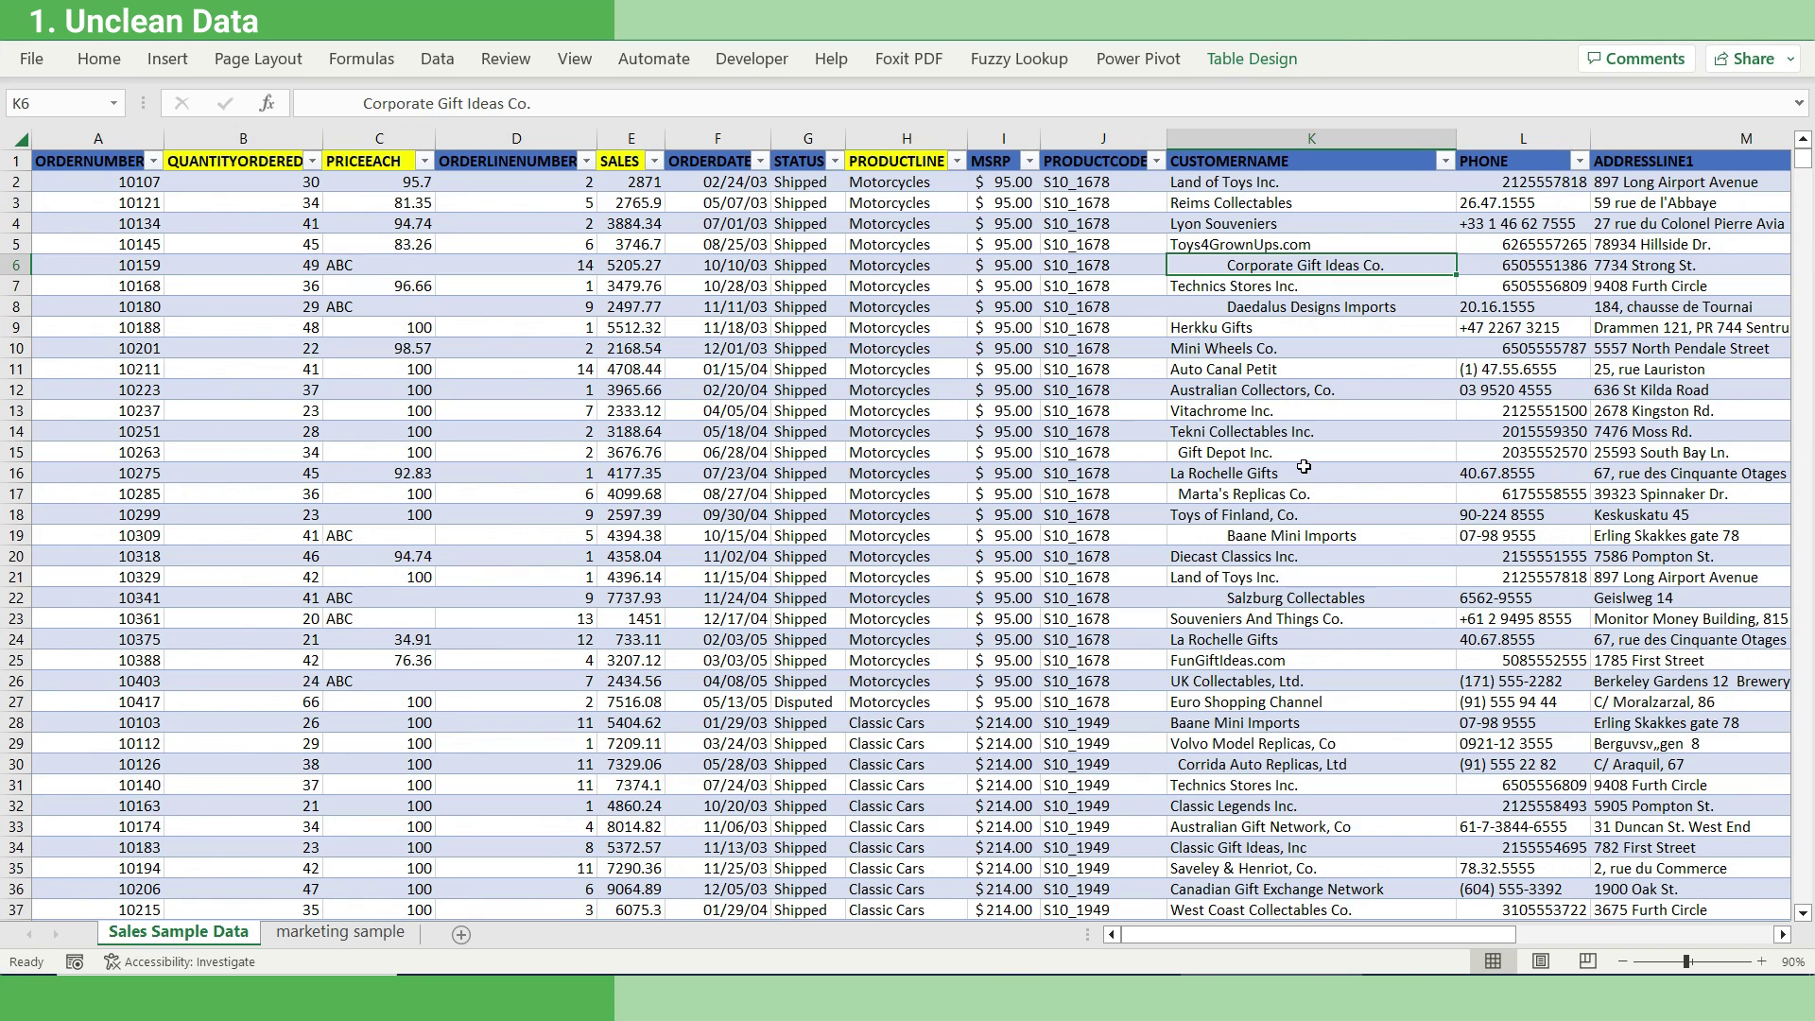
right_click(1270, 131)
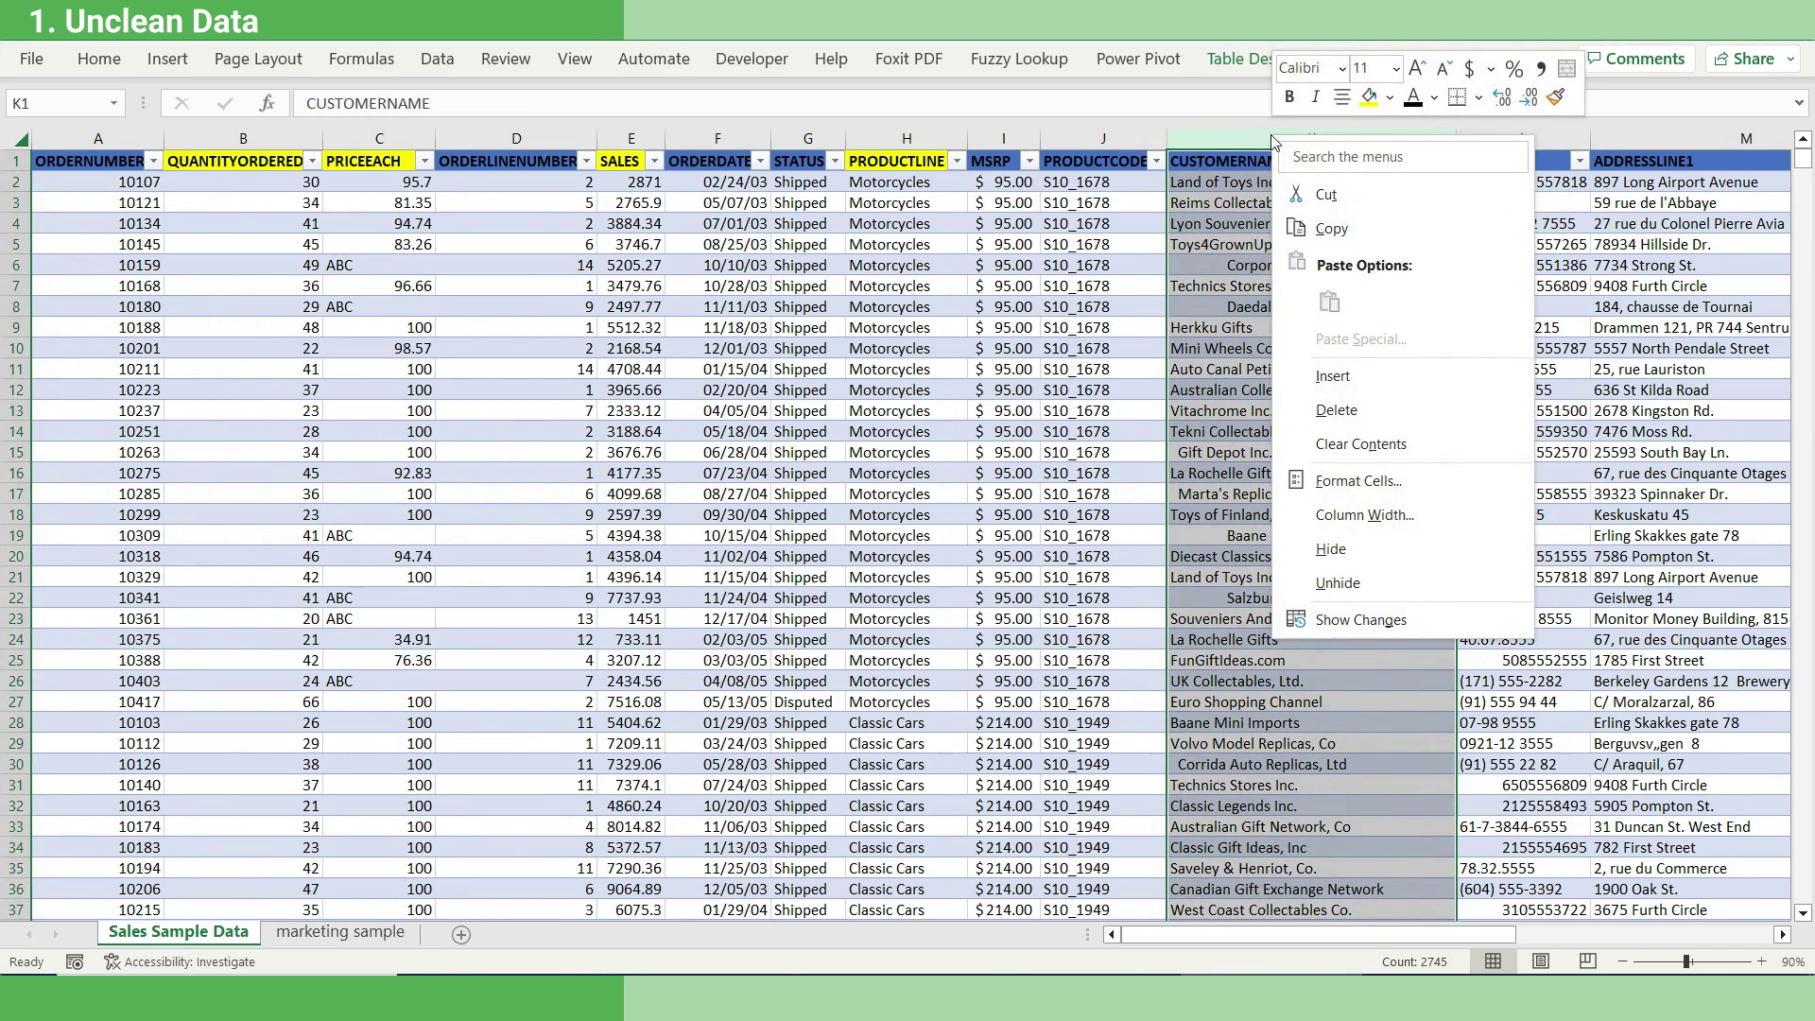
click(1314, 375)
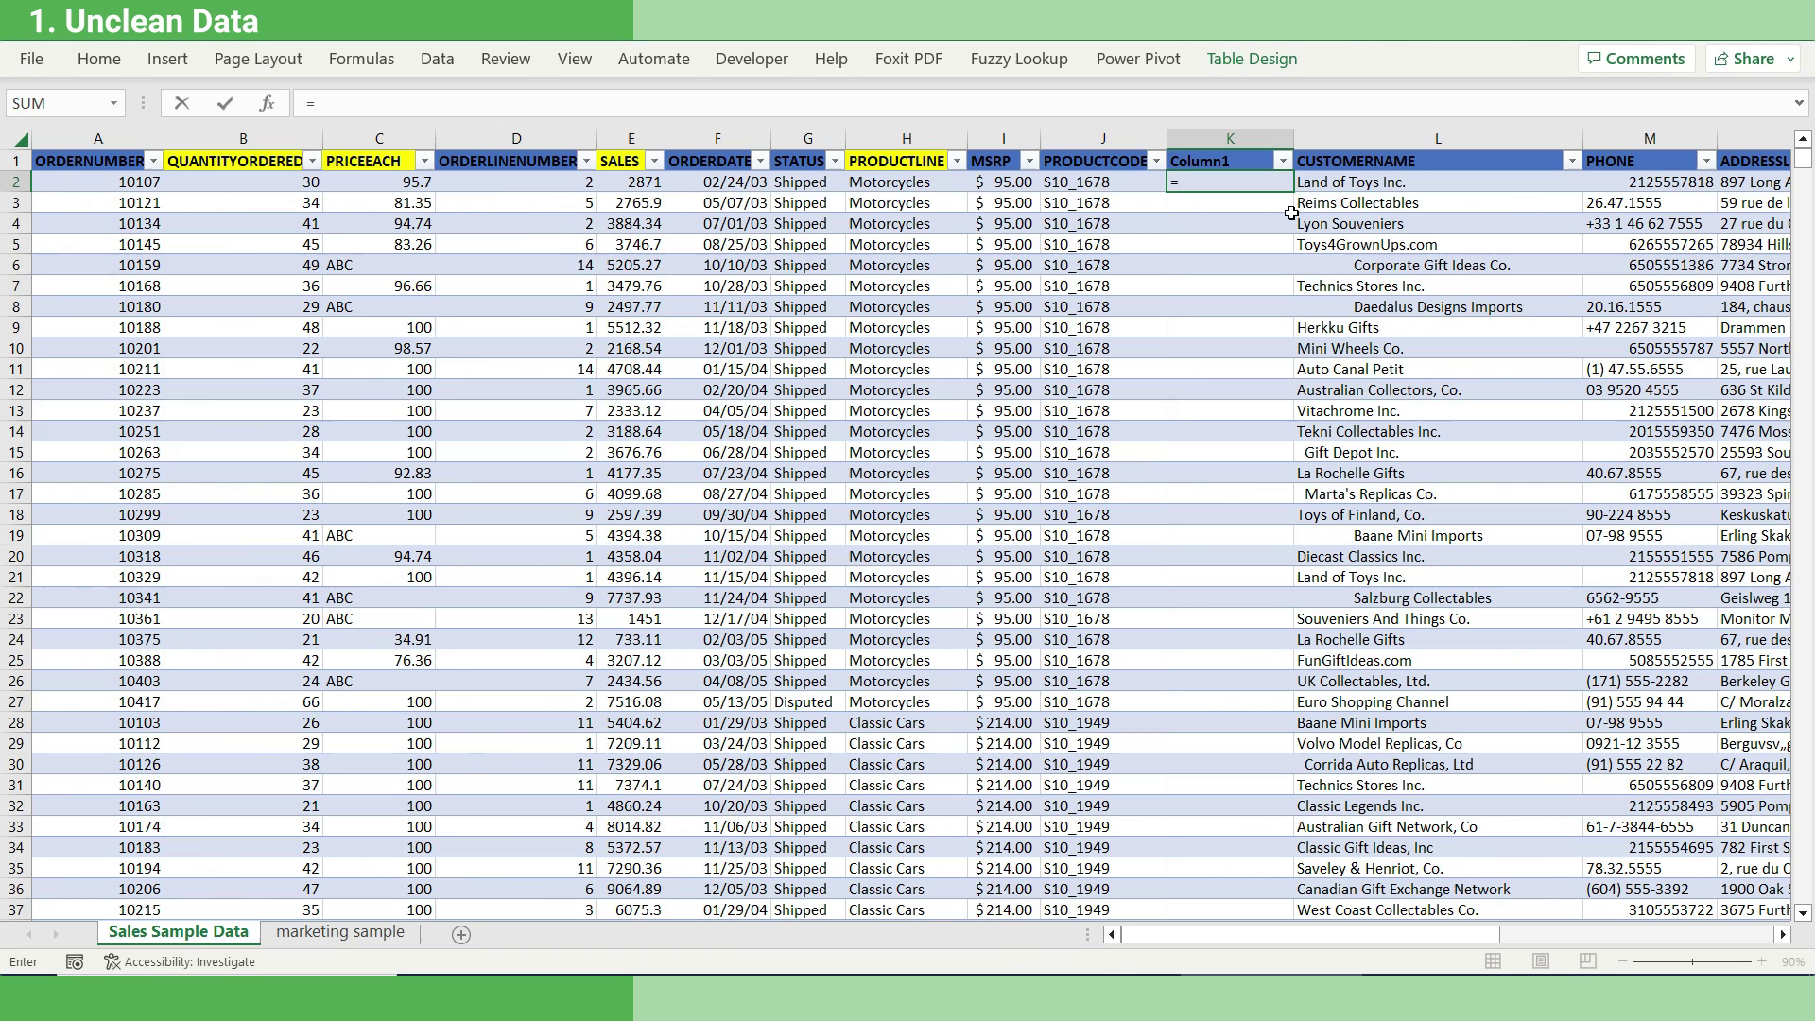
text(=TRIM()
click(1342, 181)
text())
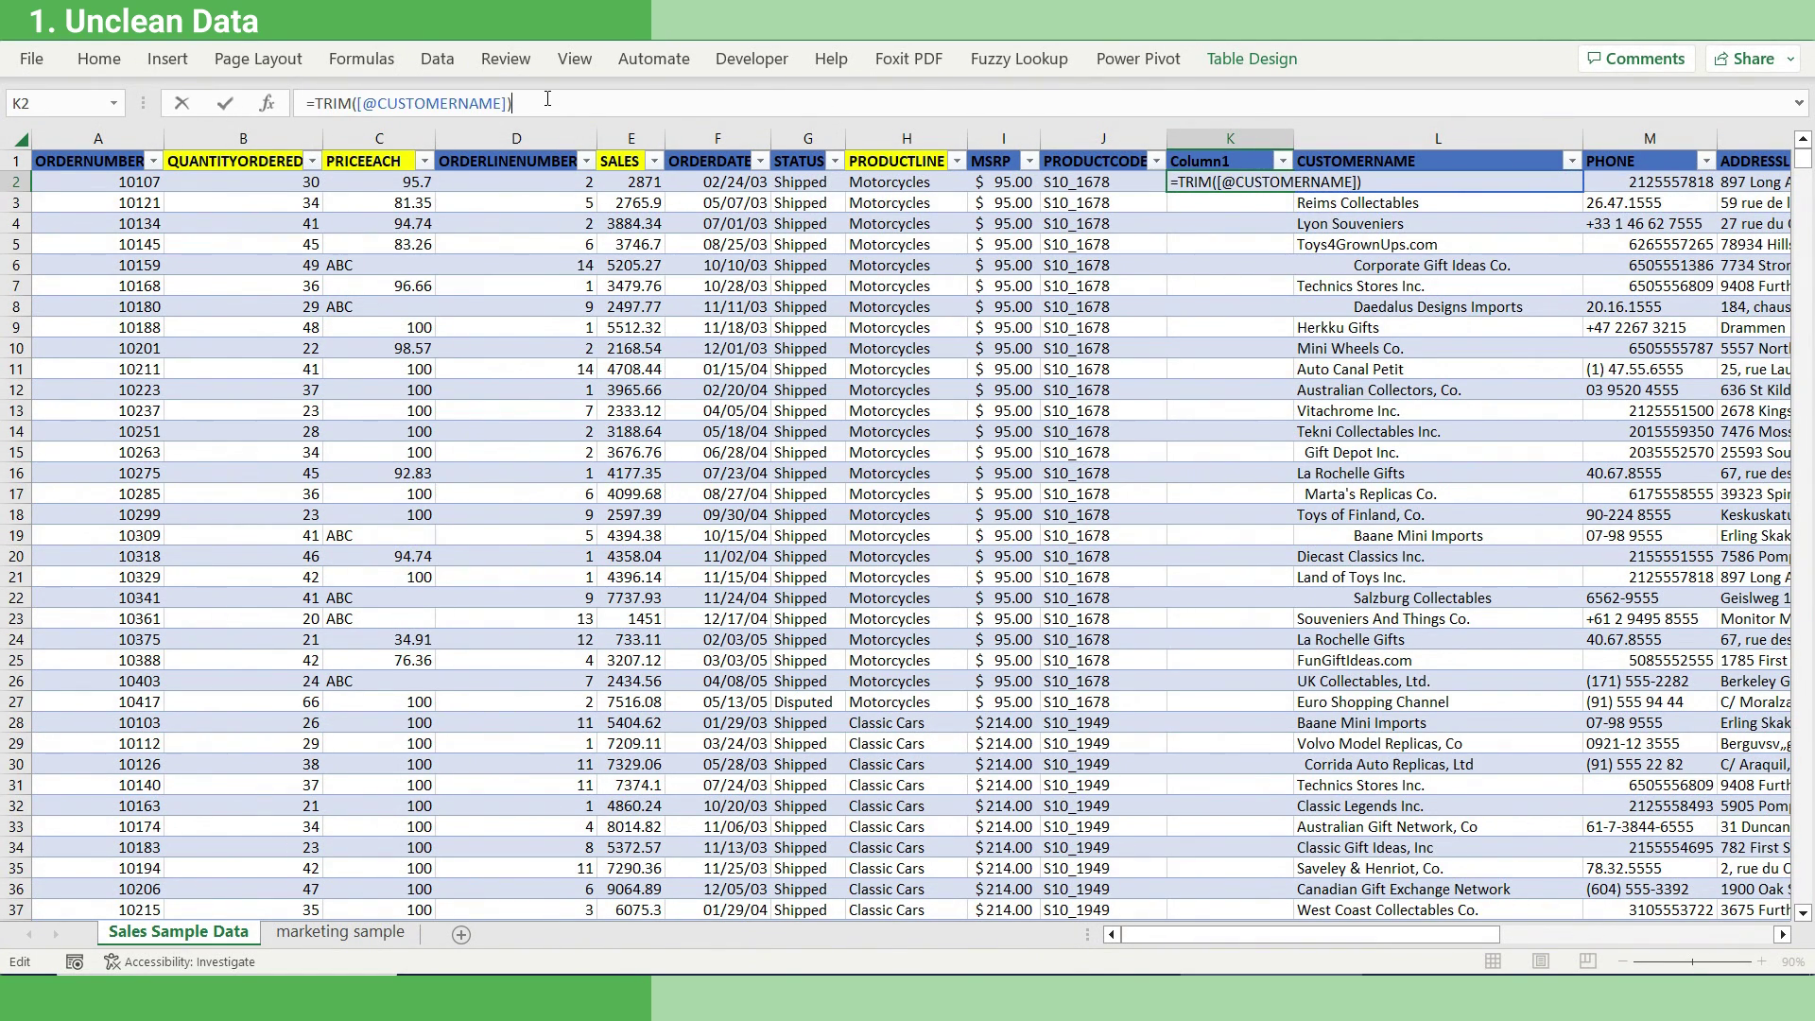
click(313, 103)
text(UPPER()
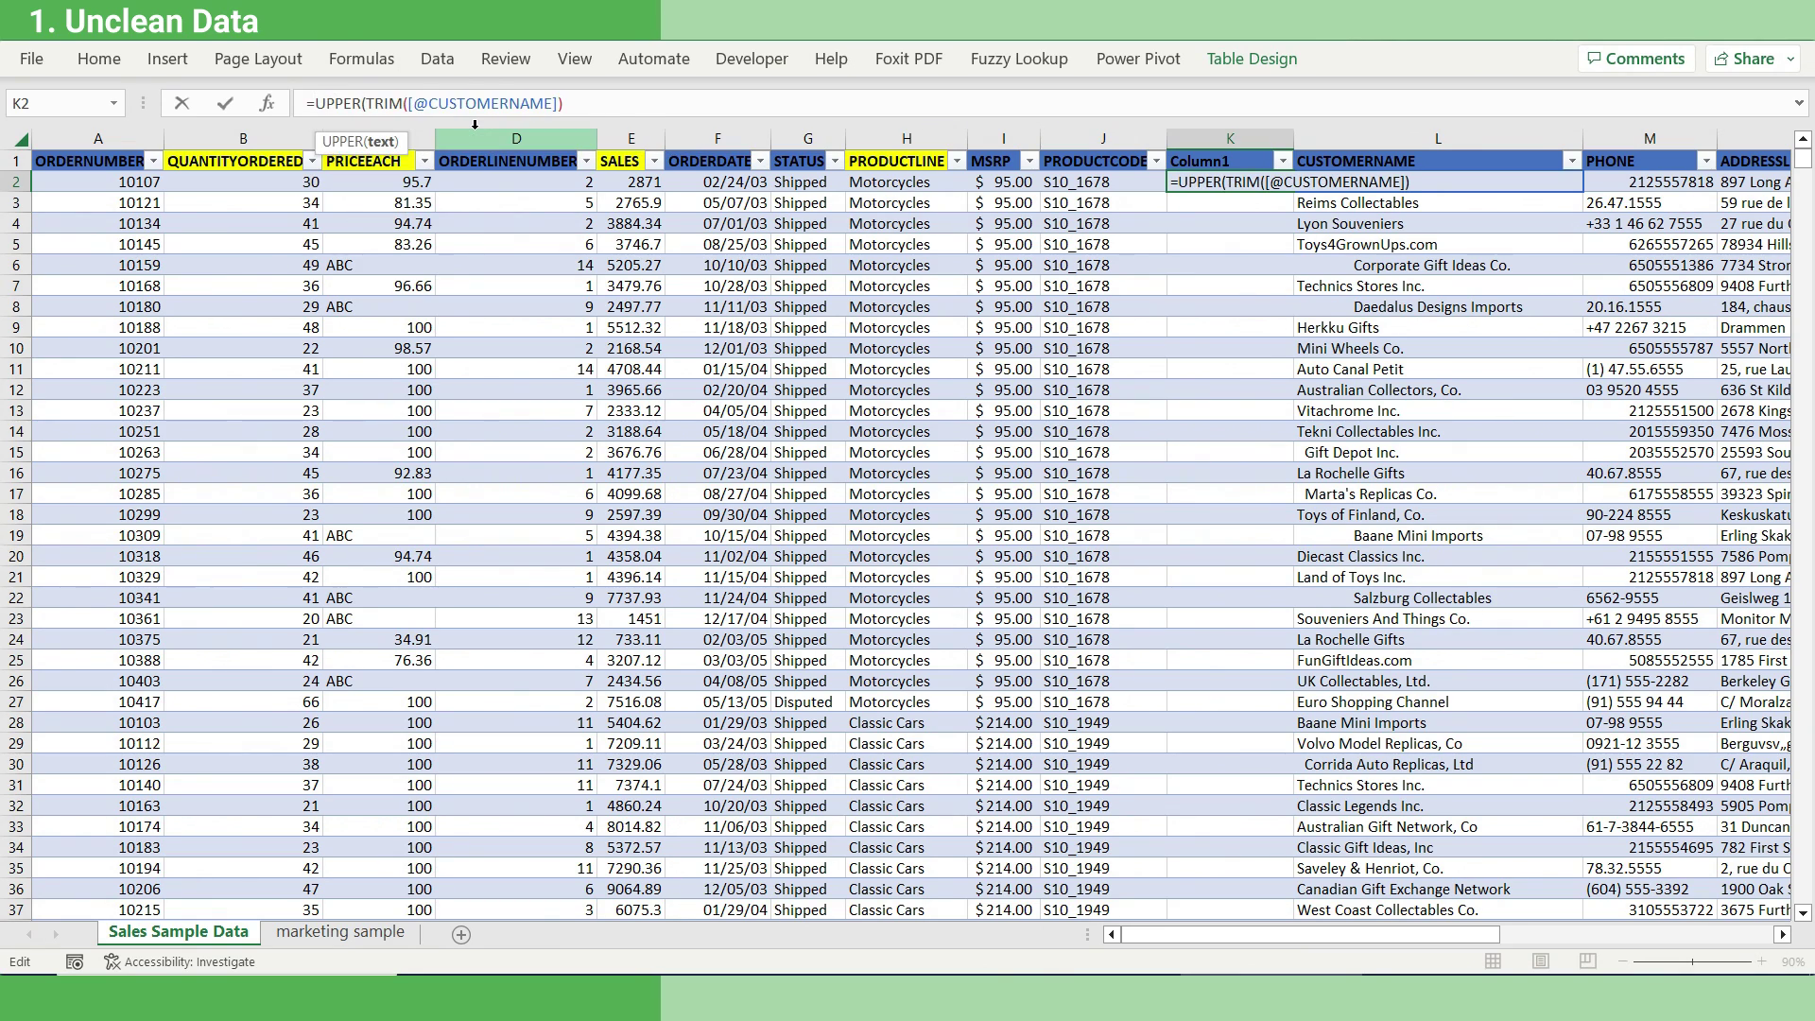
text())
key(Return)
Widen the new column and rename its Column1 header to CustomerName_Clean
drag(1293, 138, 1348, 139)
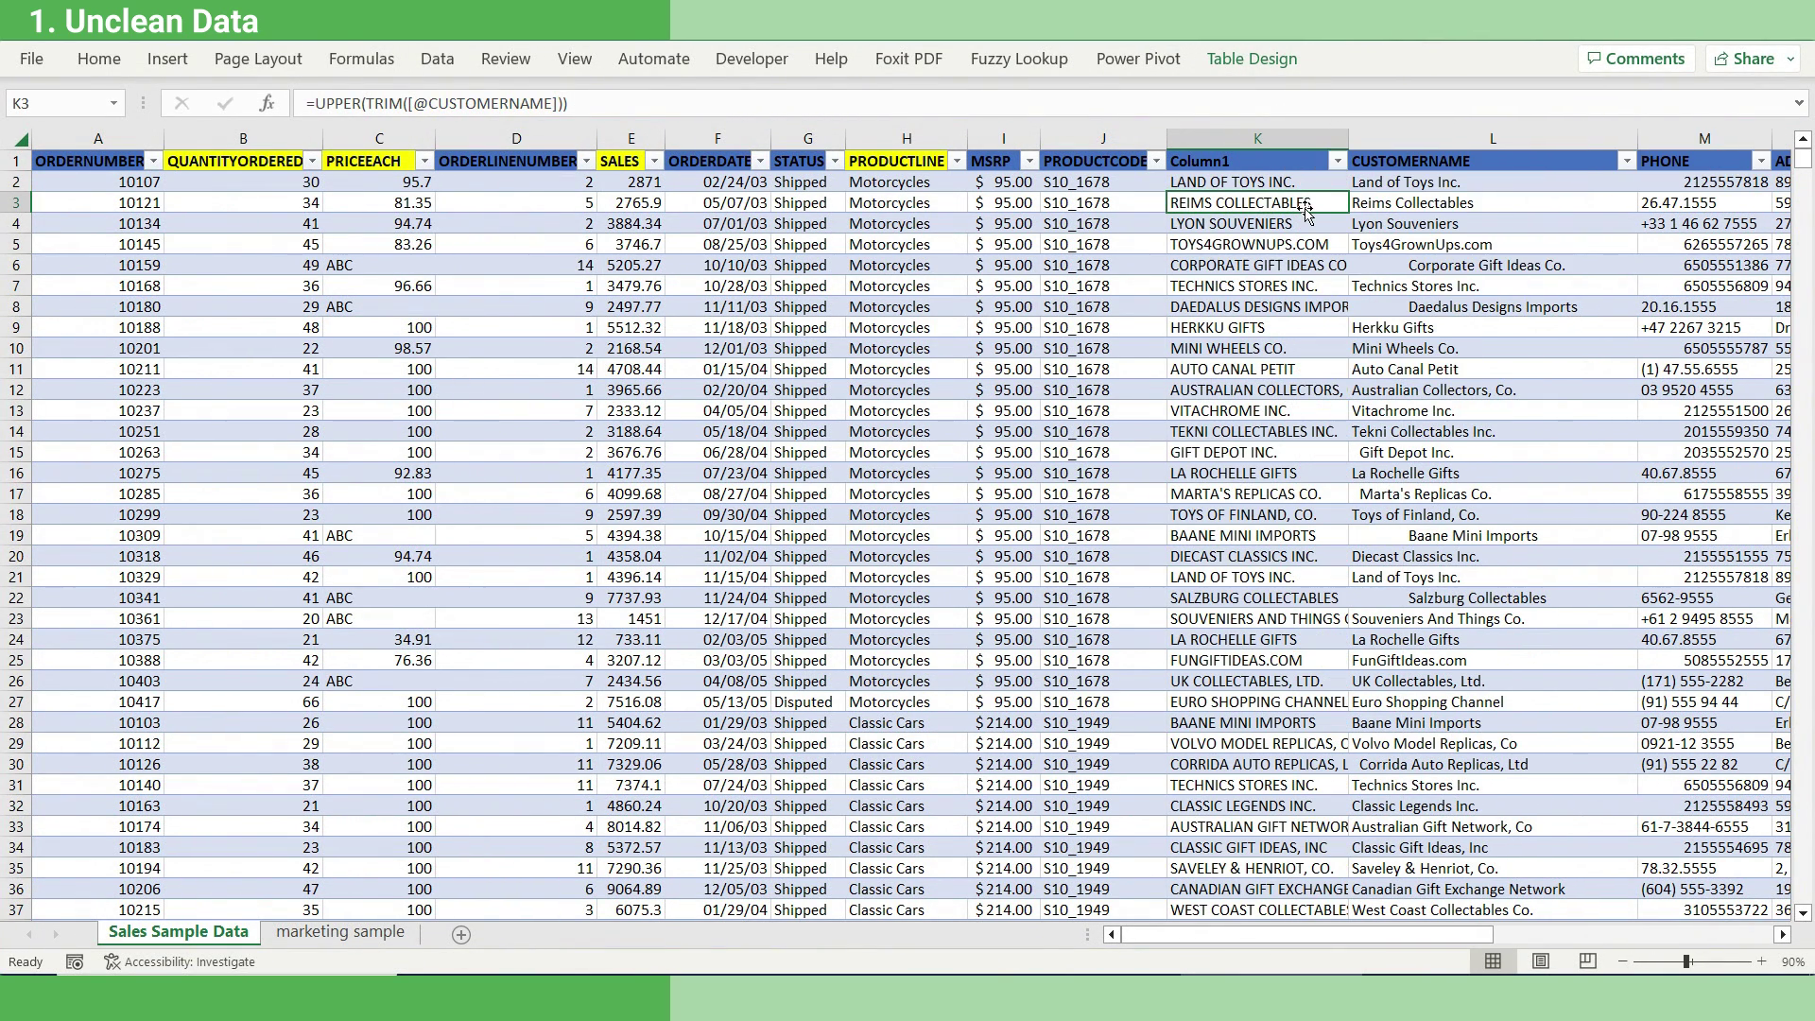
click(1229, 161)
click(394, 97)
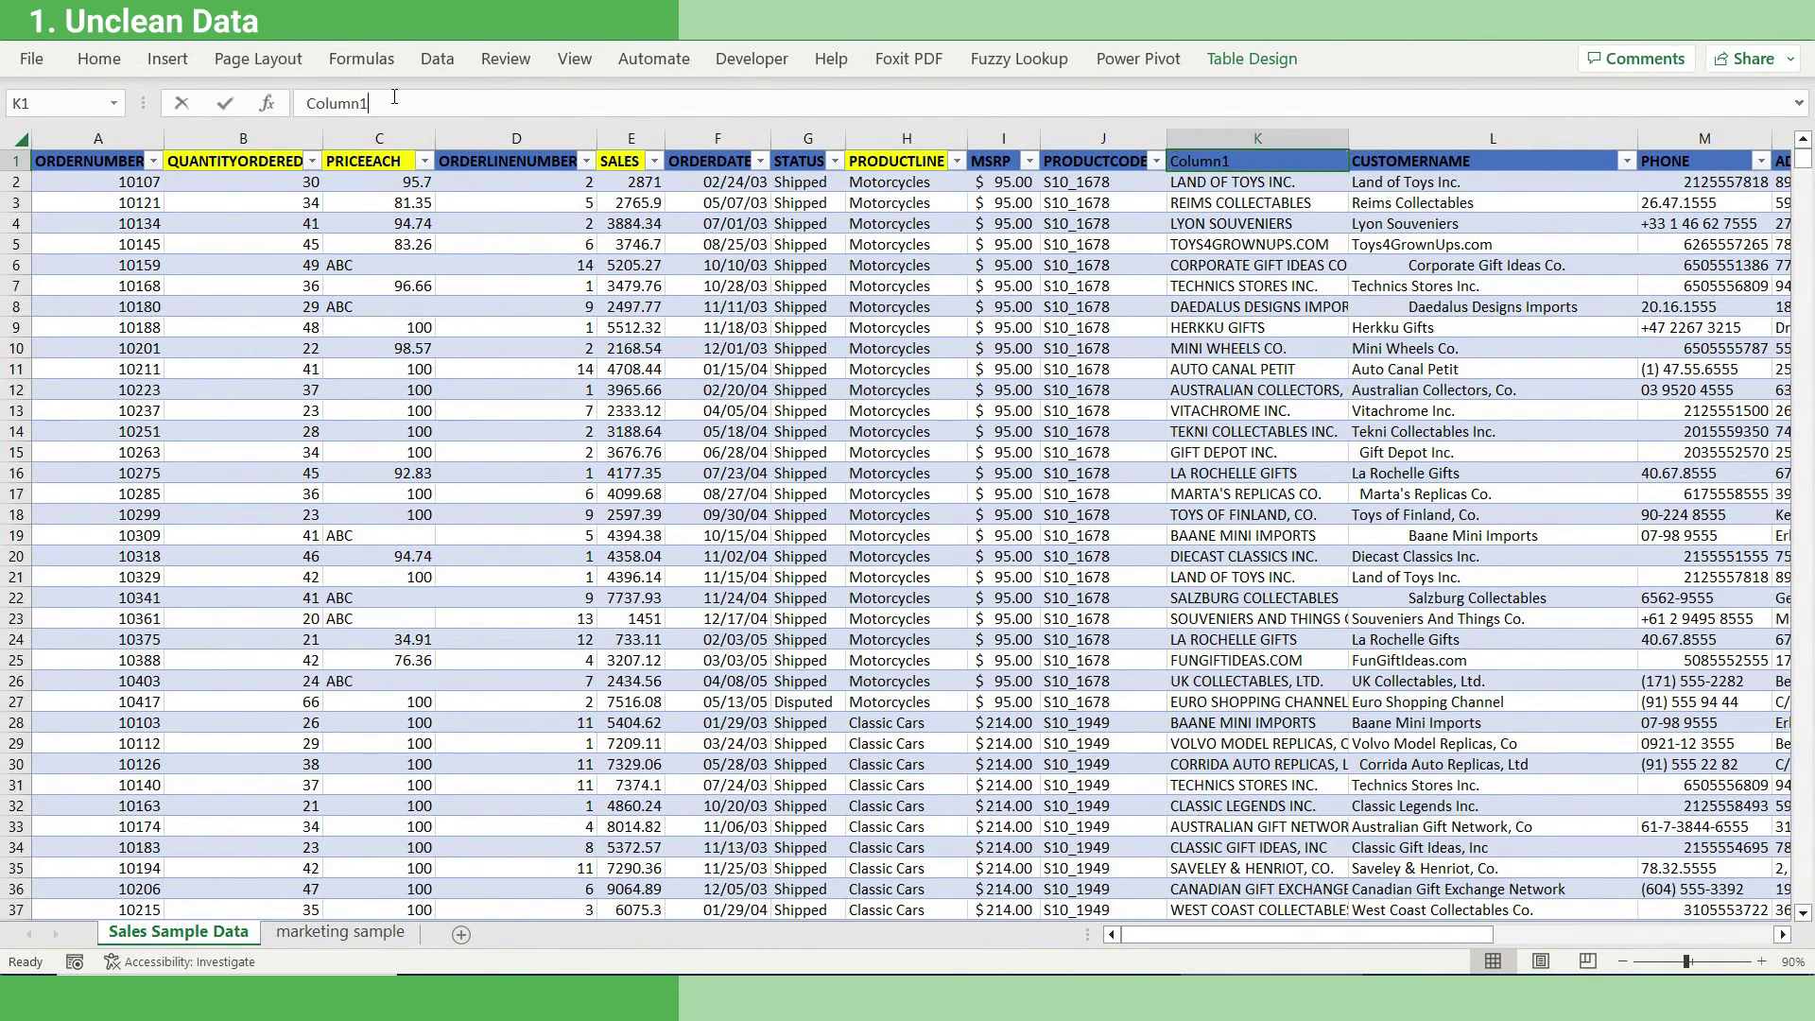
double_click(394, 98)
text(CustomerName_Clean)
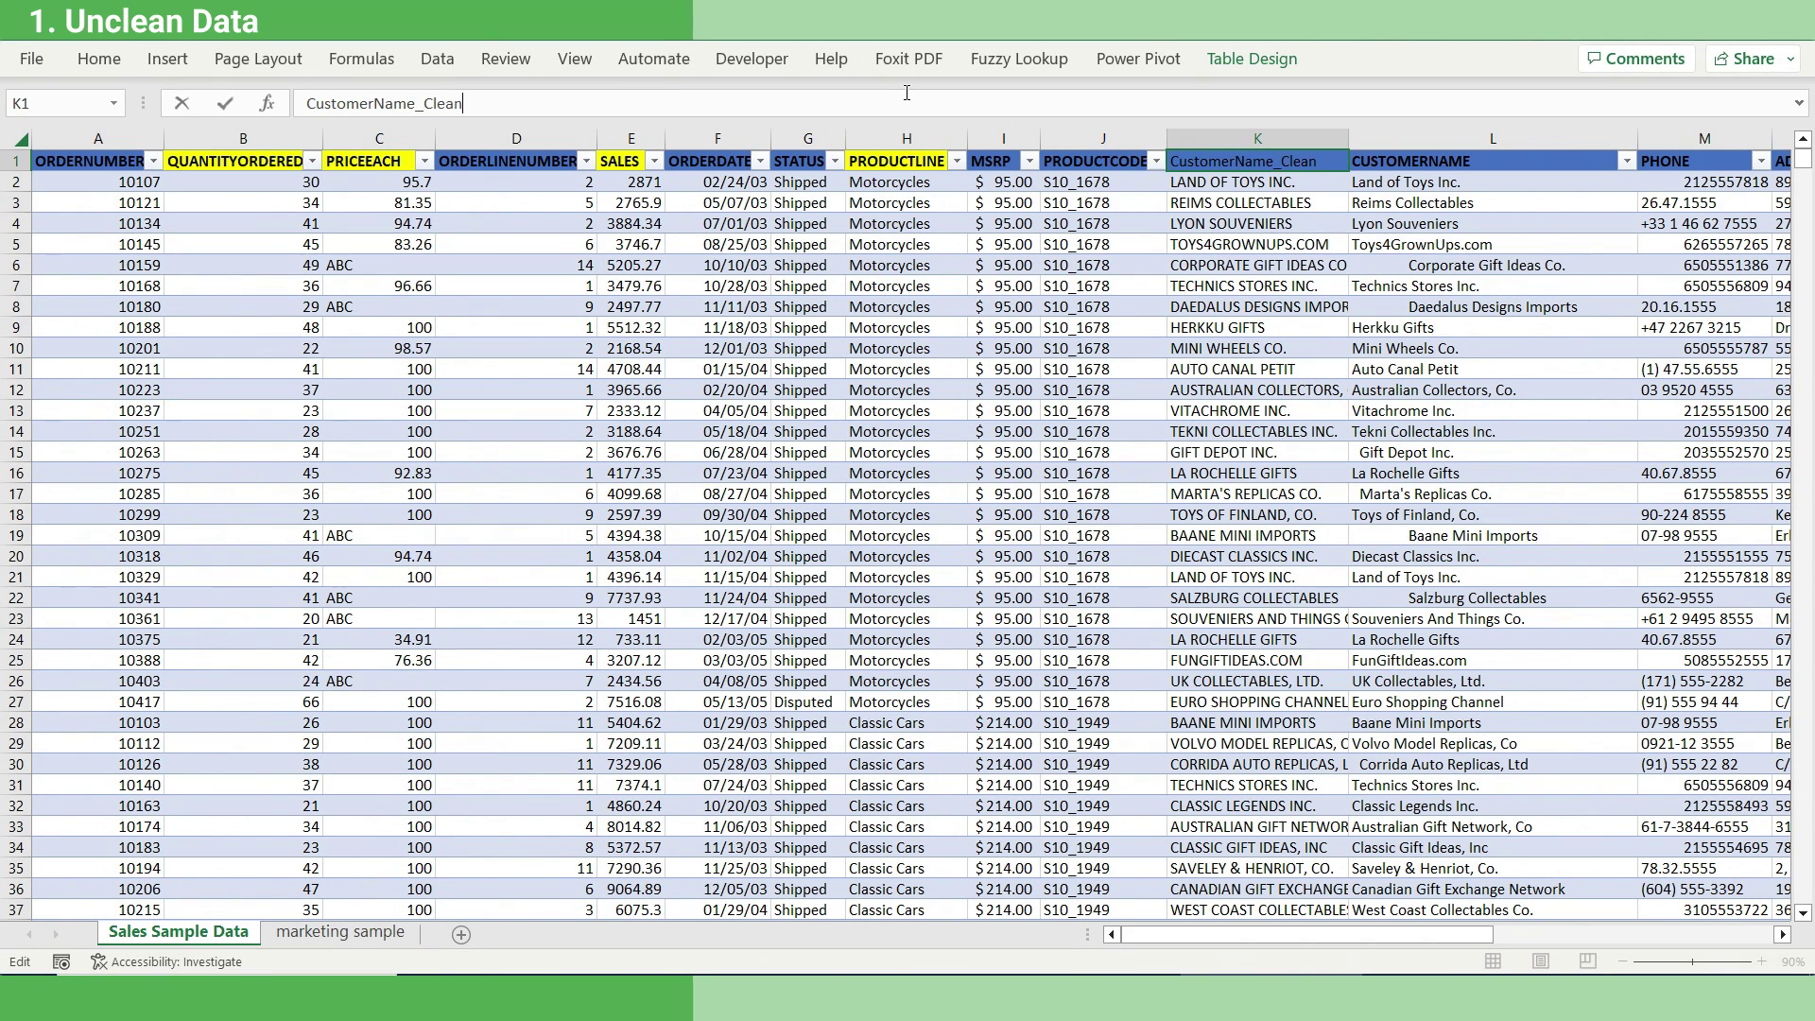
key(Return)
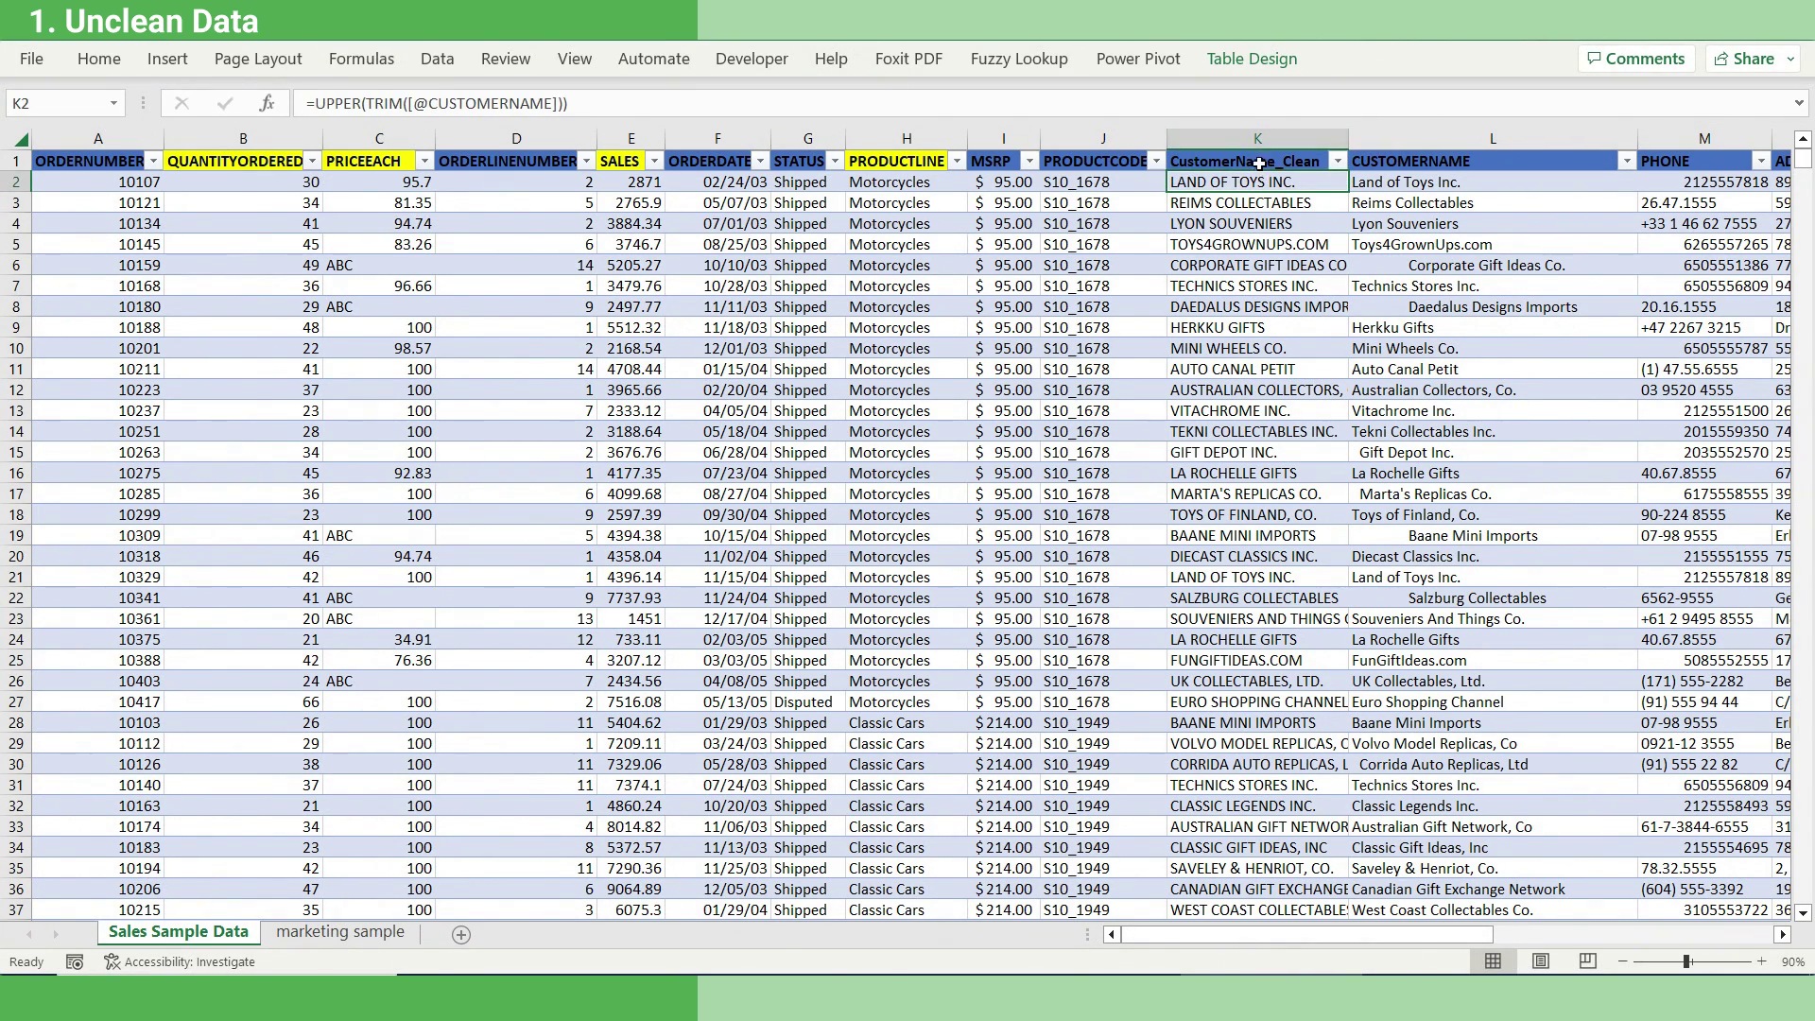
click(99, 59)
click(1264, 173)
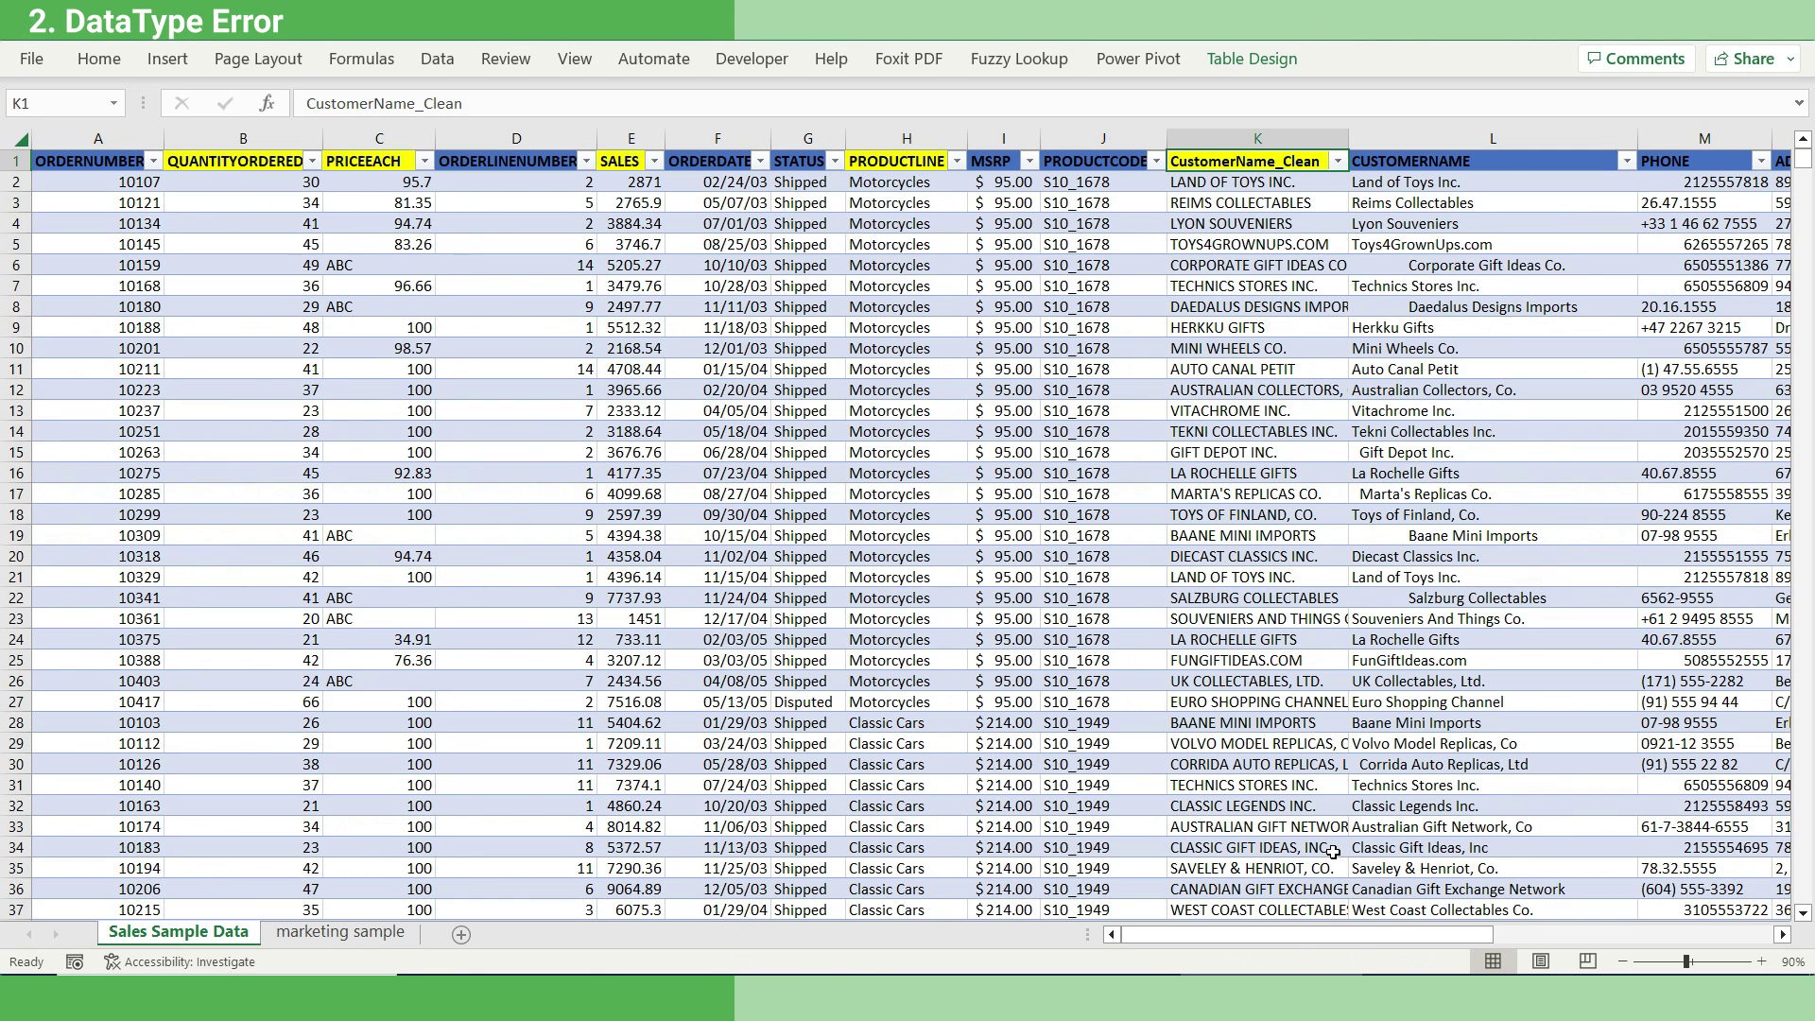
drag(1305, 938, 1296, 939)
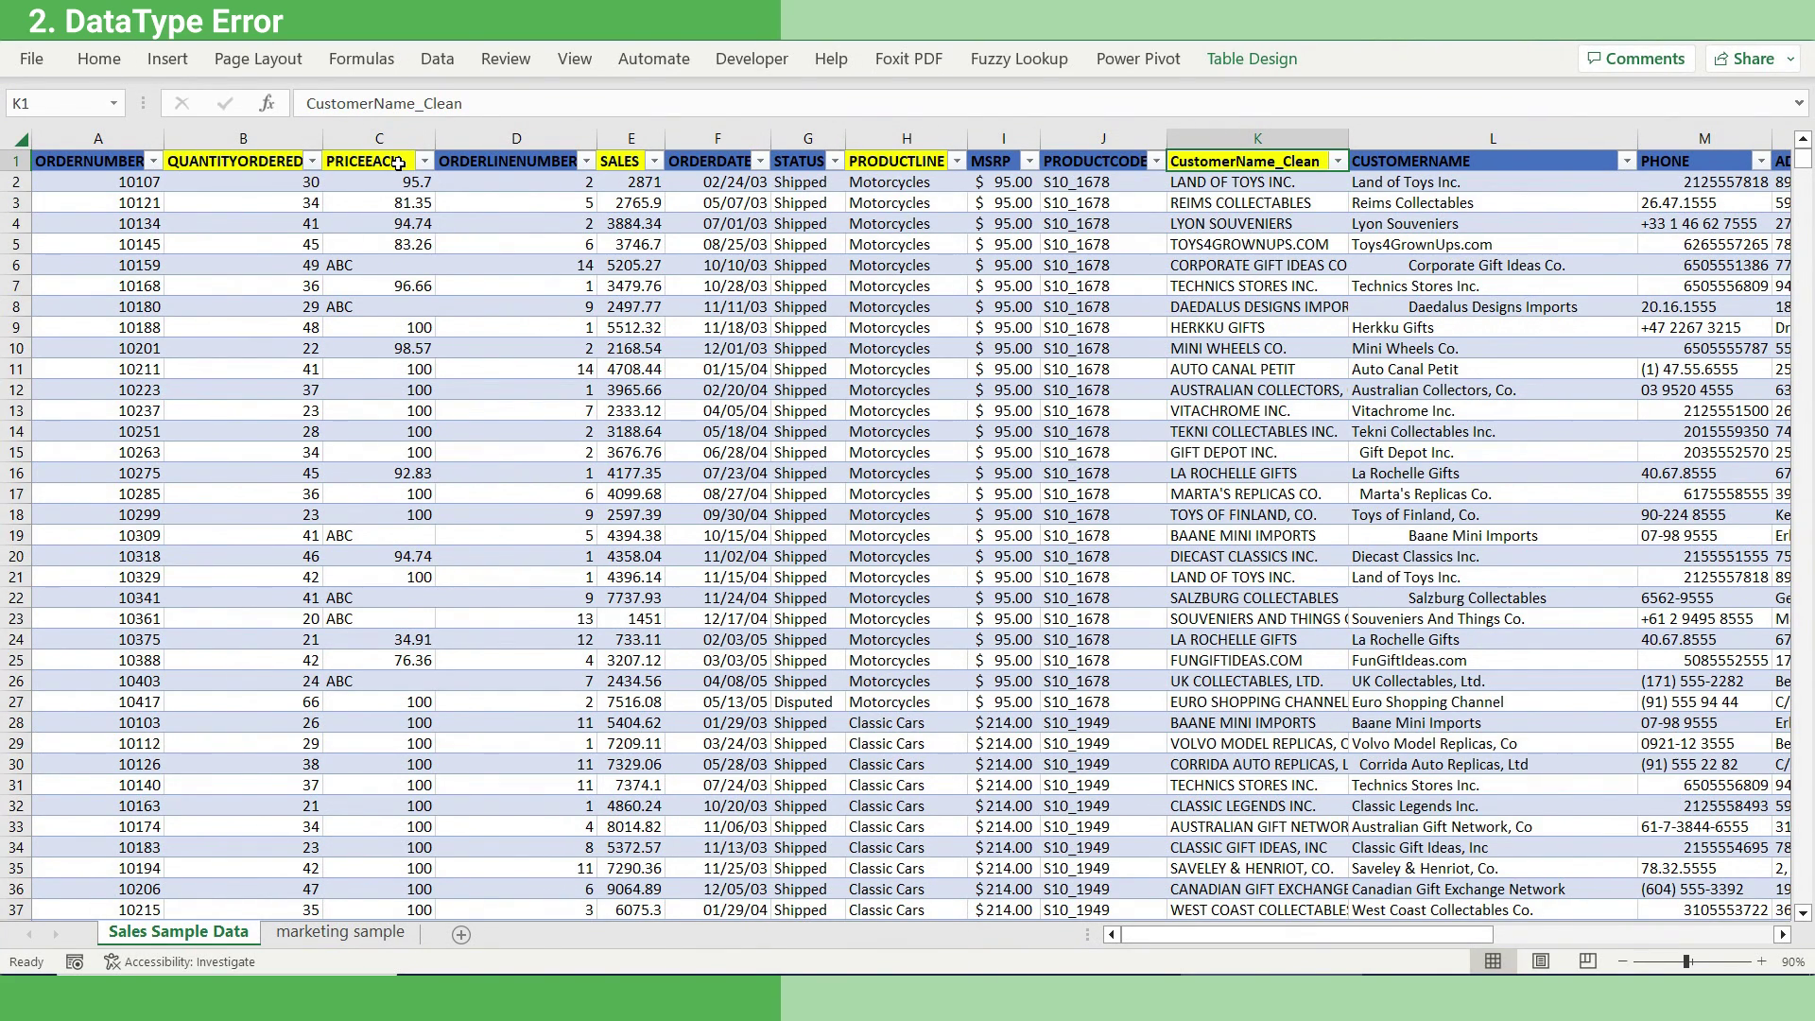
click(378, 306)
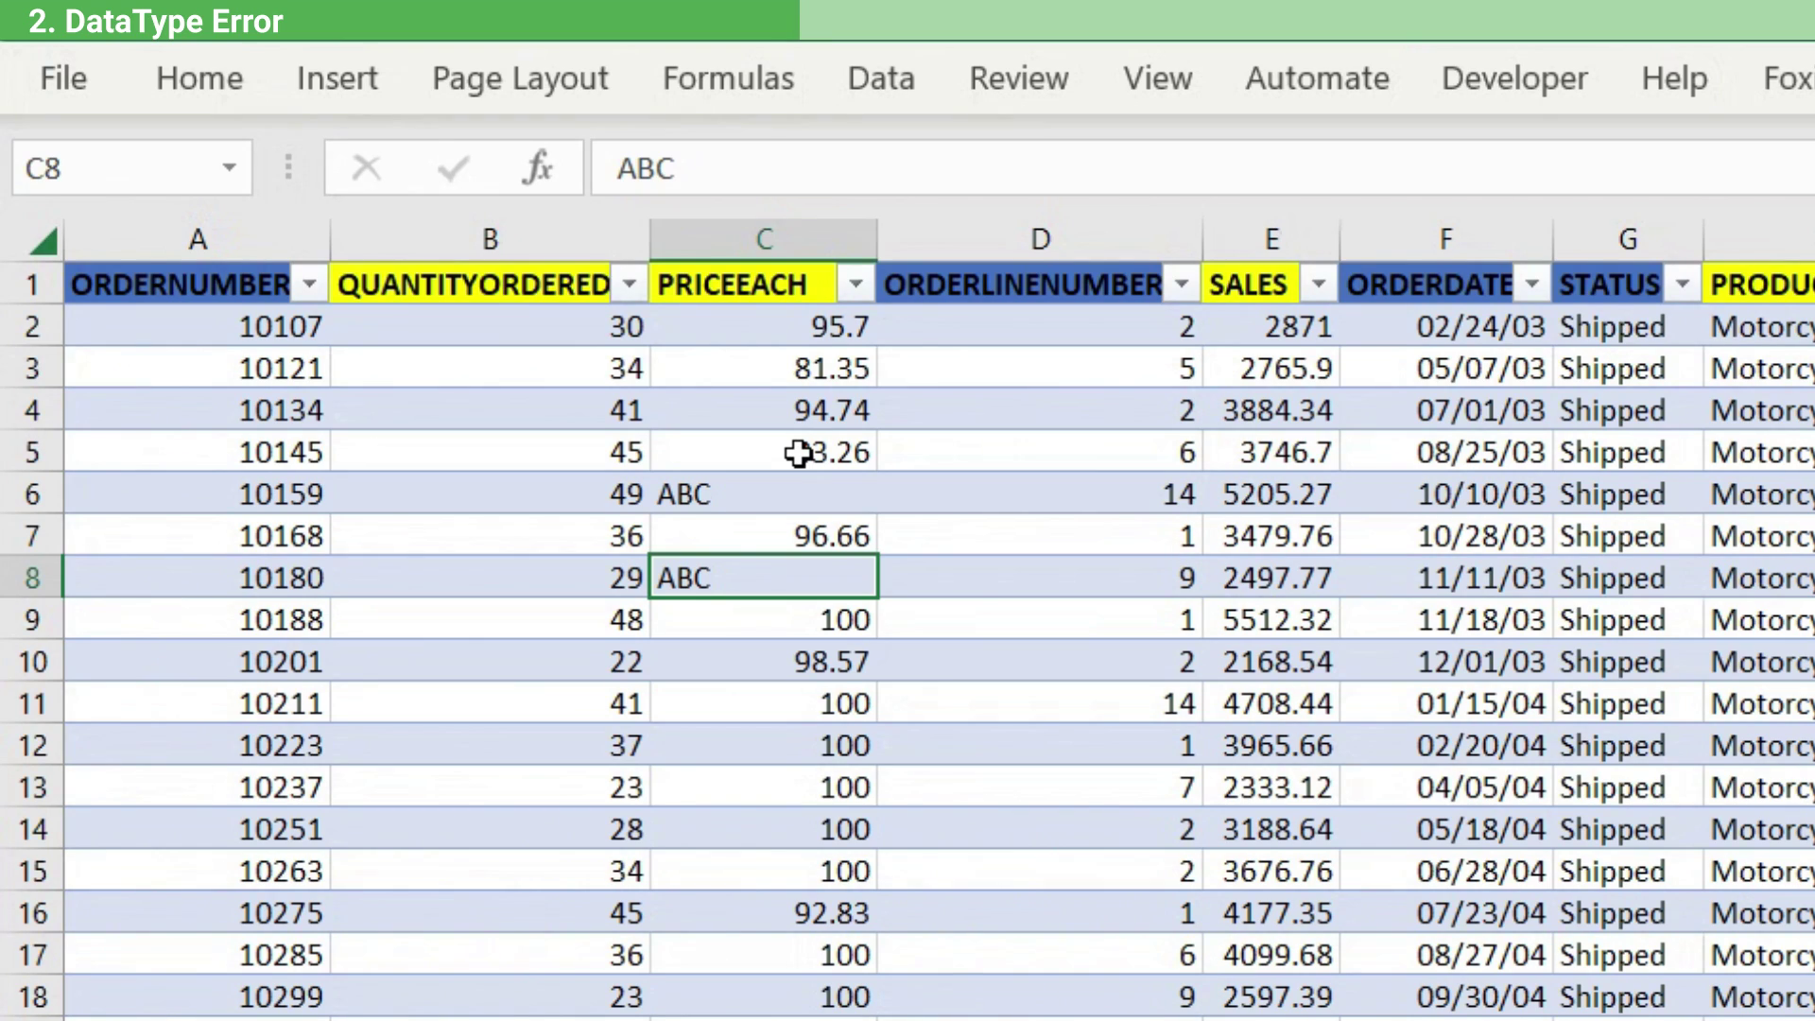
click(745, 495)
click(766, 583)
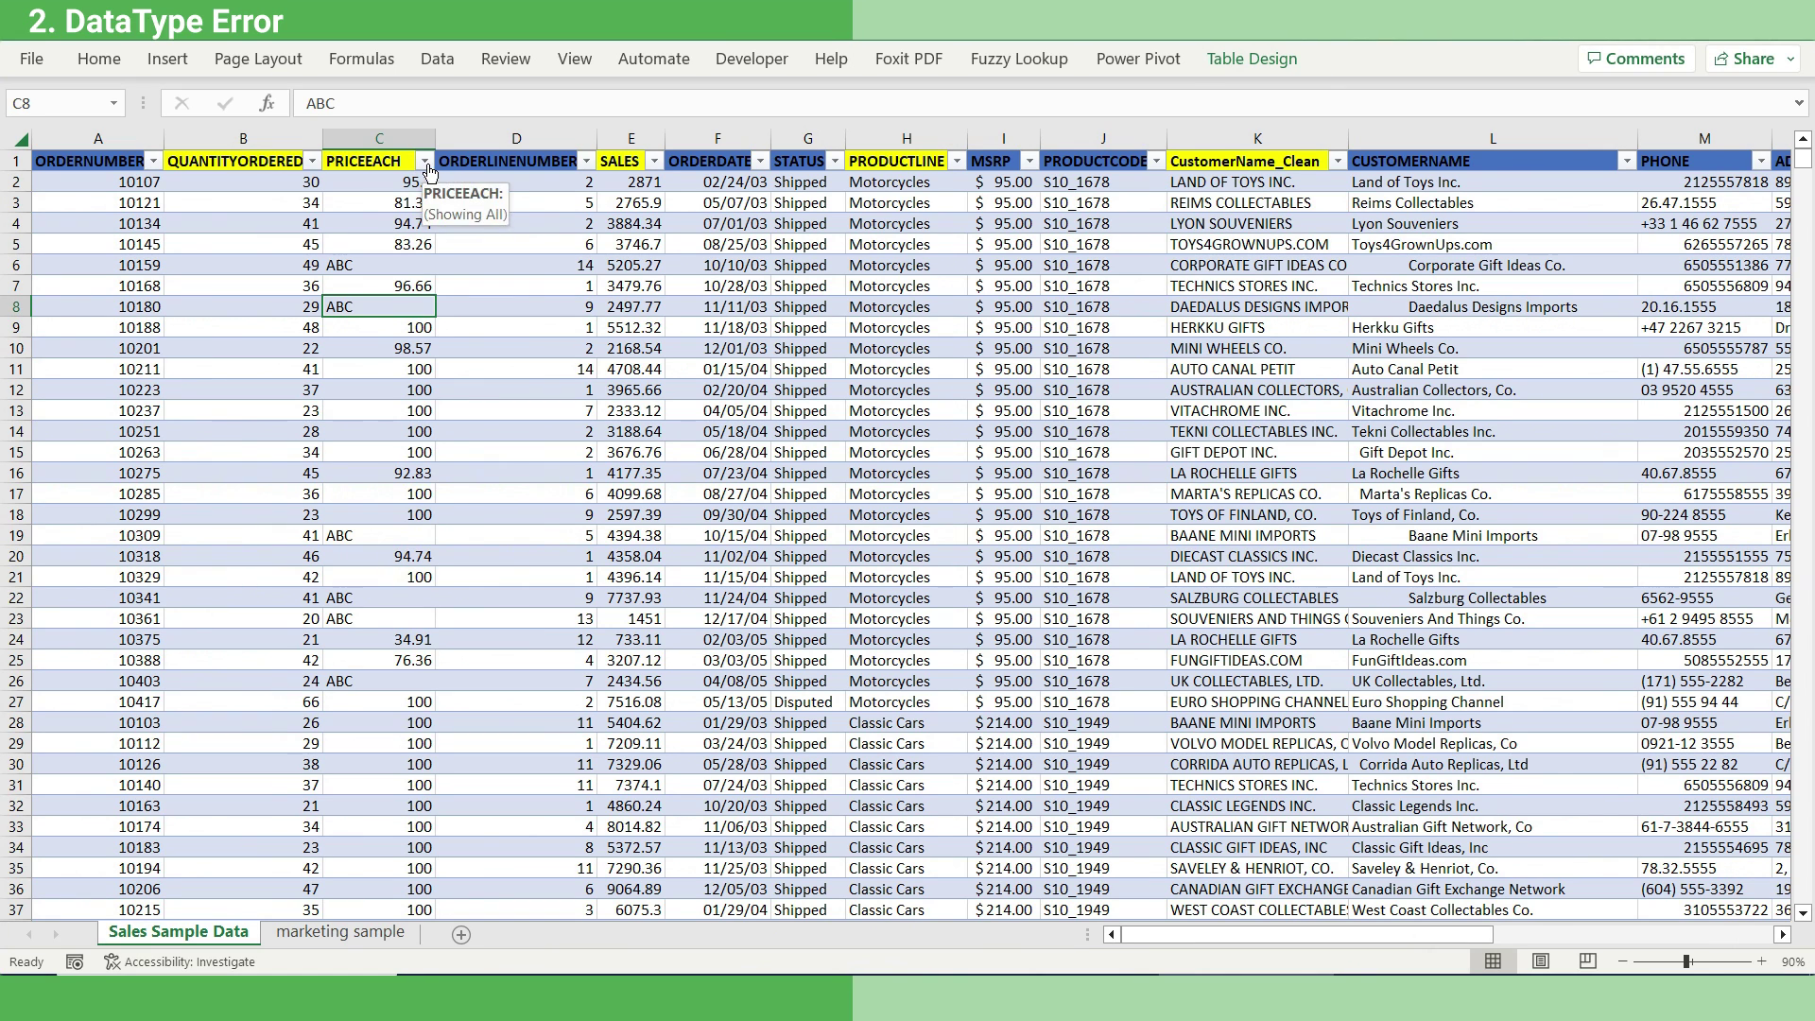
Filter the table to show only rows where PRICEEACH is ABC
click(855, 284)
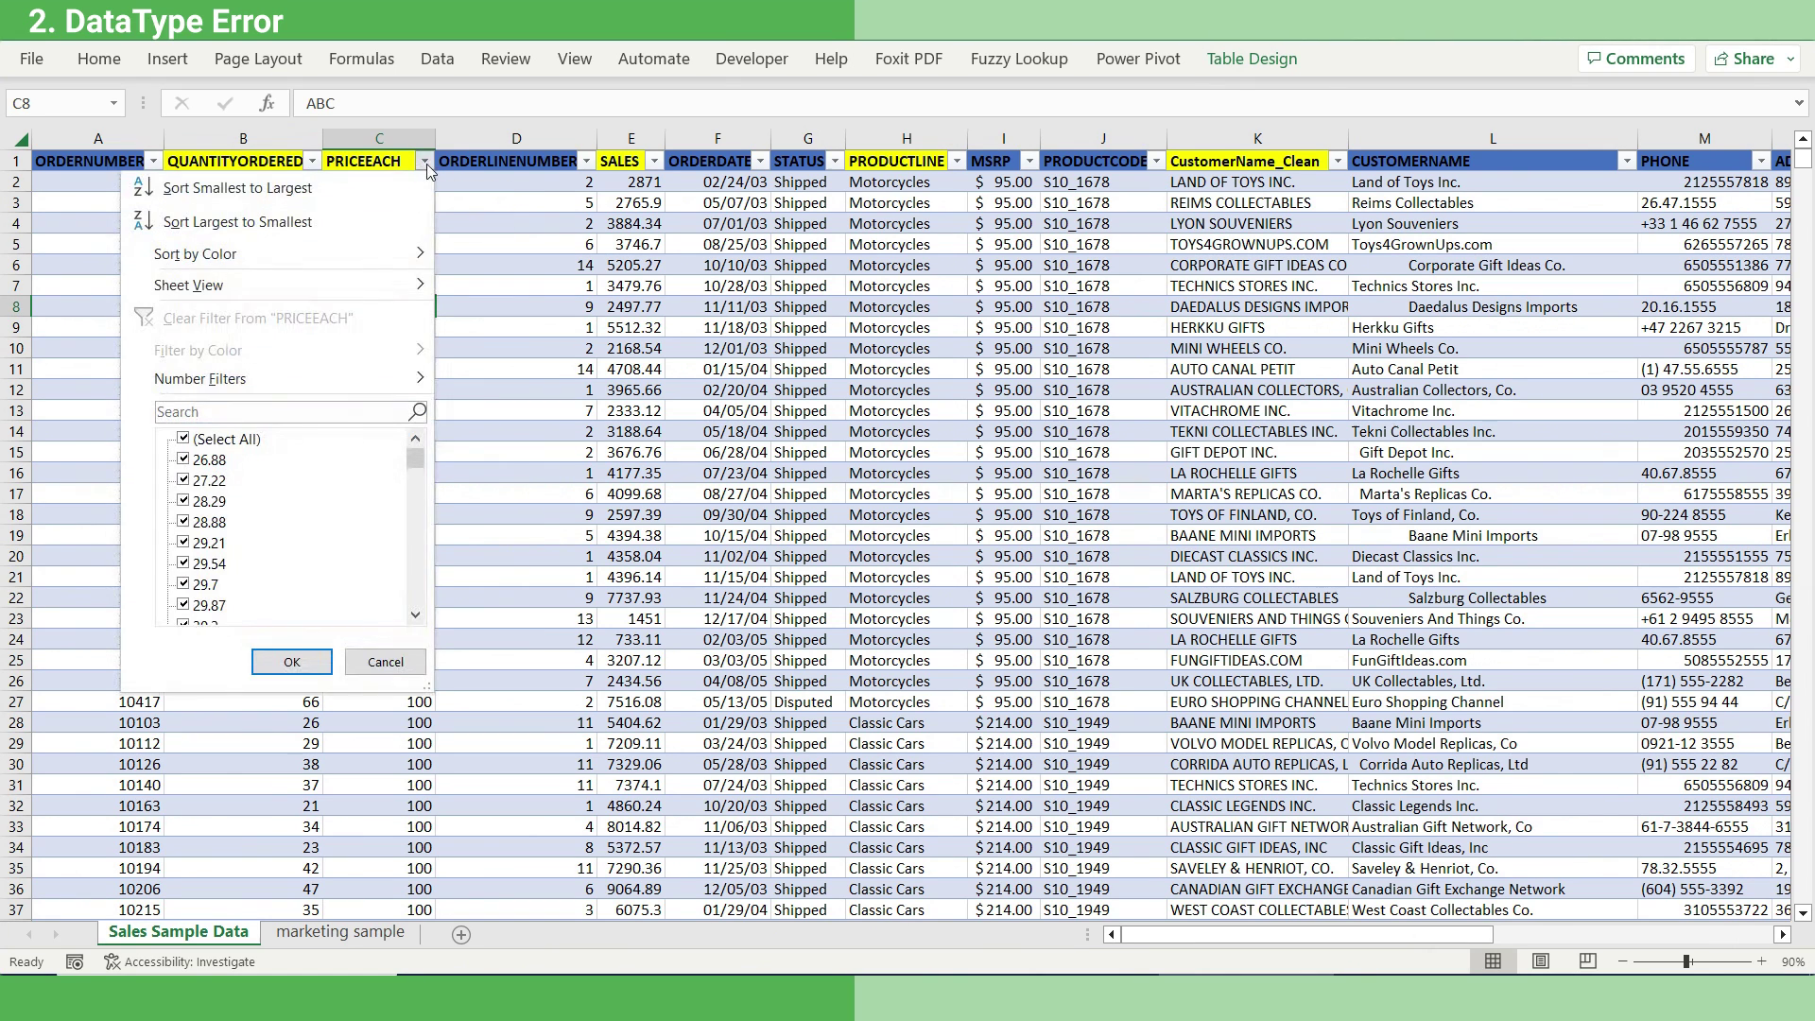
drag(416, 461, 416, 596)
click(184, 439)
click(206, 605)
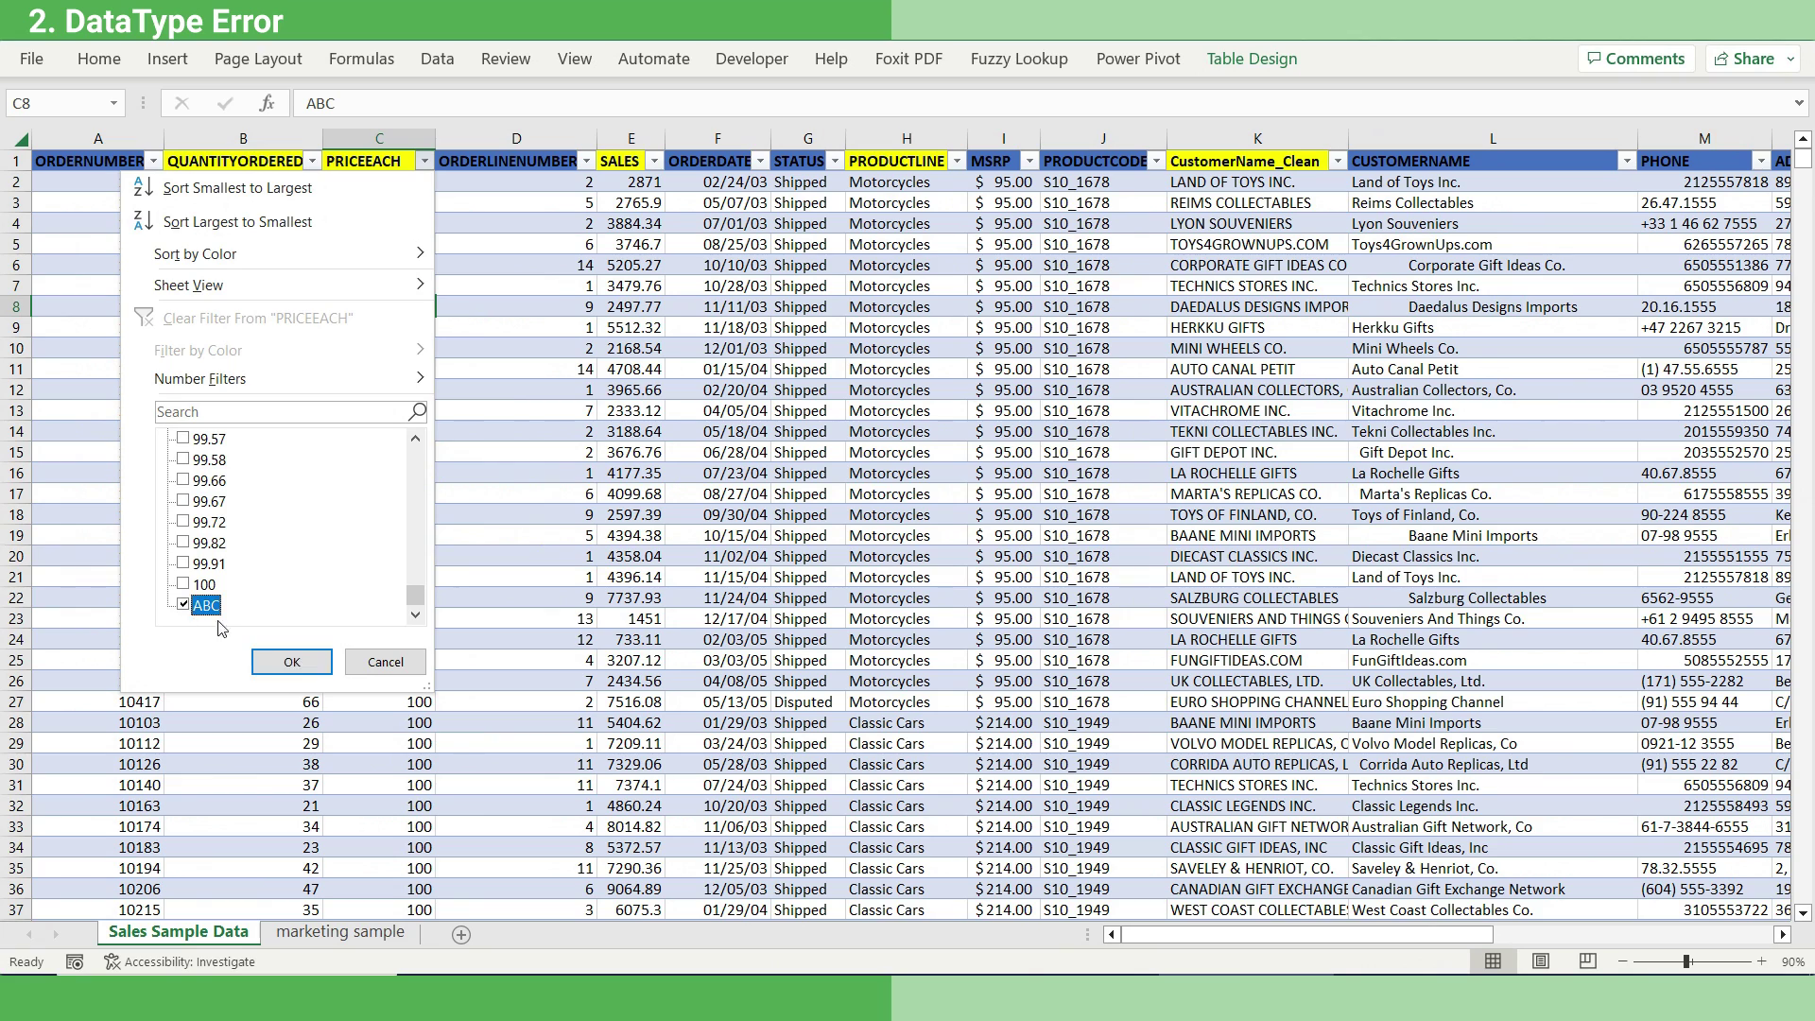
click(285, 663)
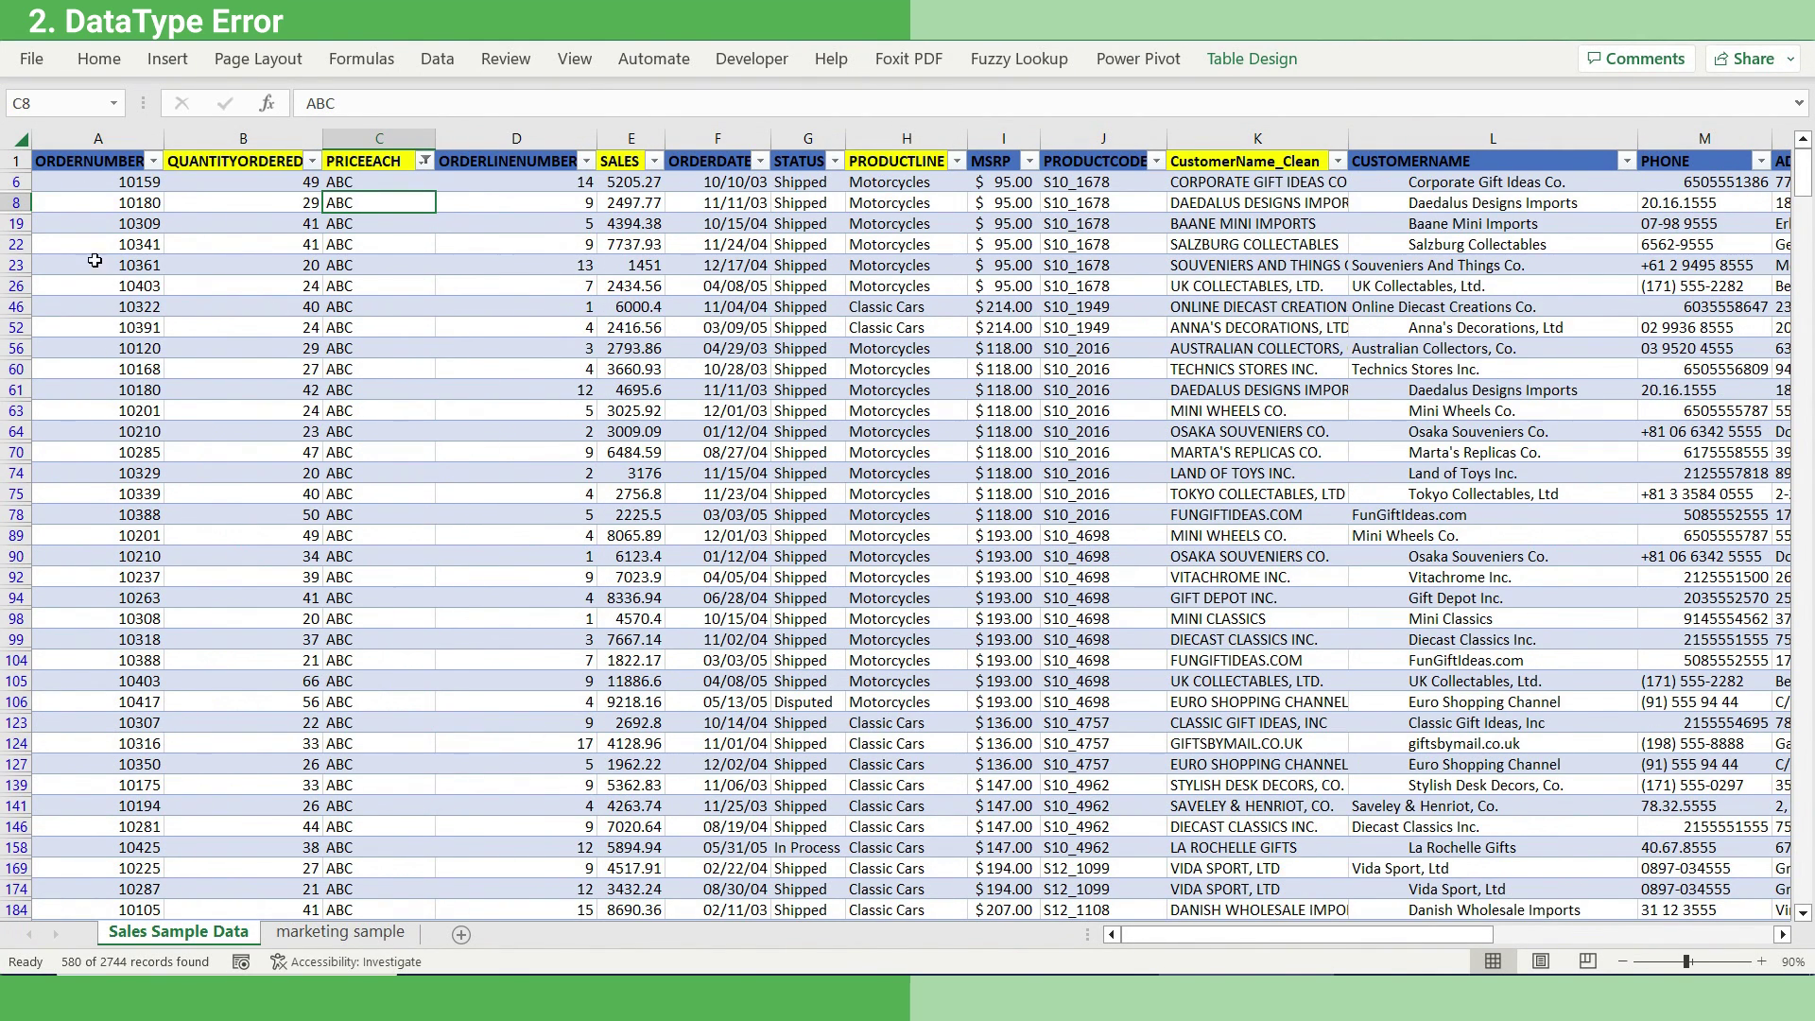
Delete the contents of all 580 filtered ABC rows
click(66, 192)
key(ctrl+a)
scroll(1141, 326, right, 10)
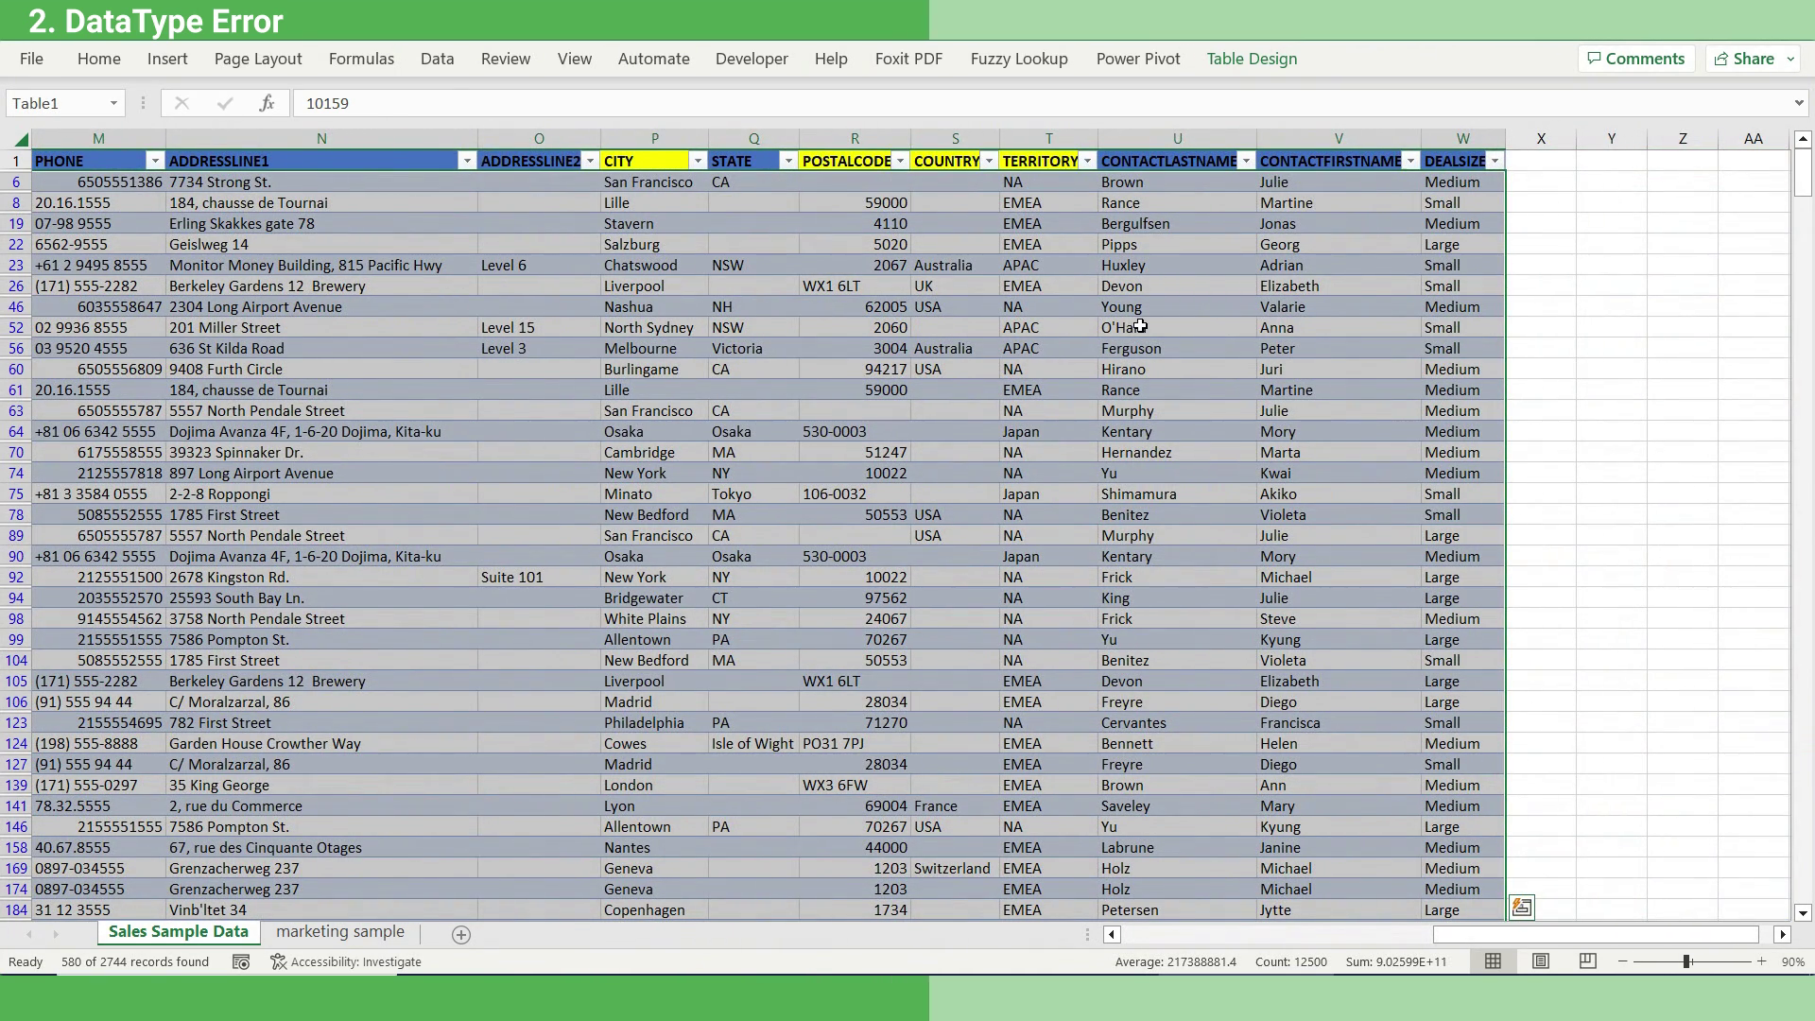
key(Delete)
scroll(1141, 326, left, 10)
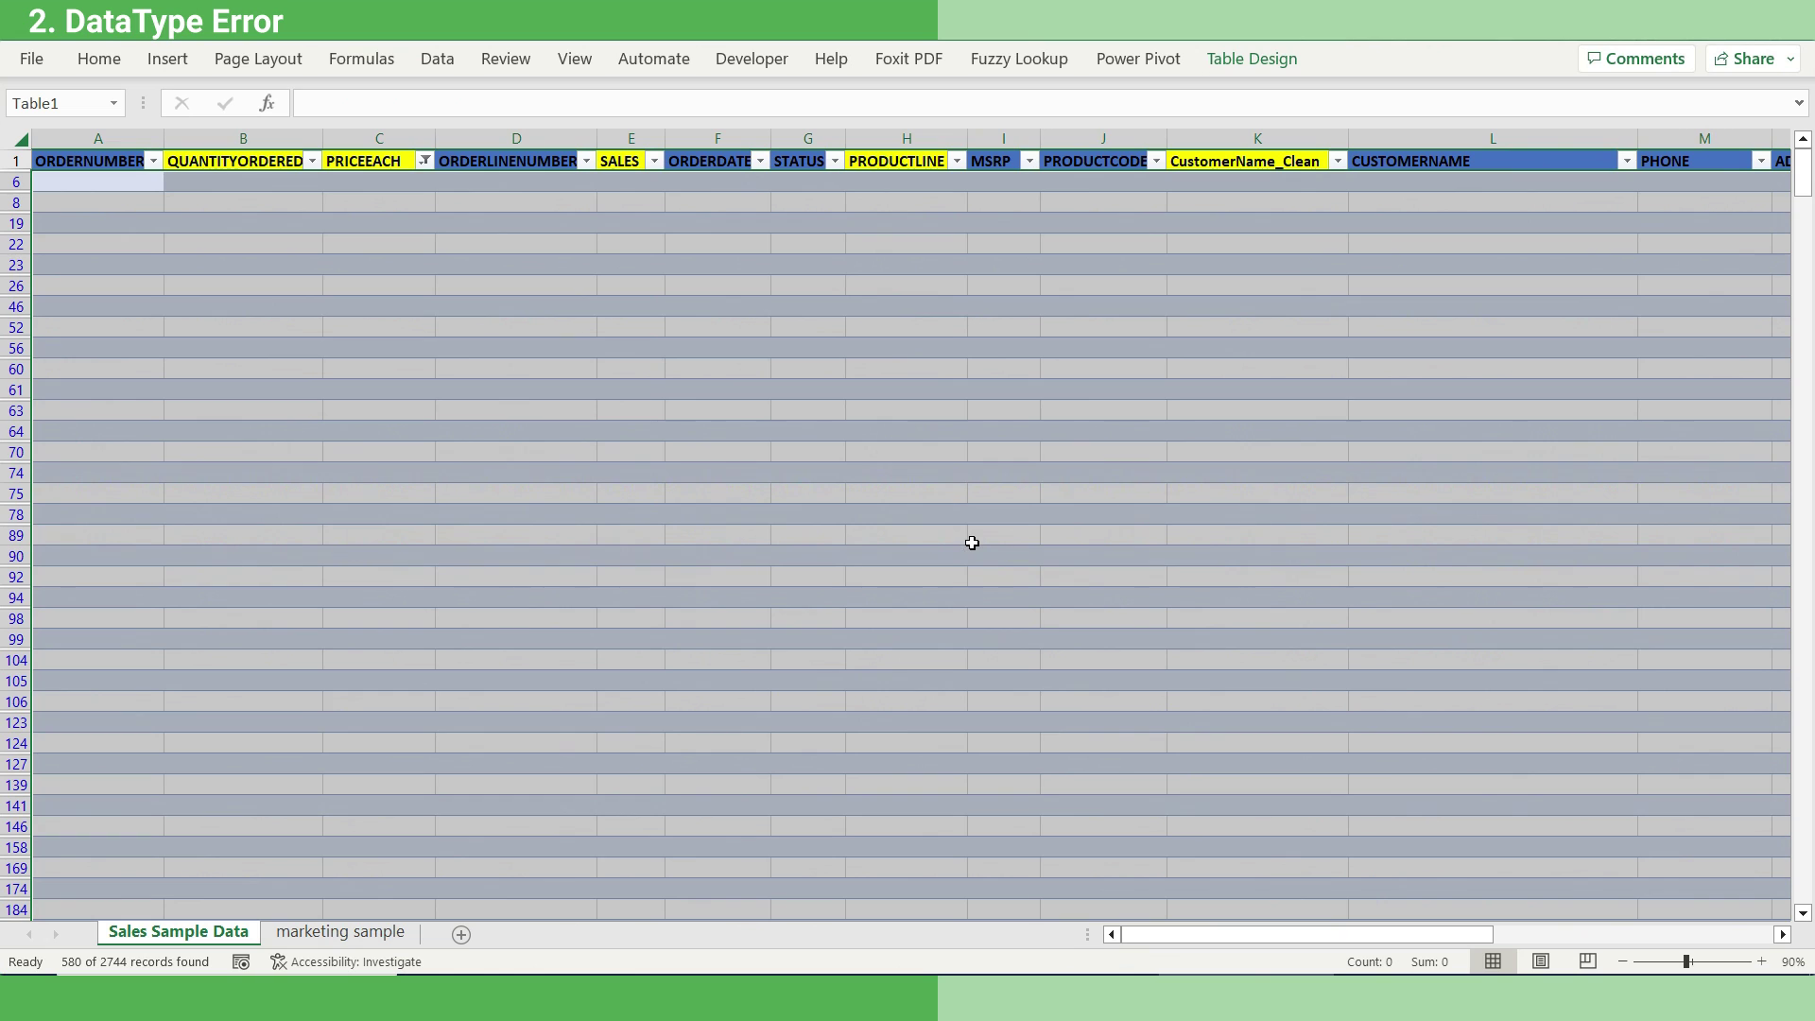
click(972, 540)
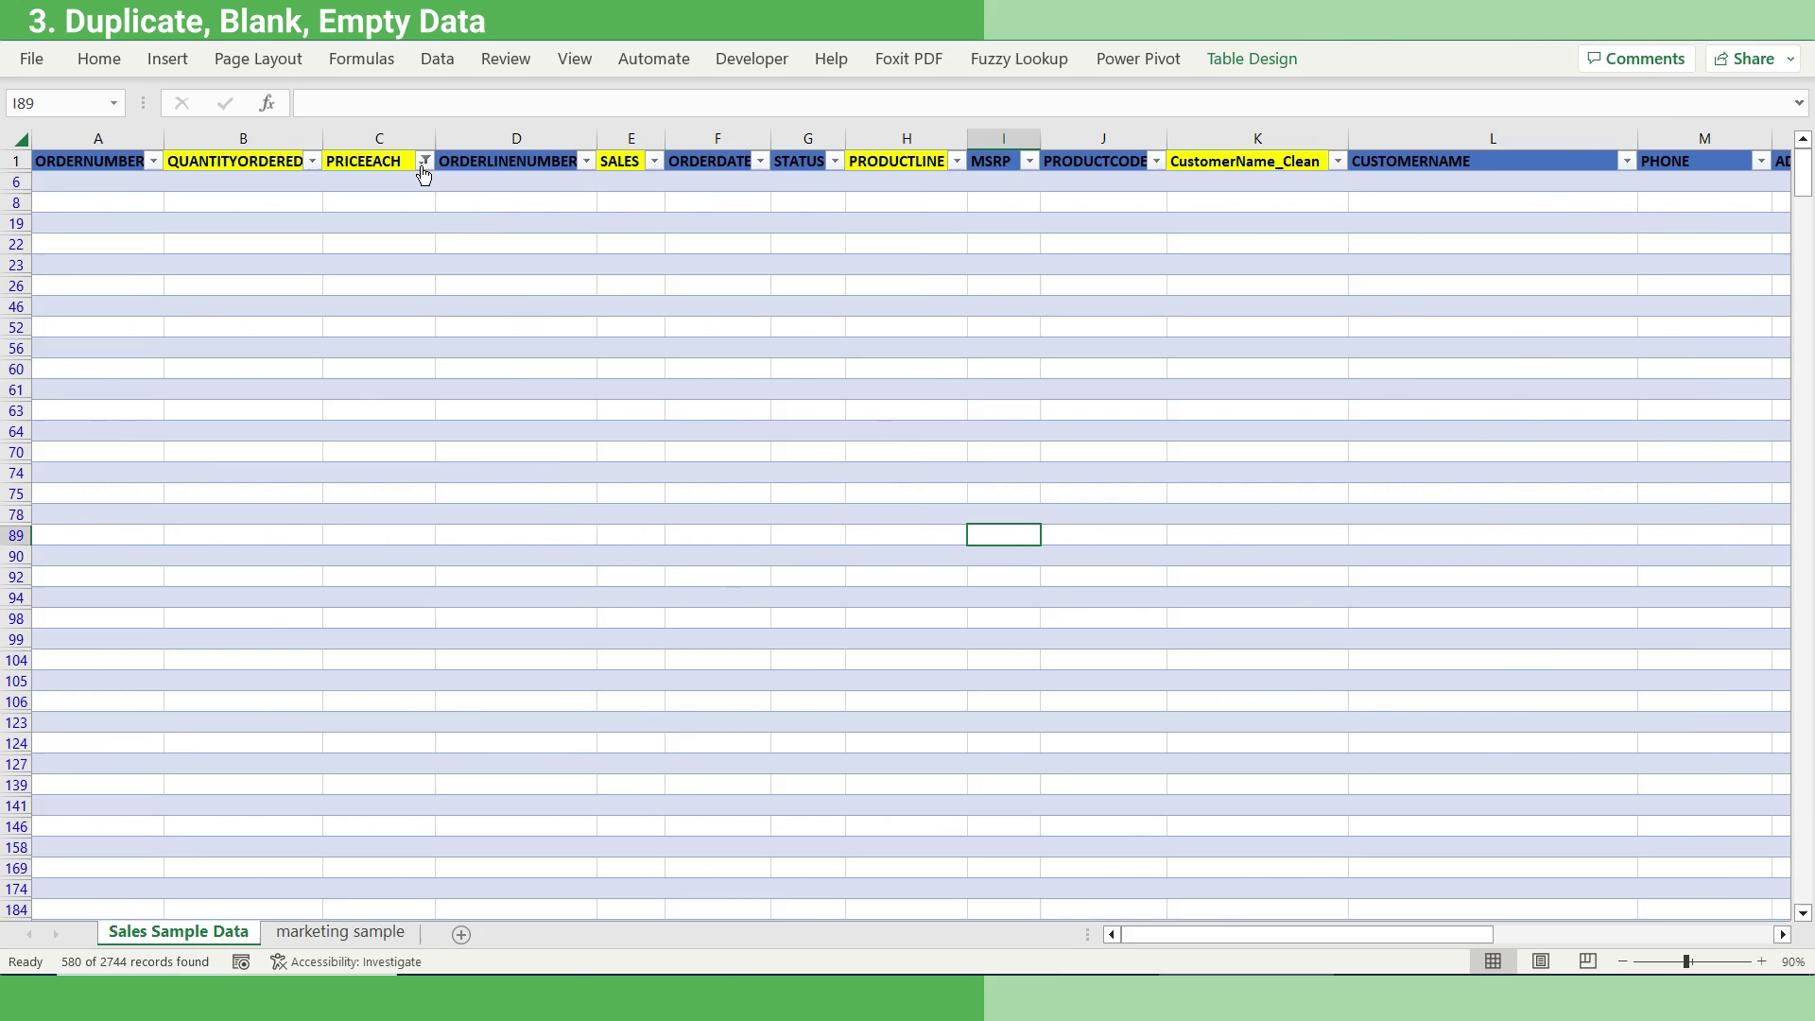
Reset the PRICEEACH filter to (Select All) so every row reappears
click(424, 161)
click(183, 439)
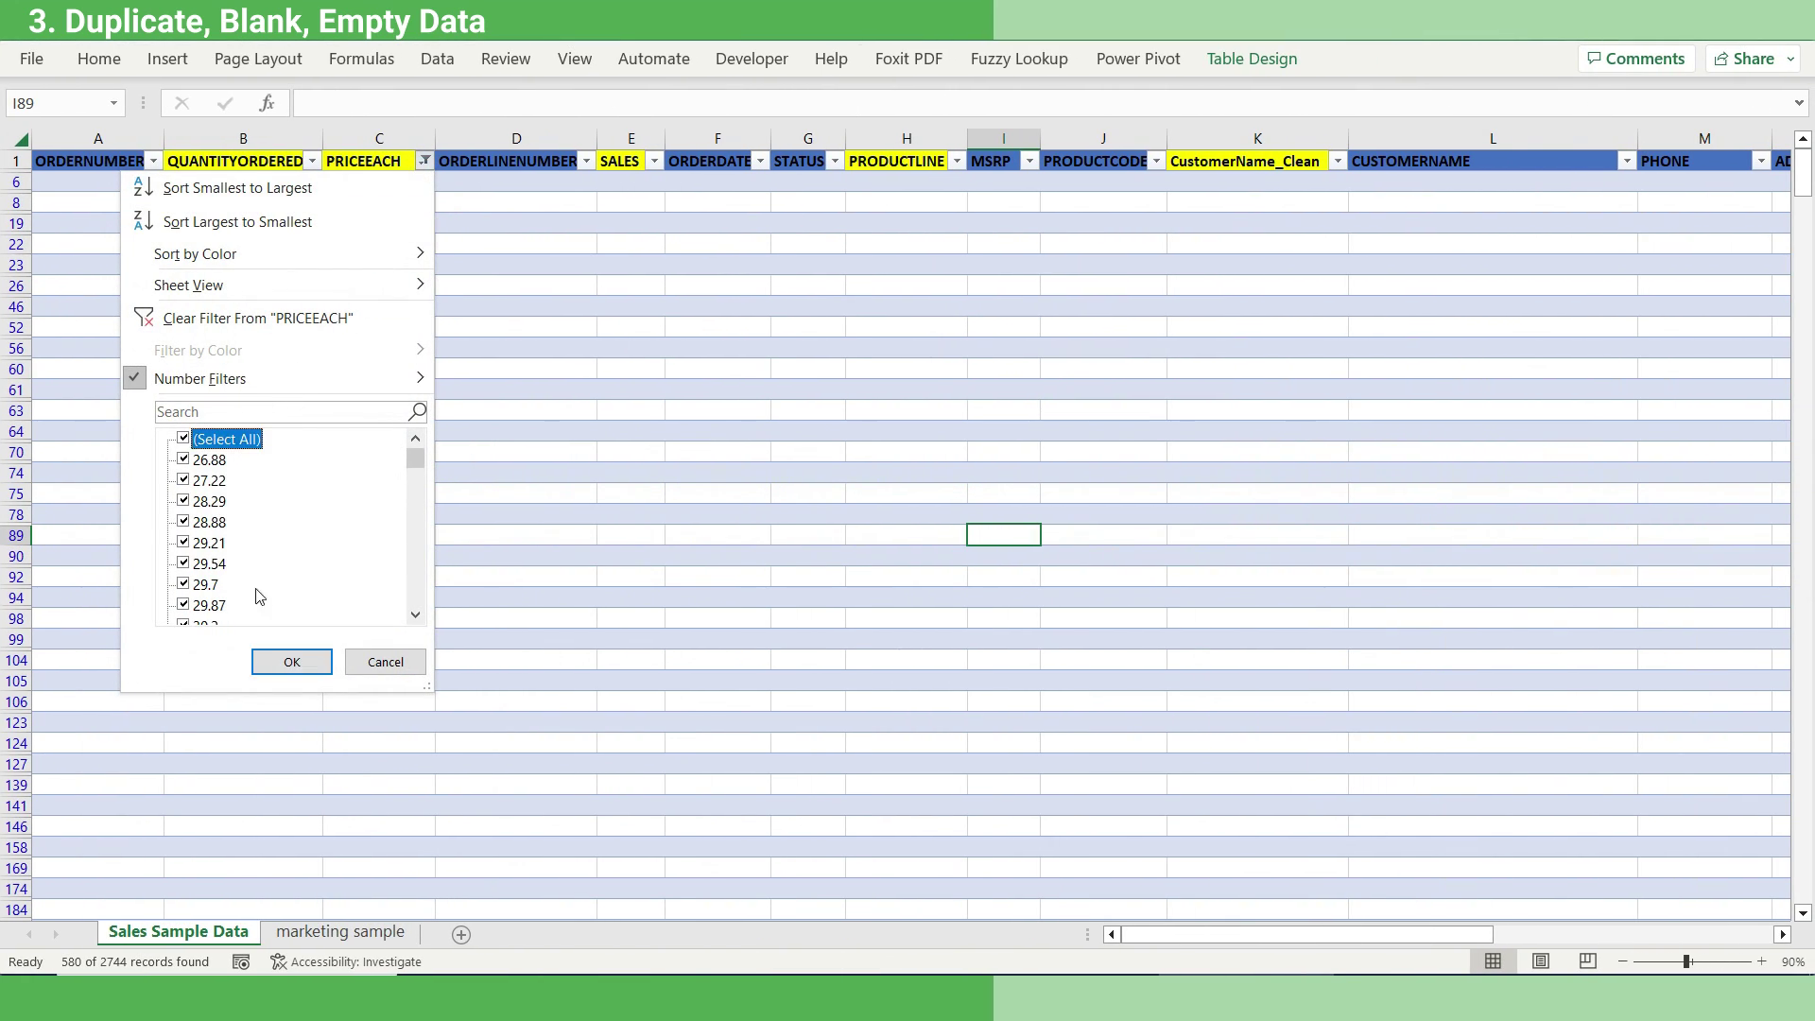
click(292, 662)
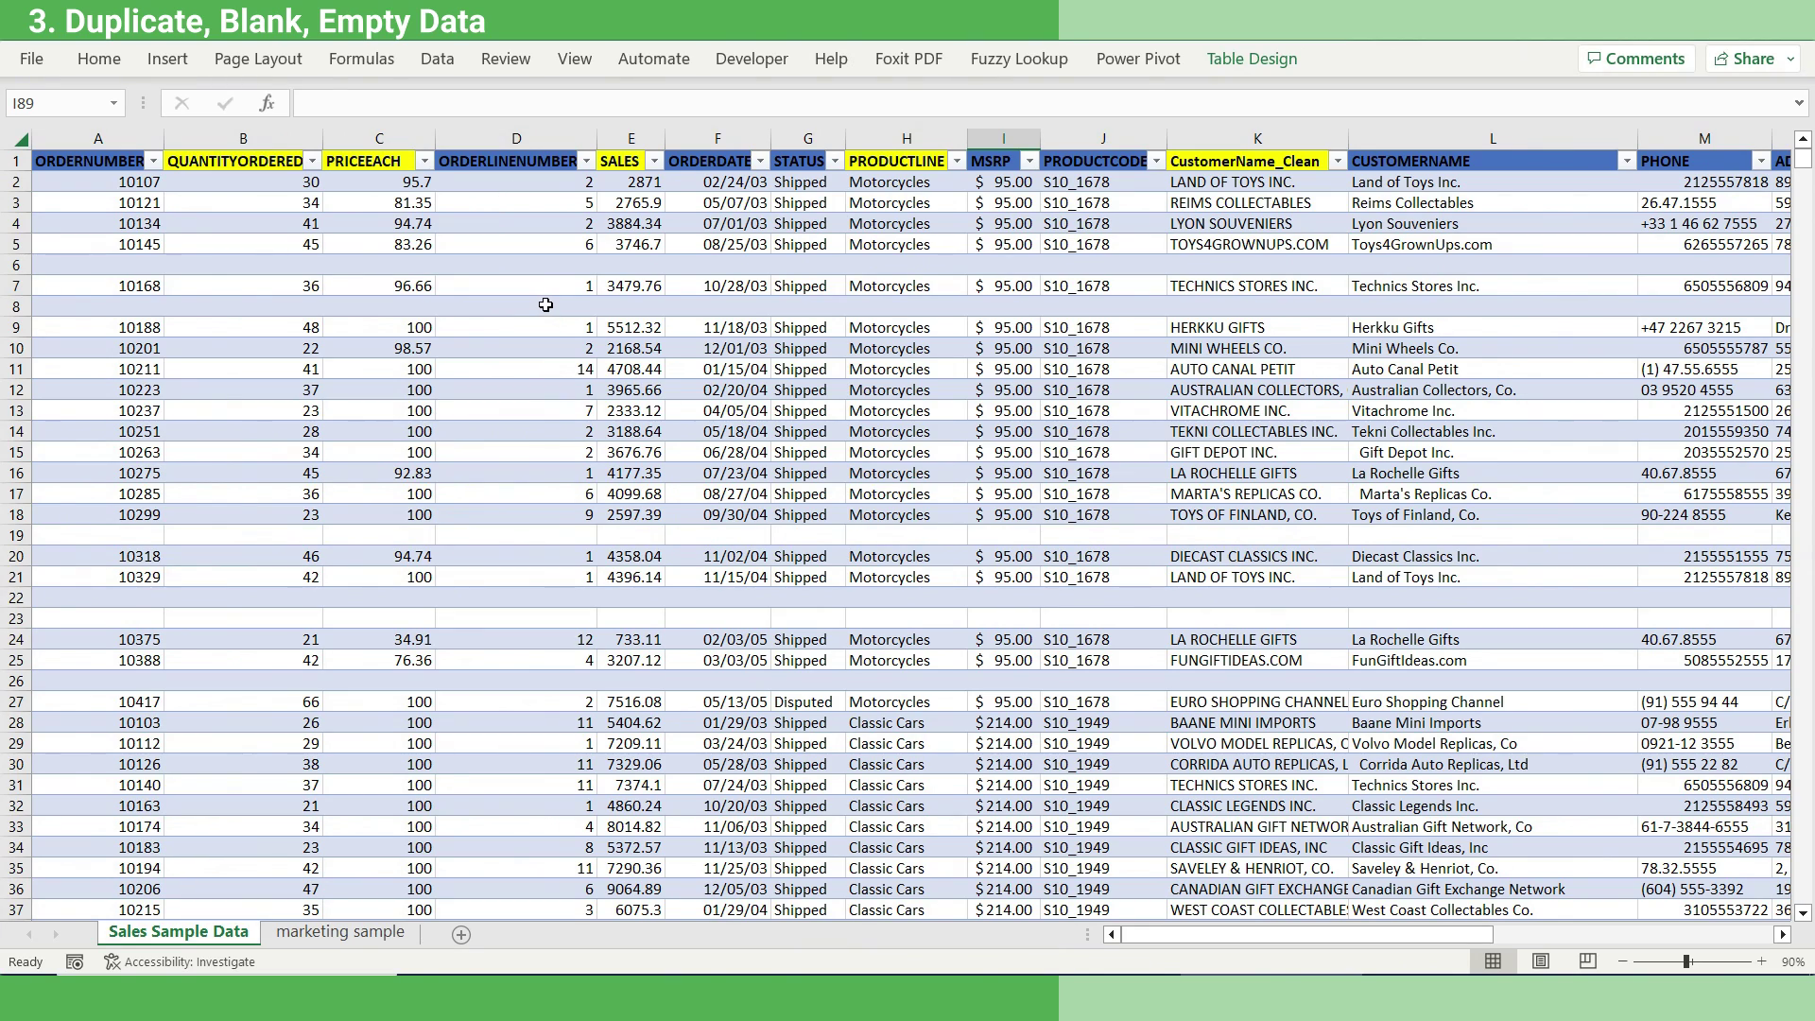
Run Remove Duplicates on all columns, removing 579 duplicates and keeping 2165 unique rows
click(438, 61)
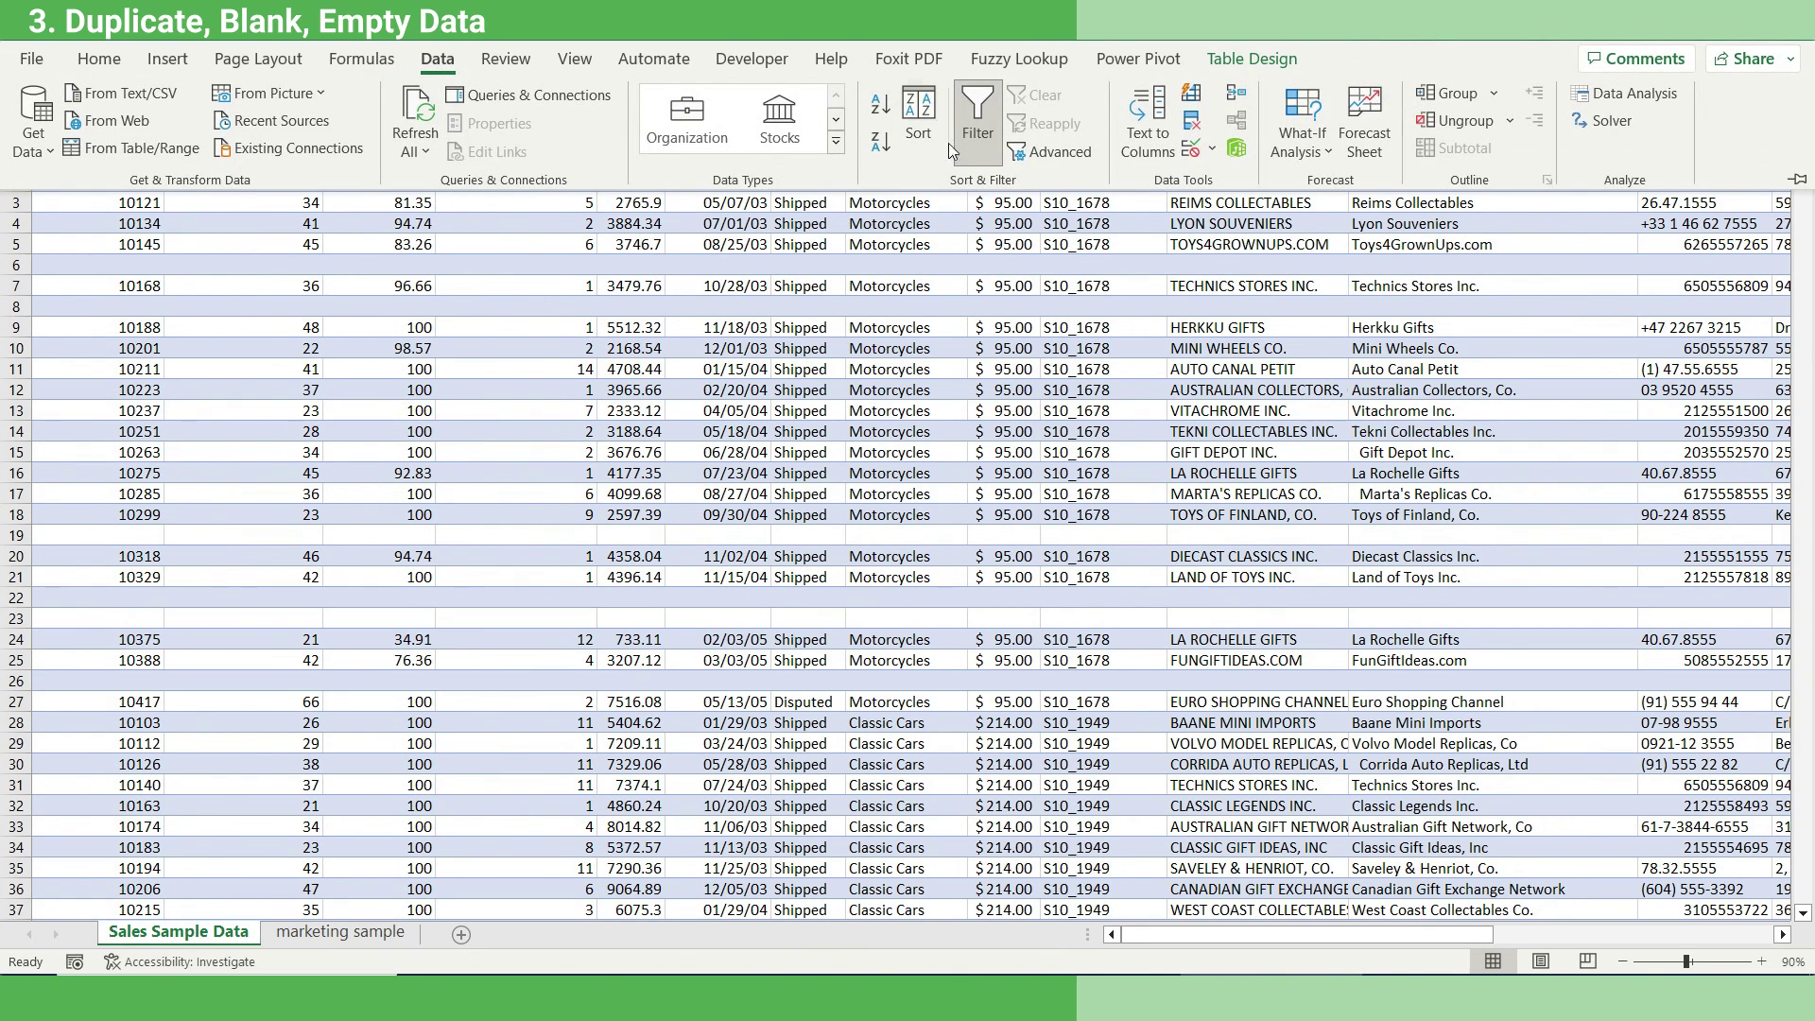
click(1191, 125)
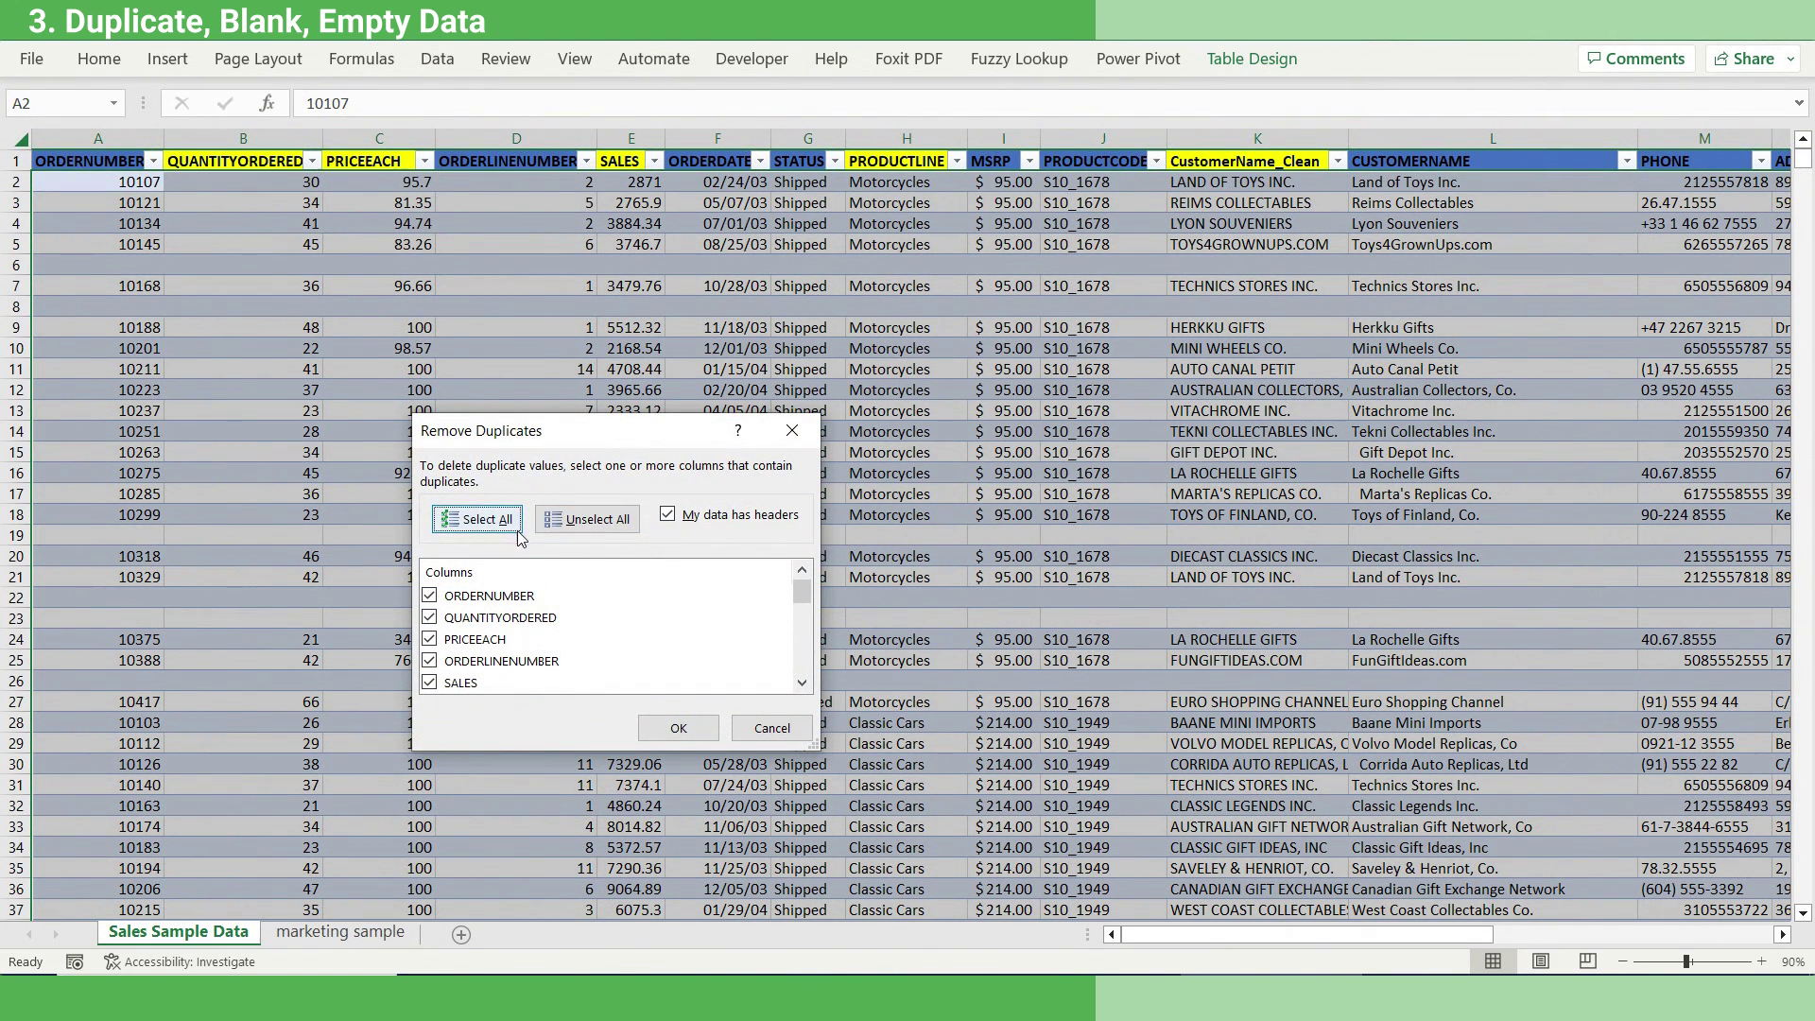
click(679, 730)
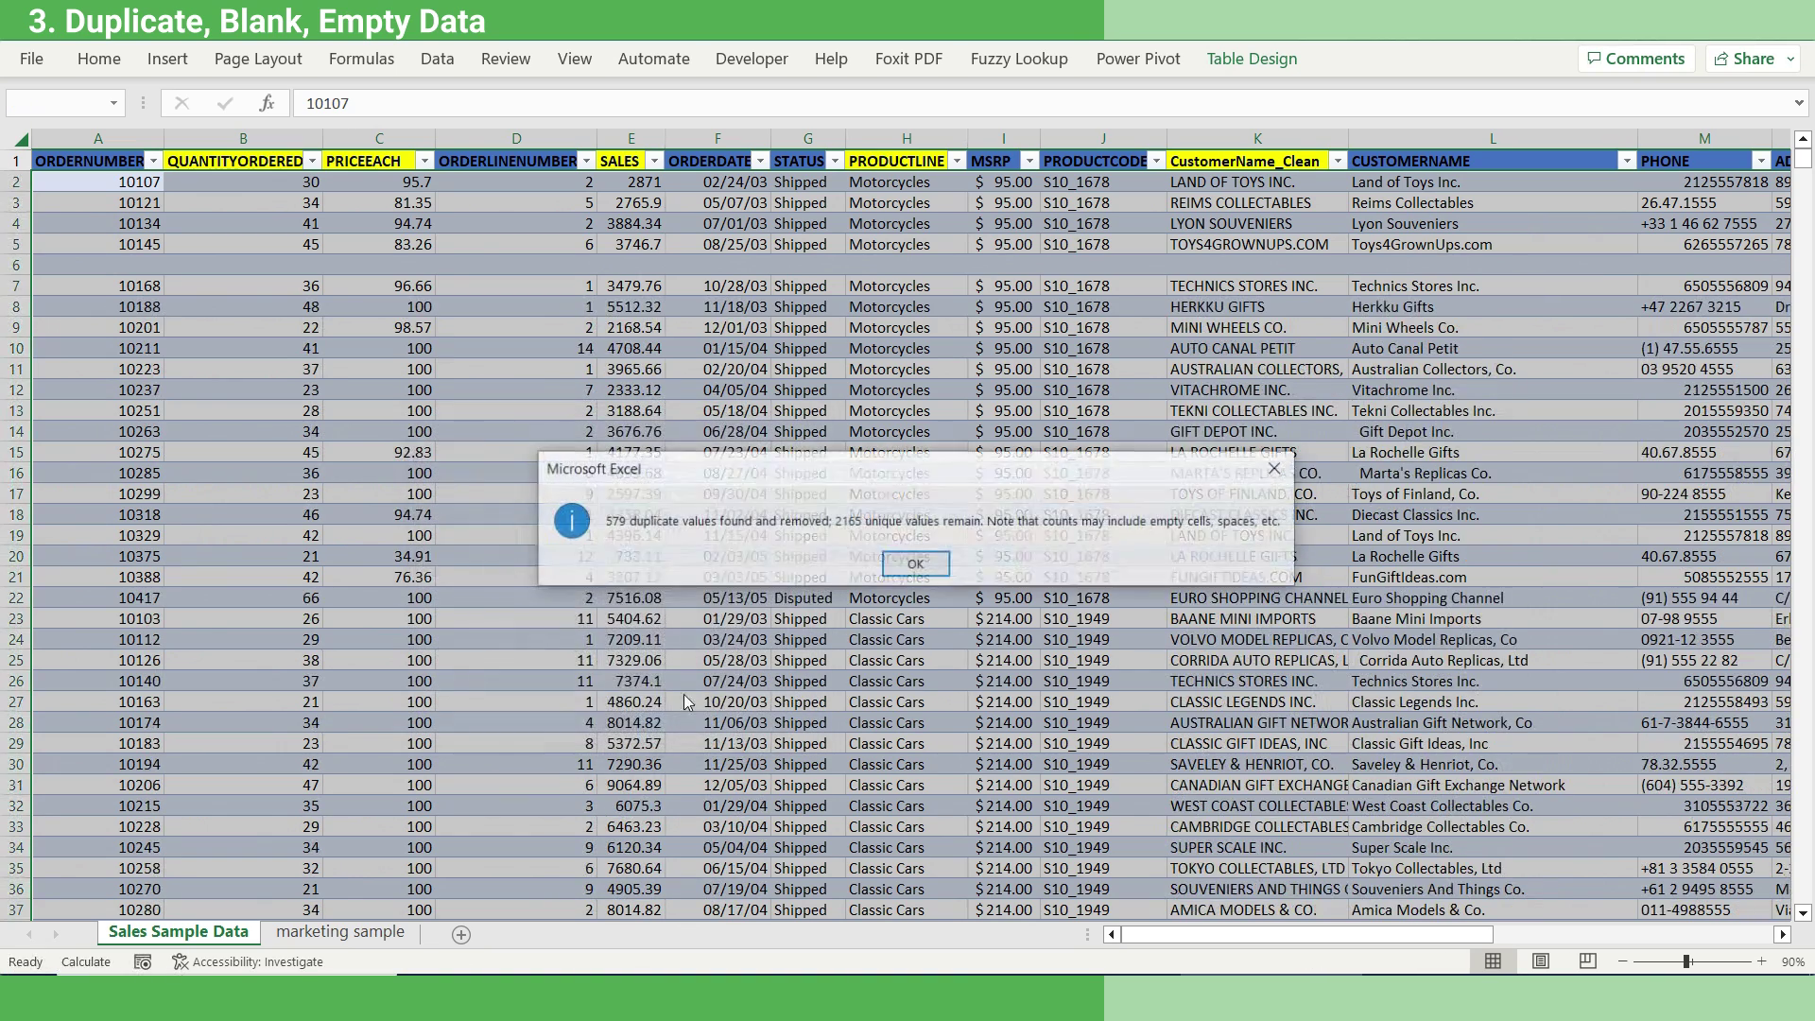
click(932, 568)
scroll(892, 542, down, 7)
scroll(795, 494, up, 11)
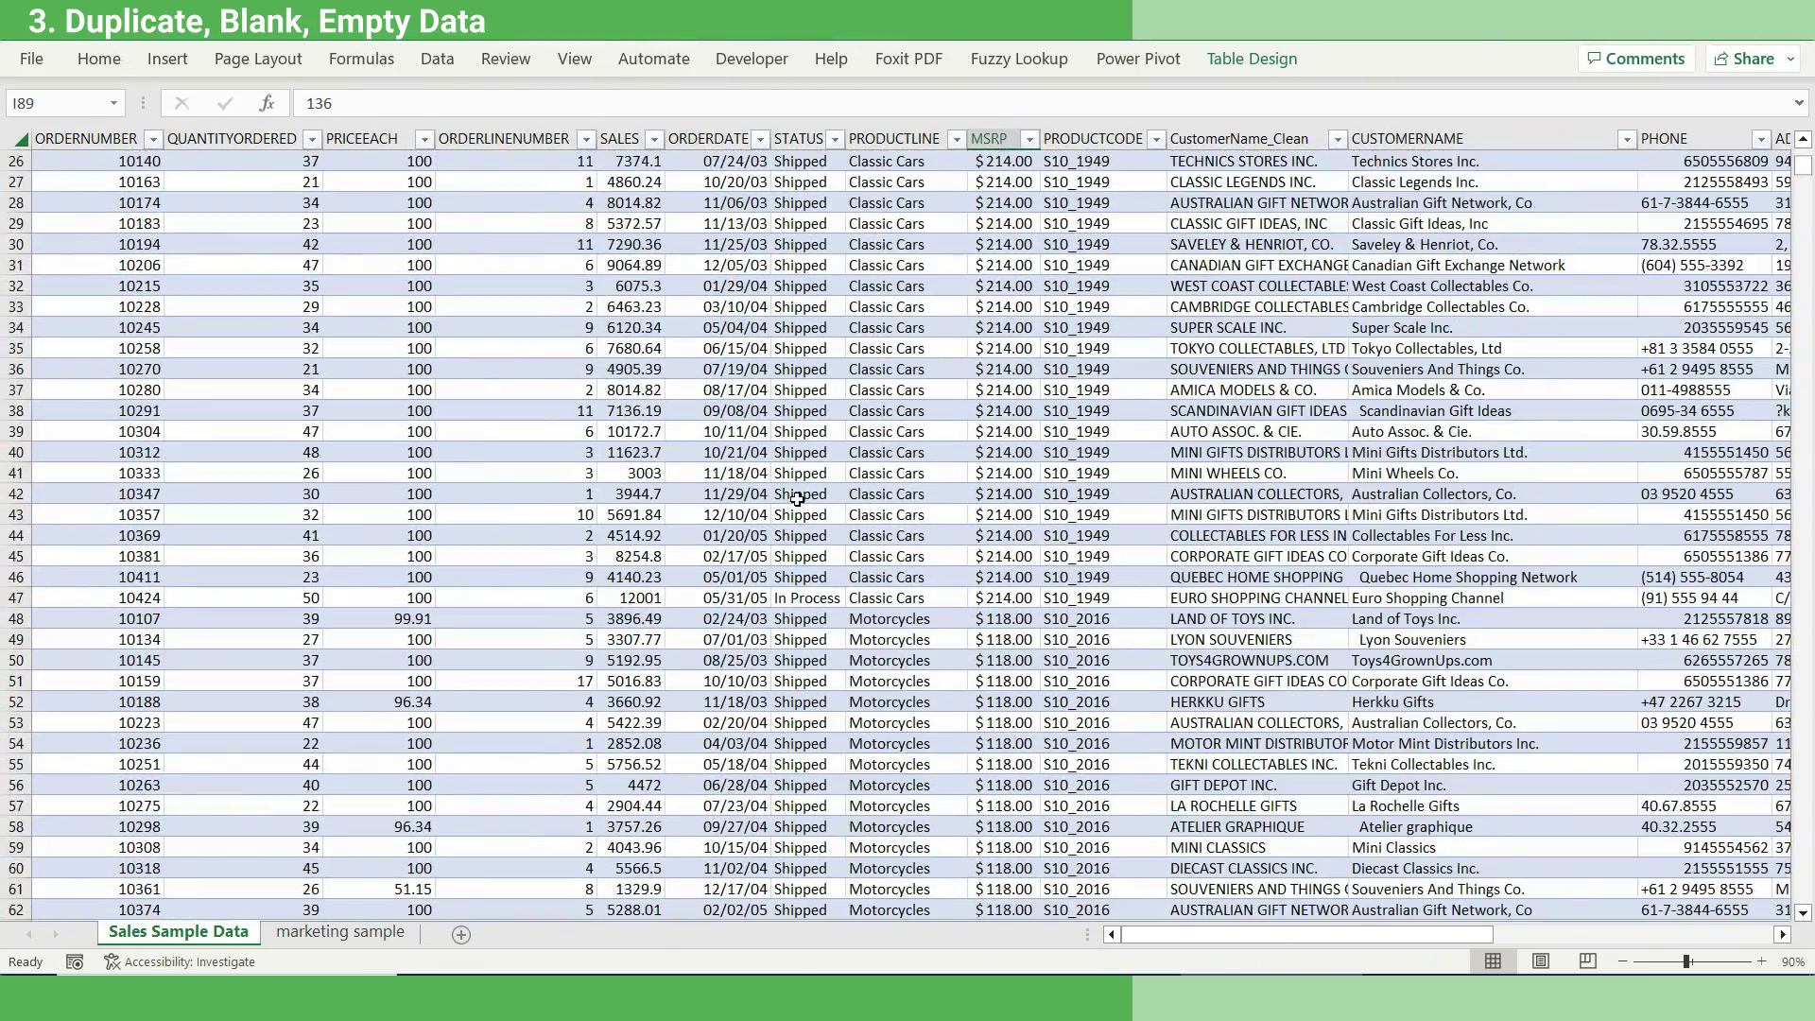
scroll(794, 494, up, 9)
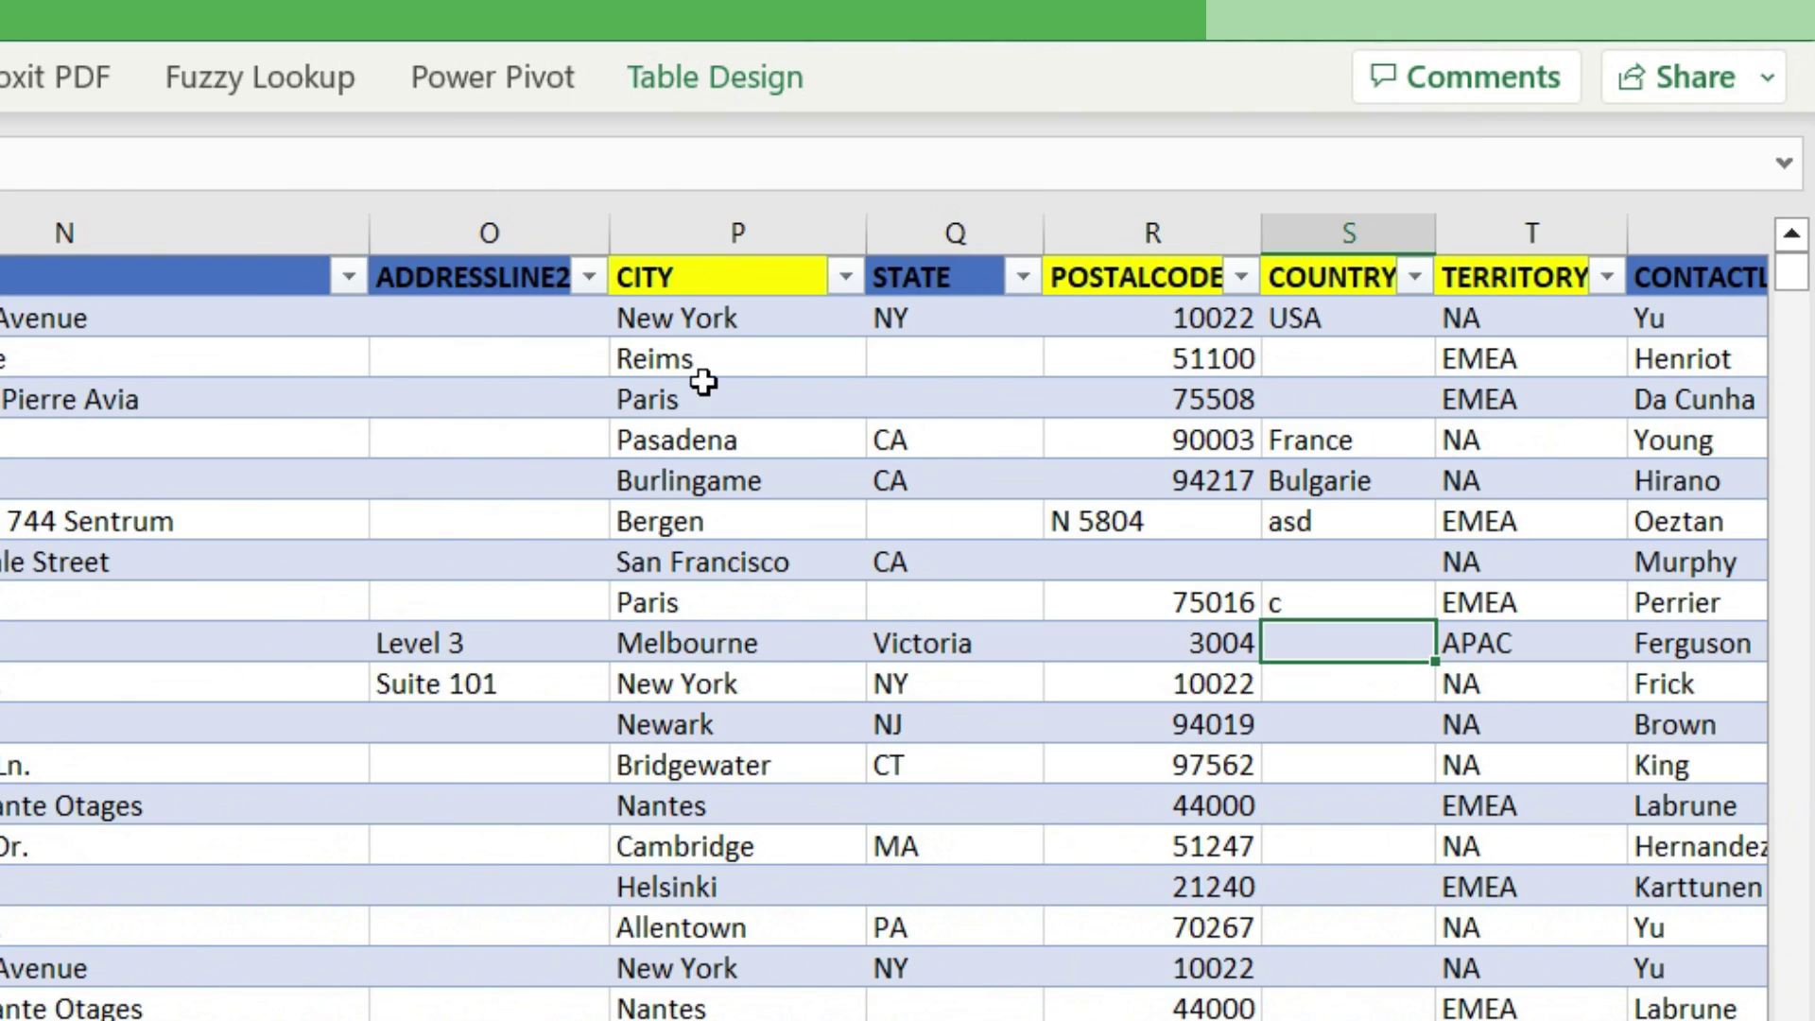
click(1239, 189)
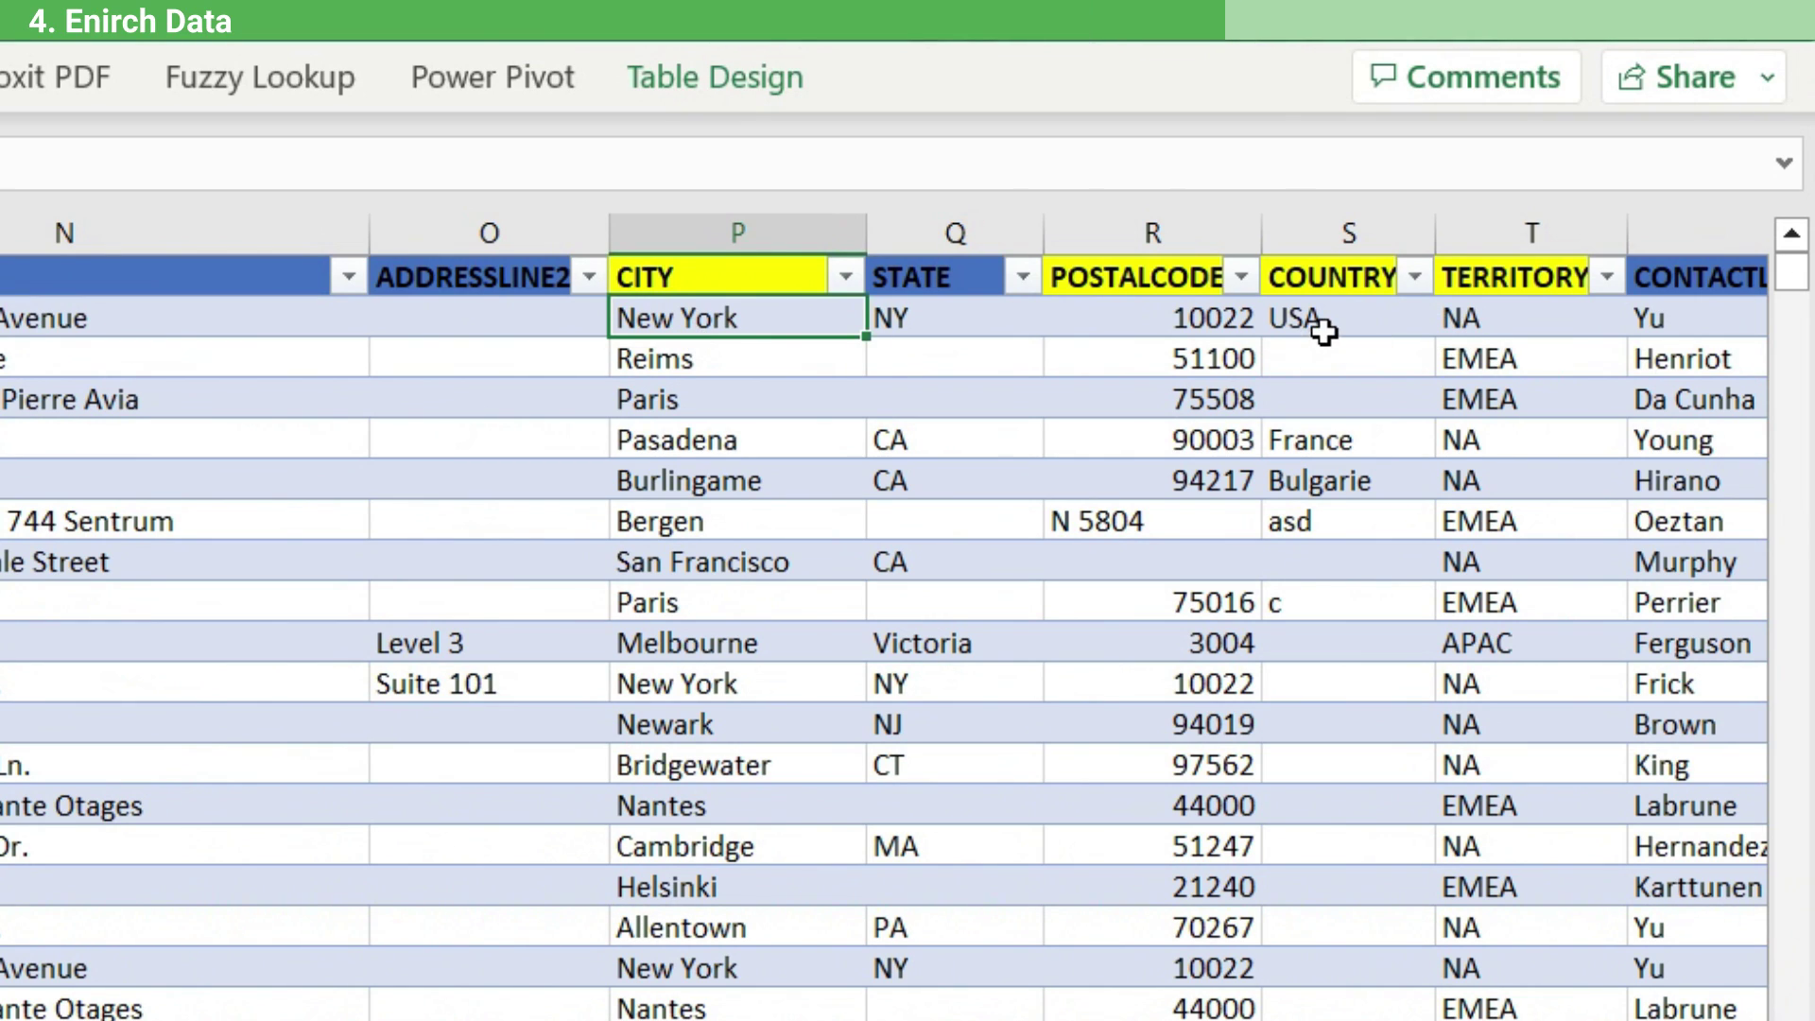
drag(1316, 337, 1337, 514)
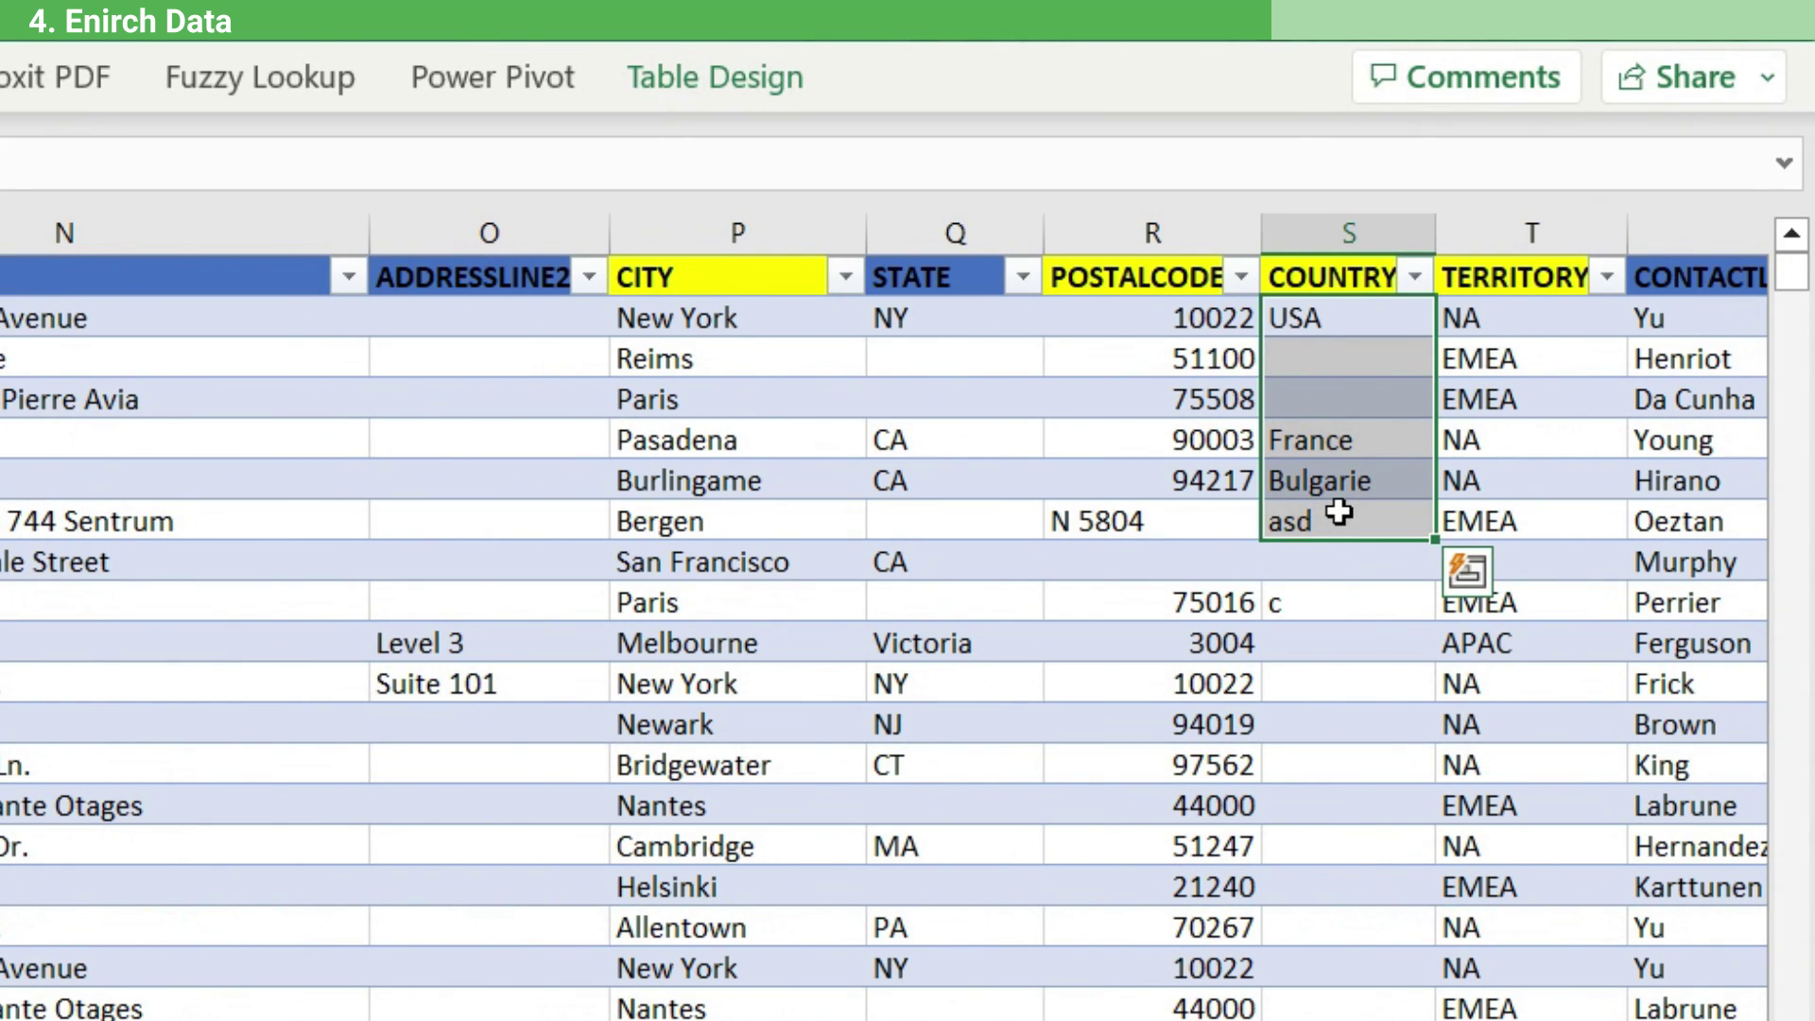
click(657, 319)
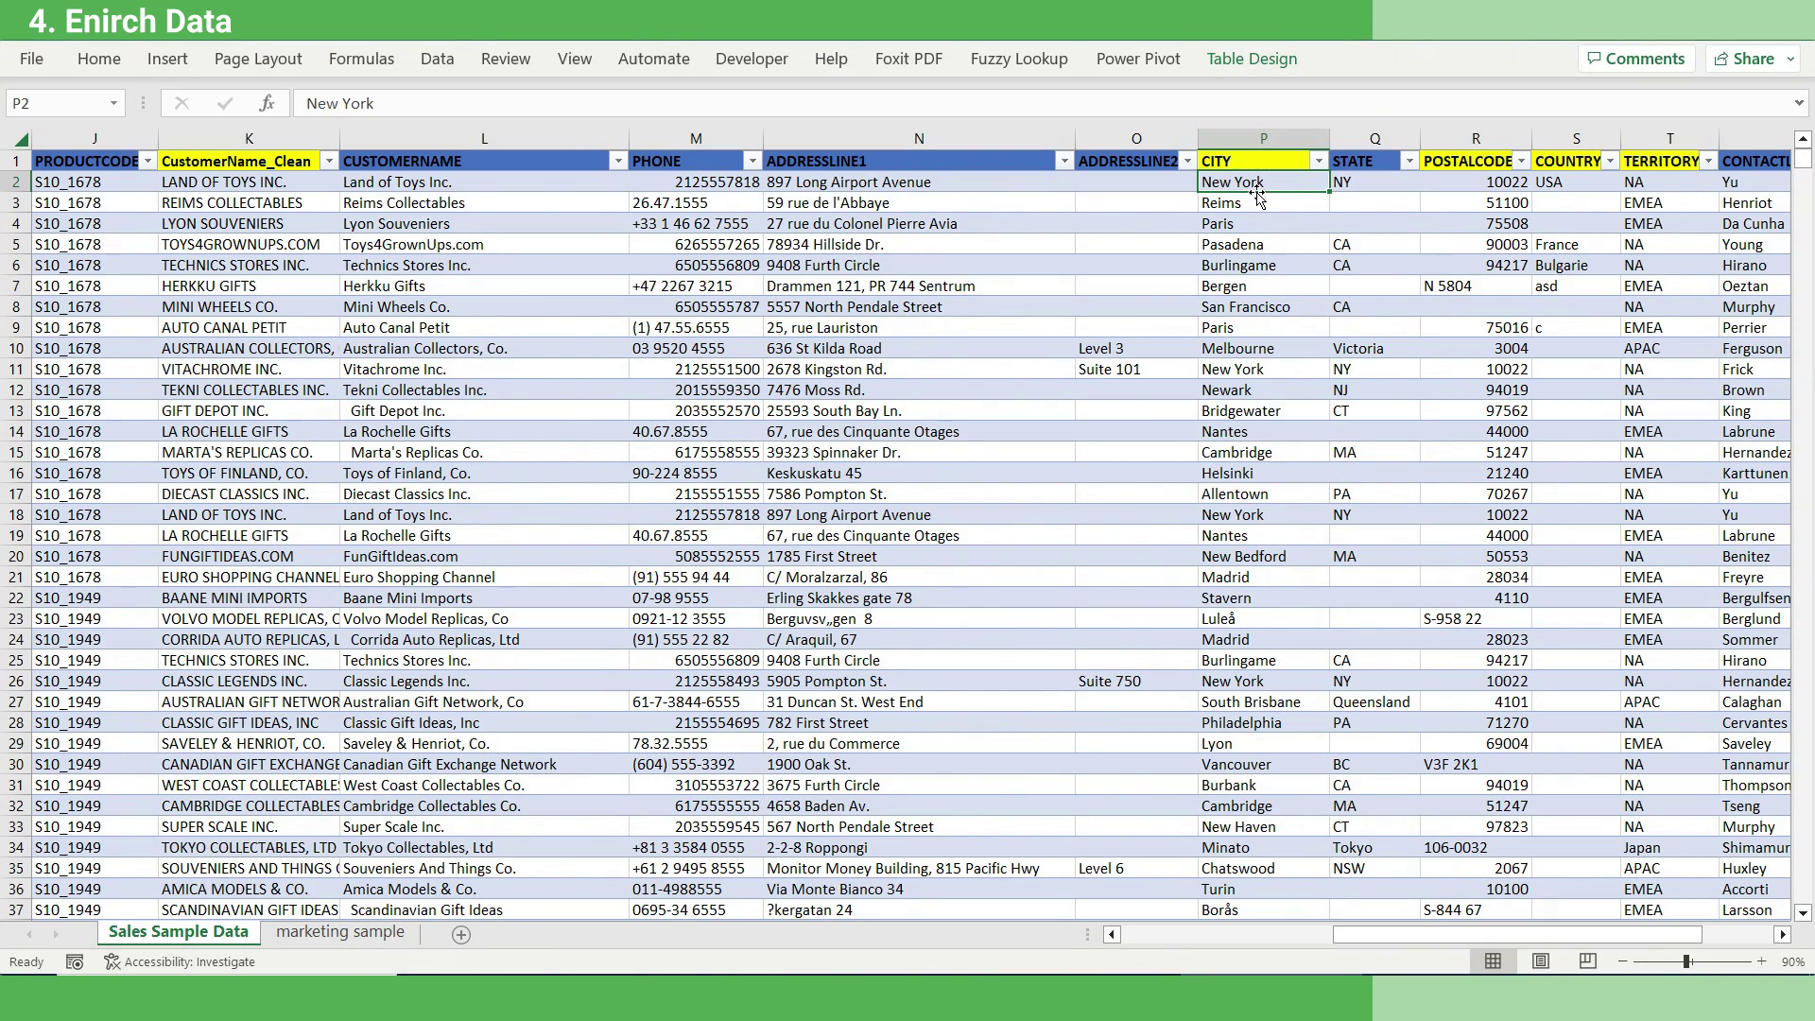
Select all CITY values and apply the Geography data type to them
key(ctrl+shift+Down)
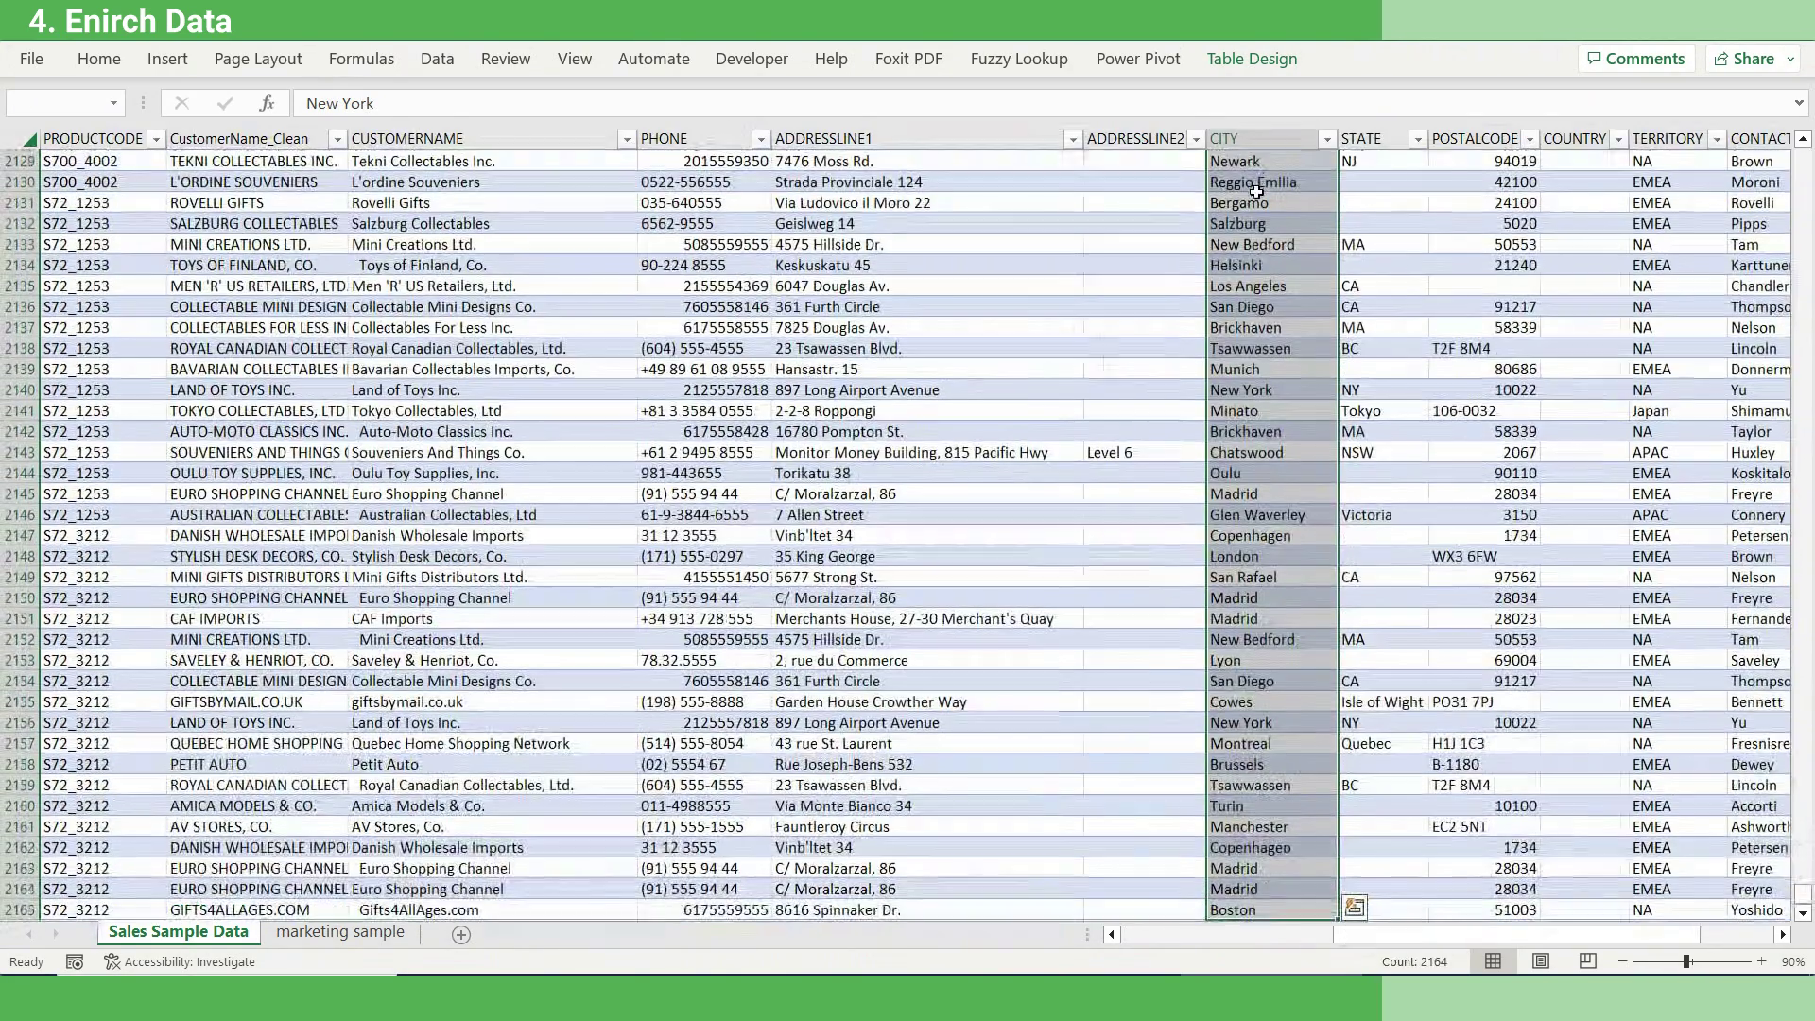
click(440, 60)
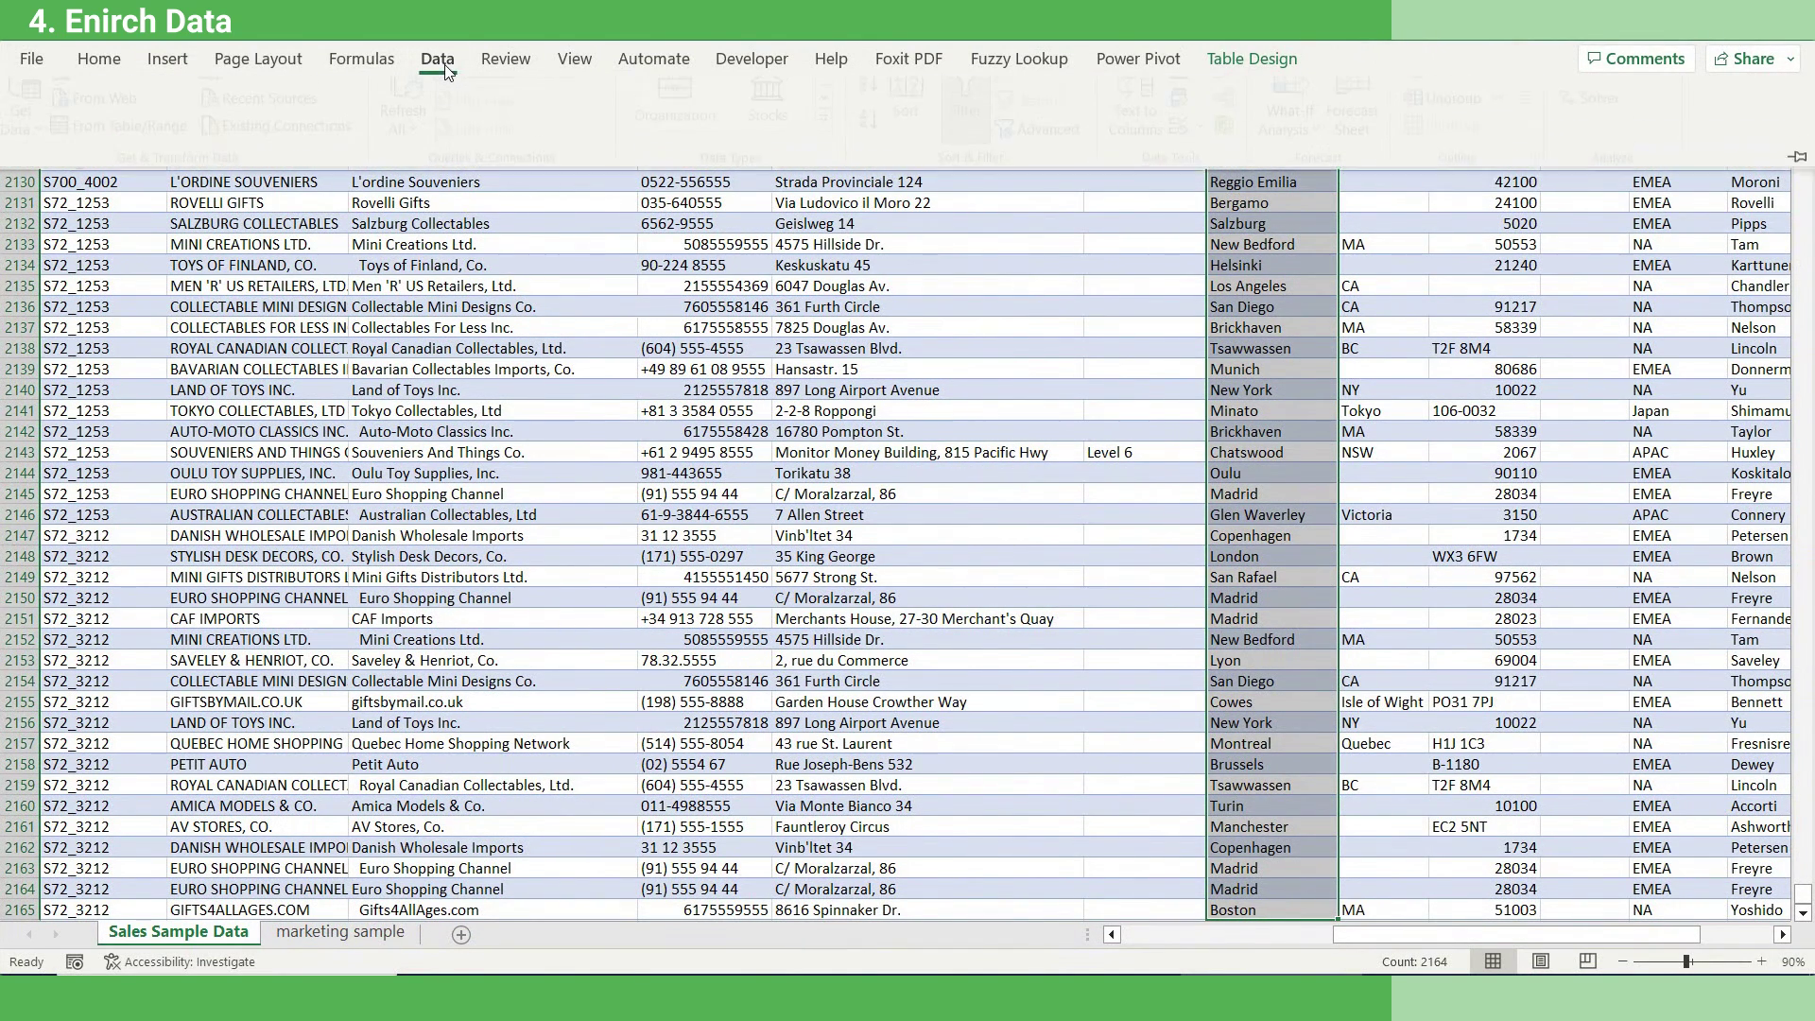
click(836, 141)
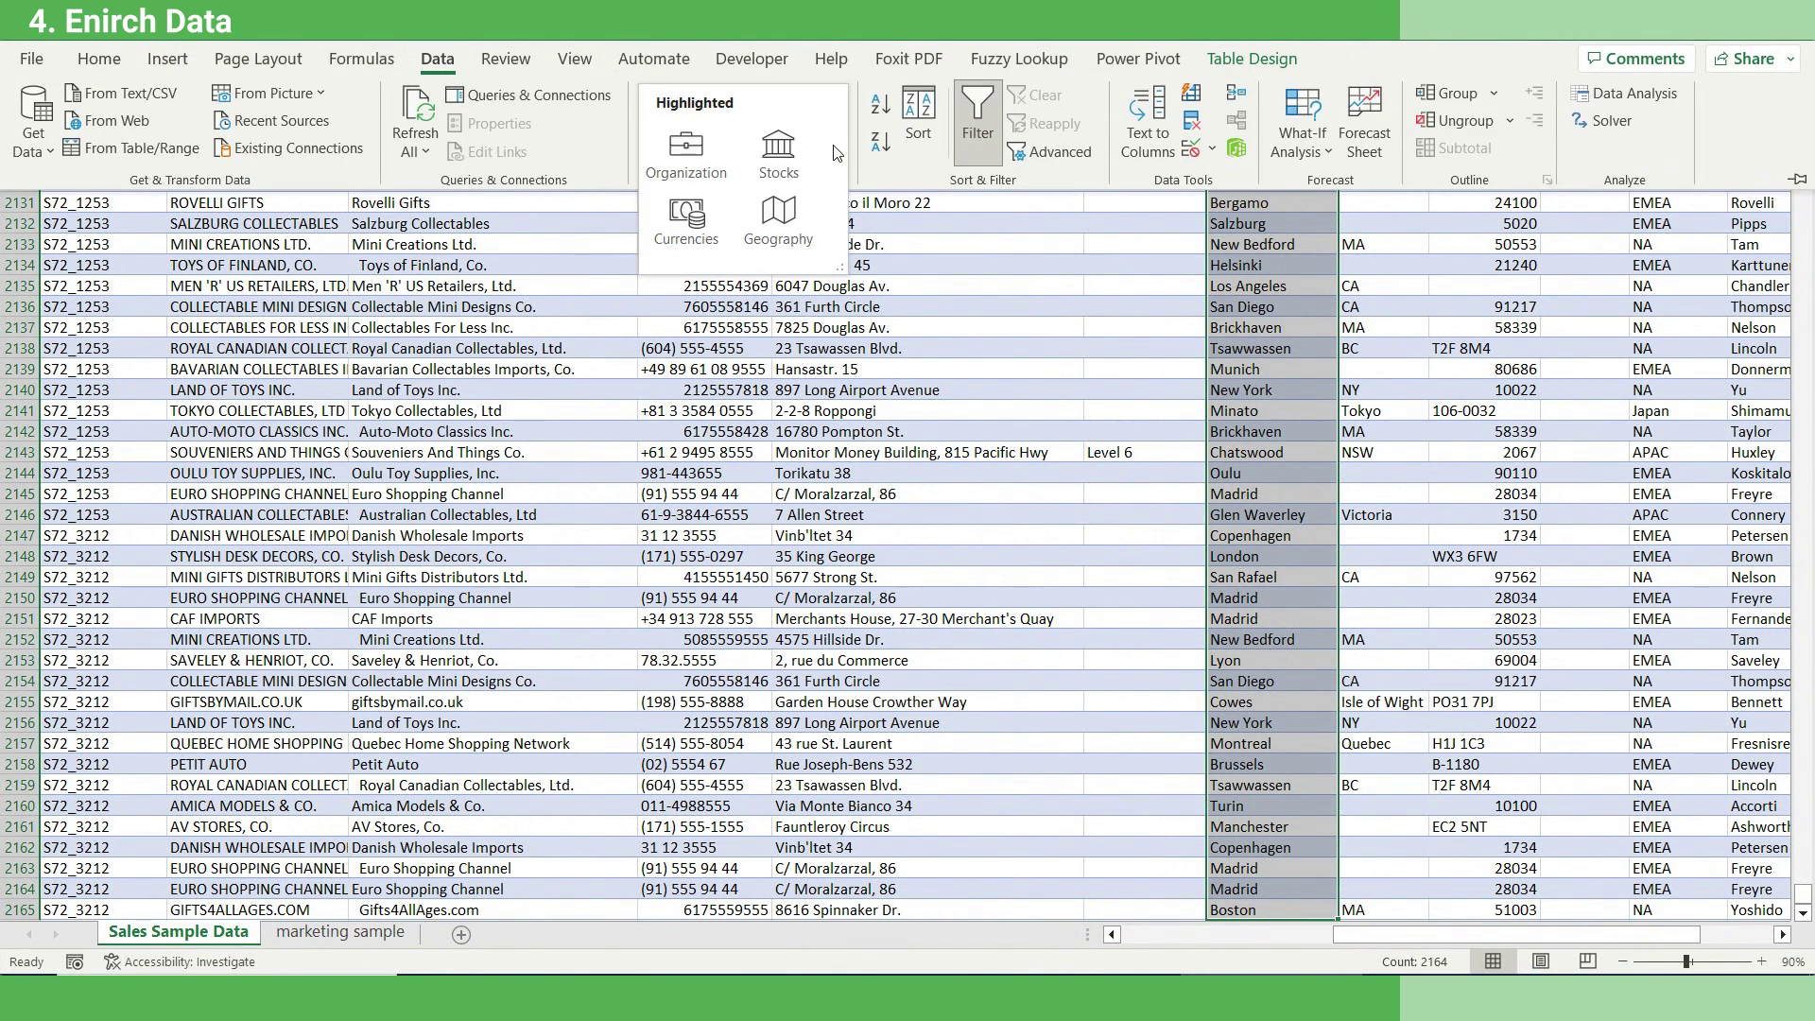
click(781, 209)
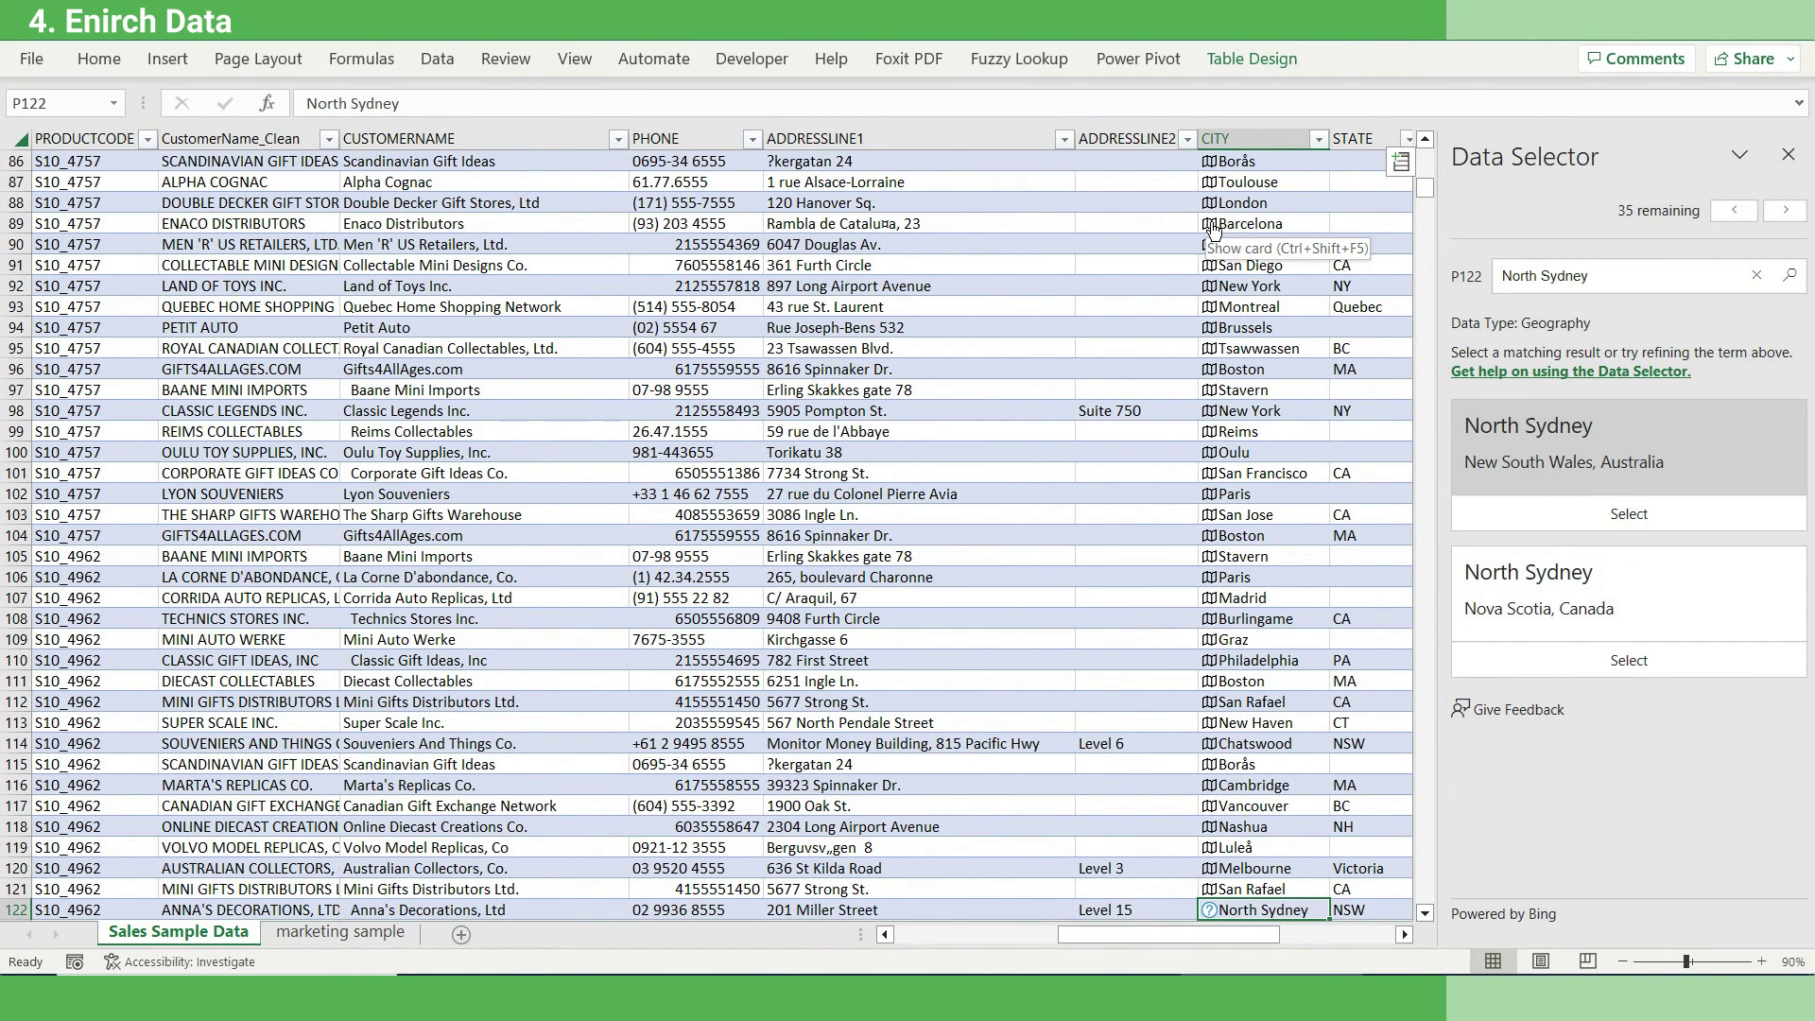
Match every remaining North Sydney cell to North Sydney, New South Wales, Australia
drag(1427, 189, 1427, 156)
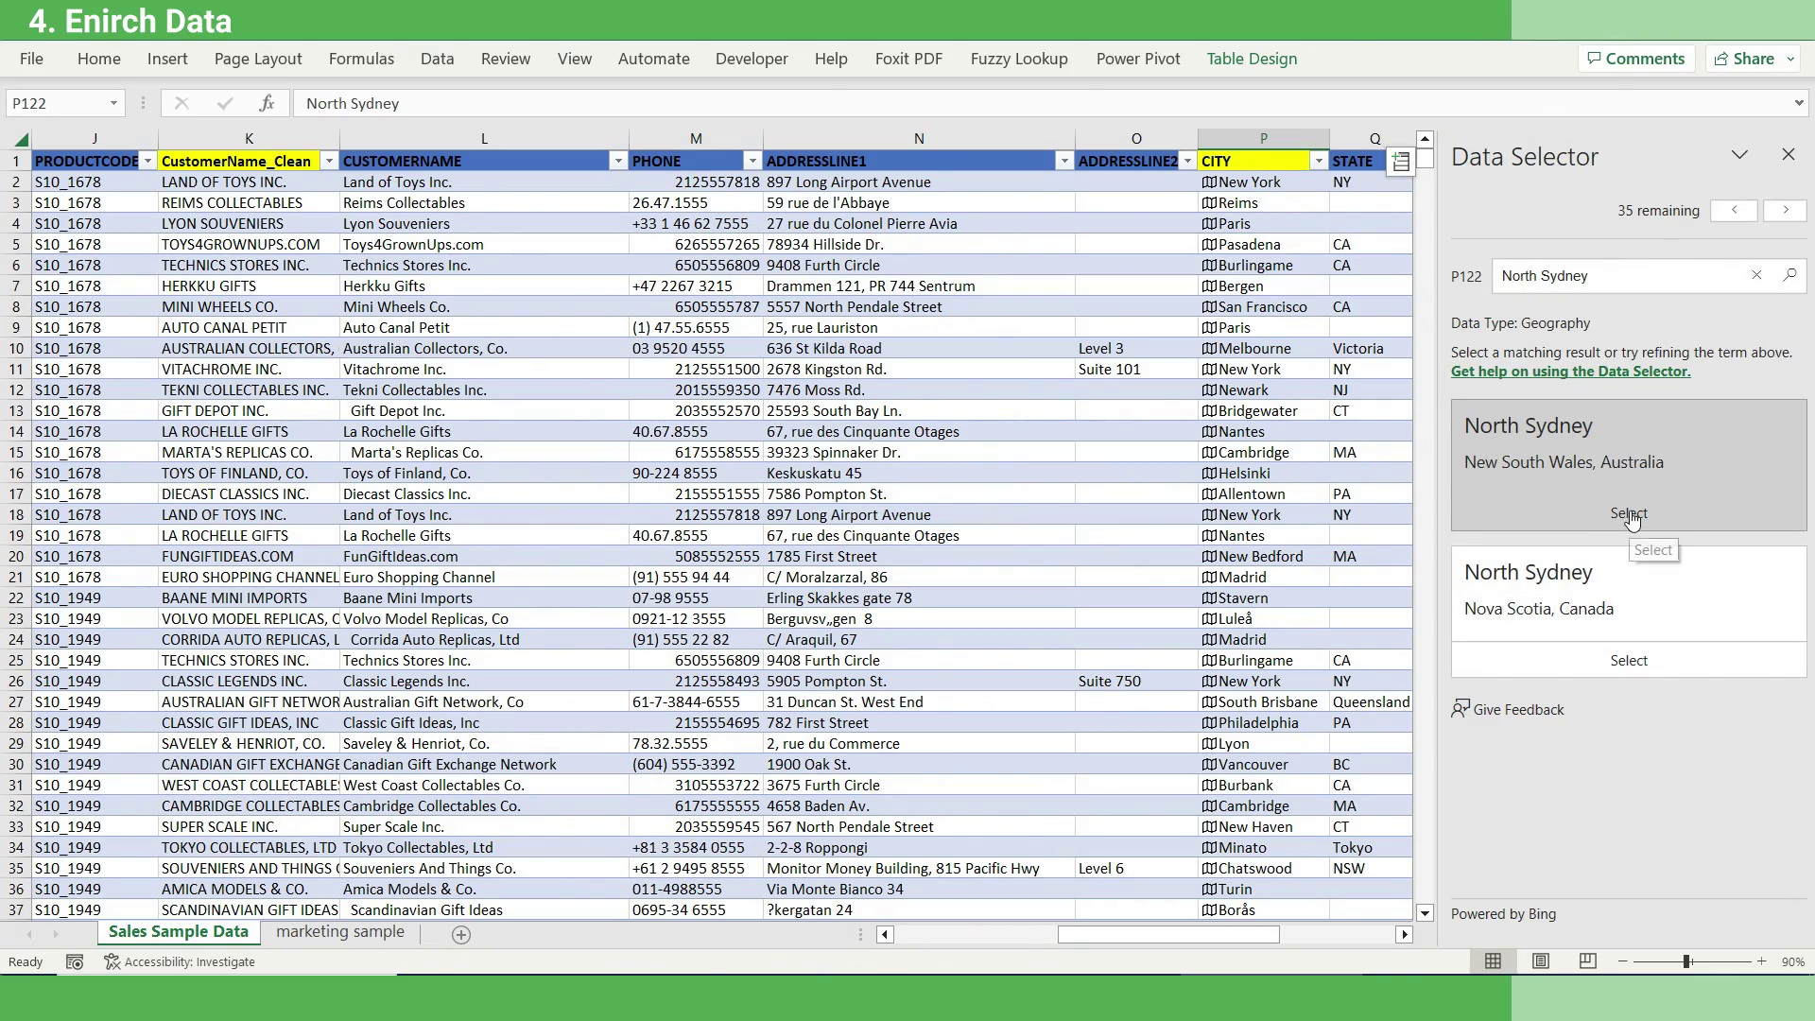
click(1629, 513)
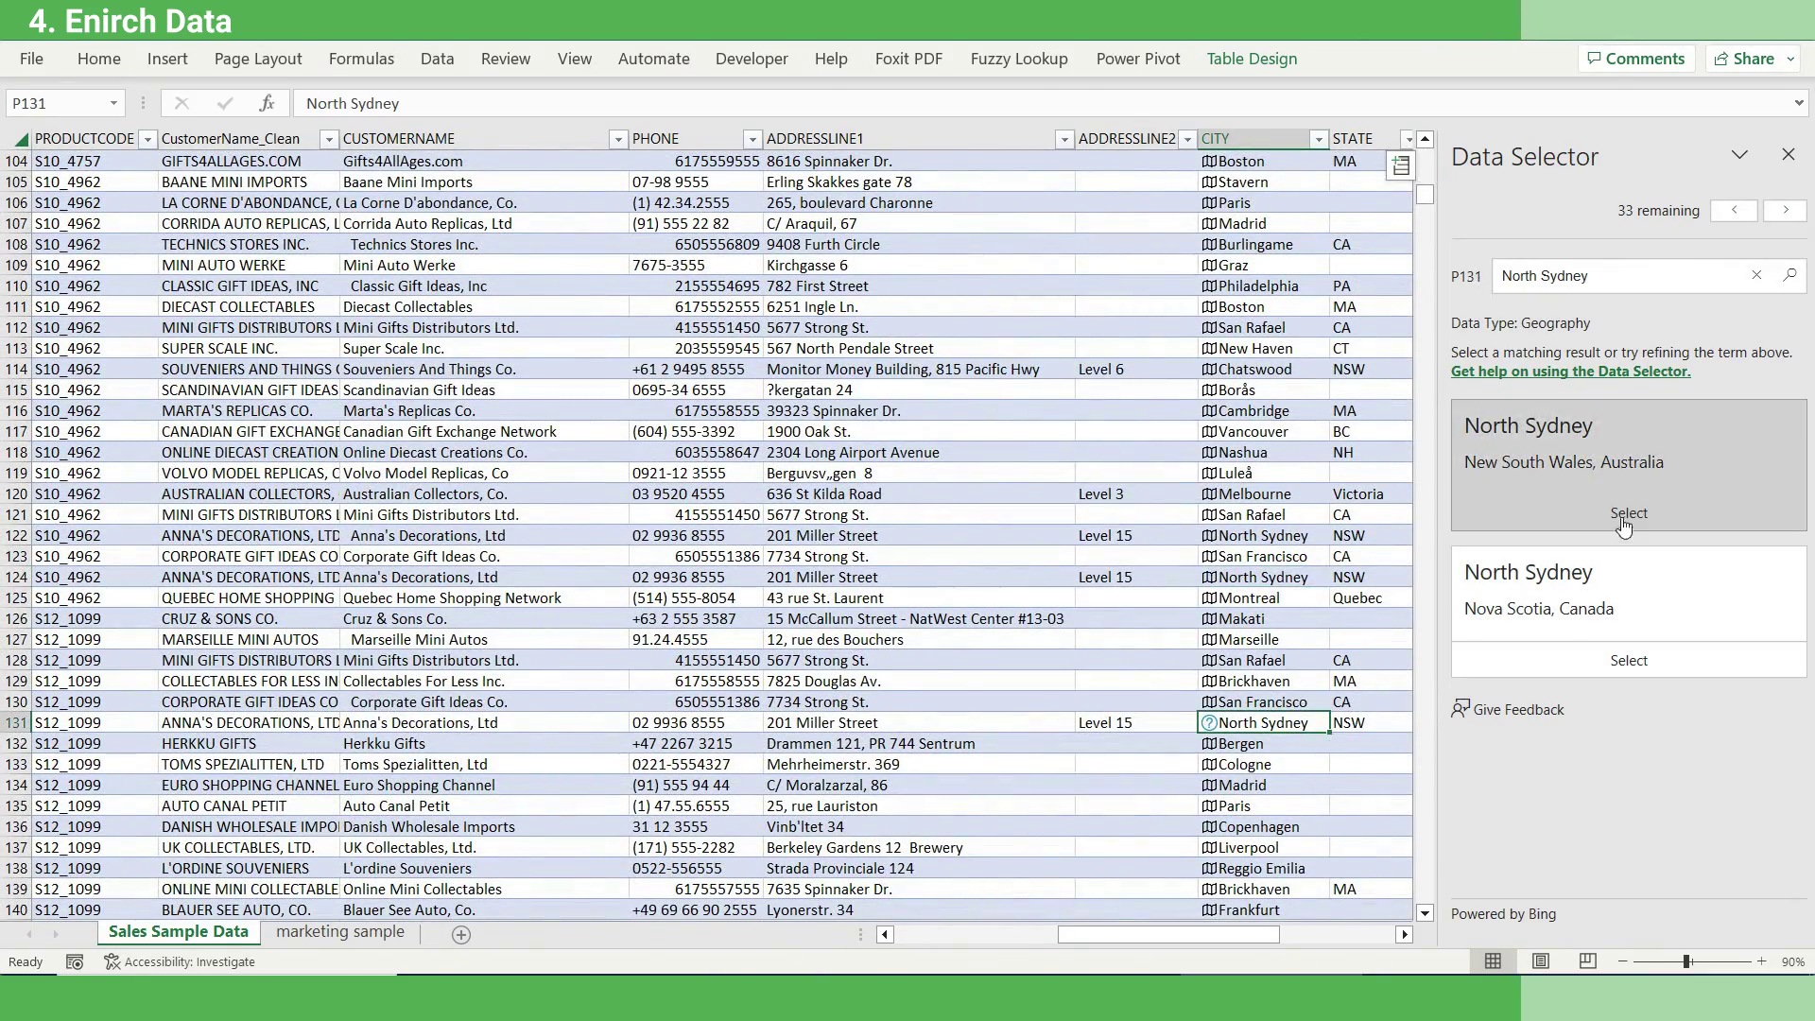
click(1626, 515)
click(1626, 515)
click(1626, 515)
click(1626, 515)
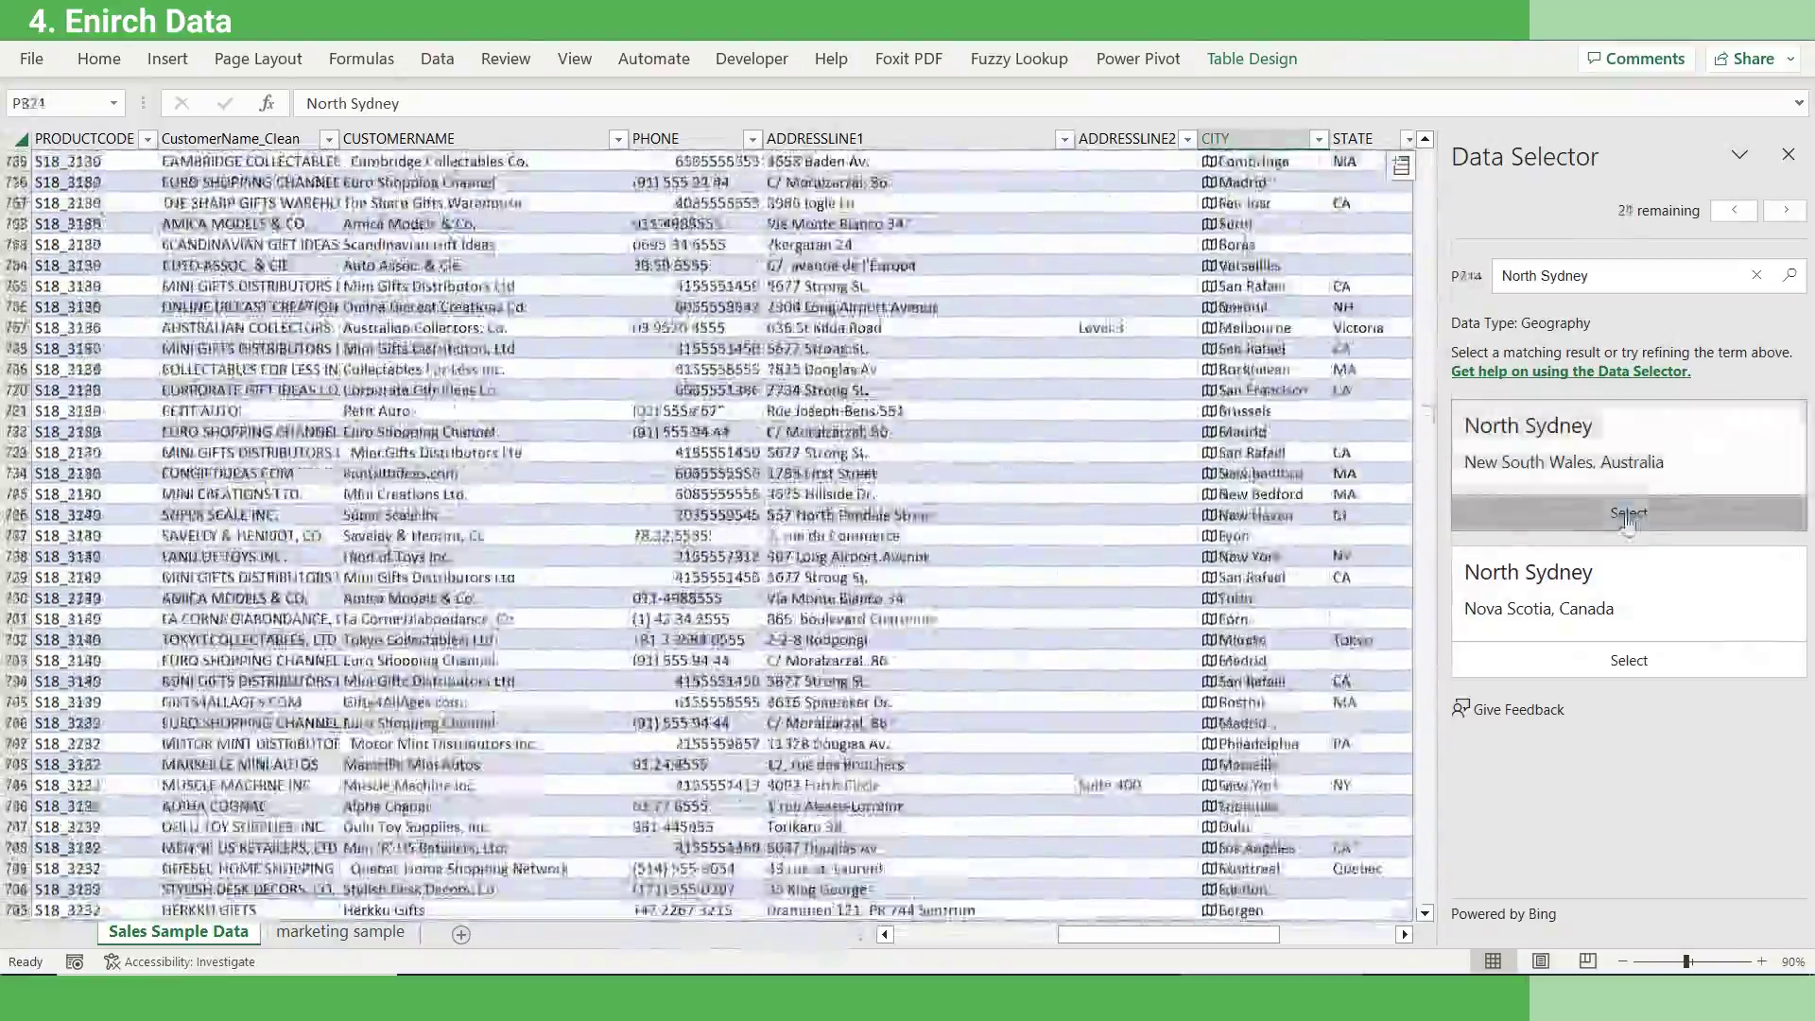
click(1628, 515)
click(1628, 515)
click(1628, 515)
click(1627, 515)
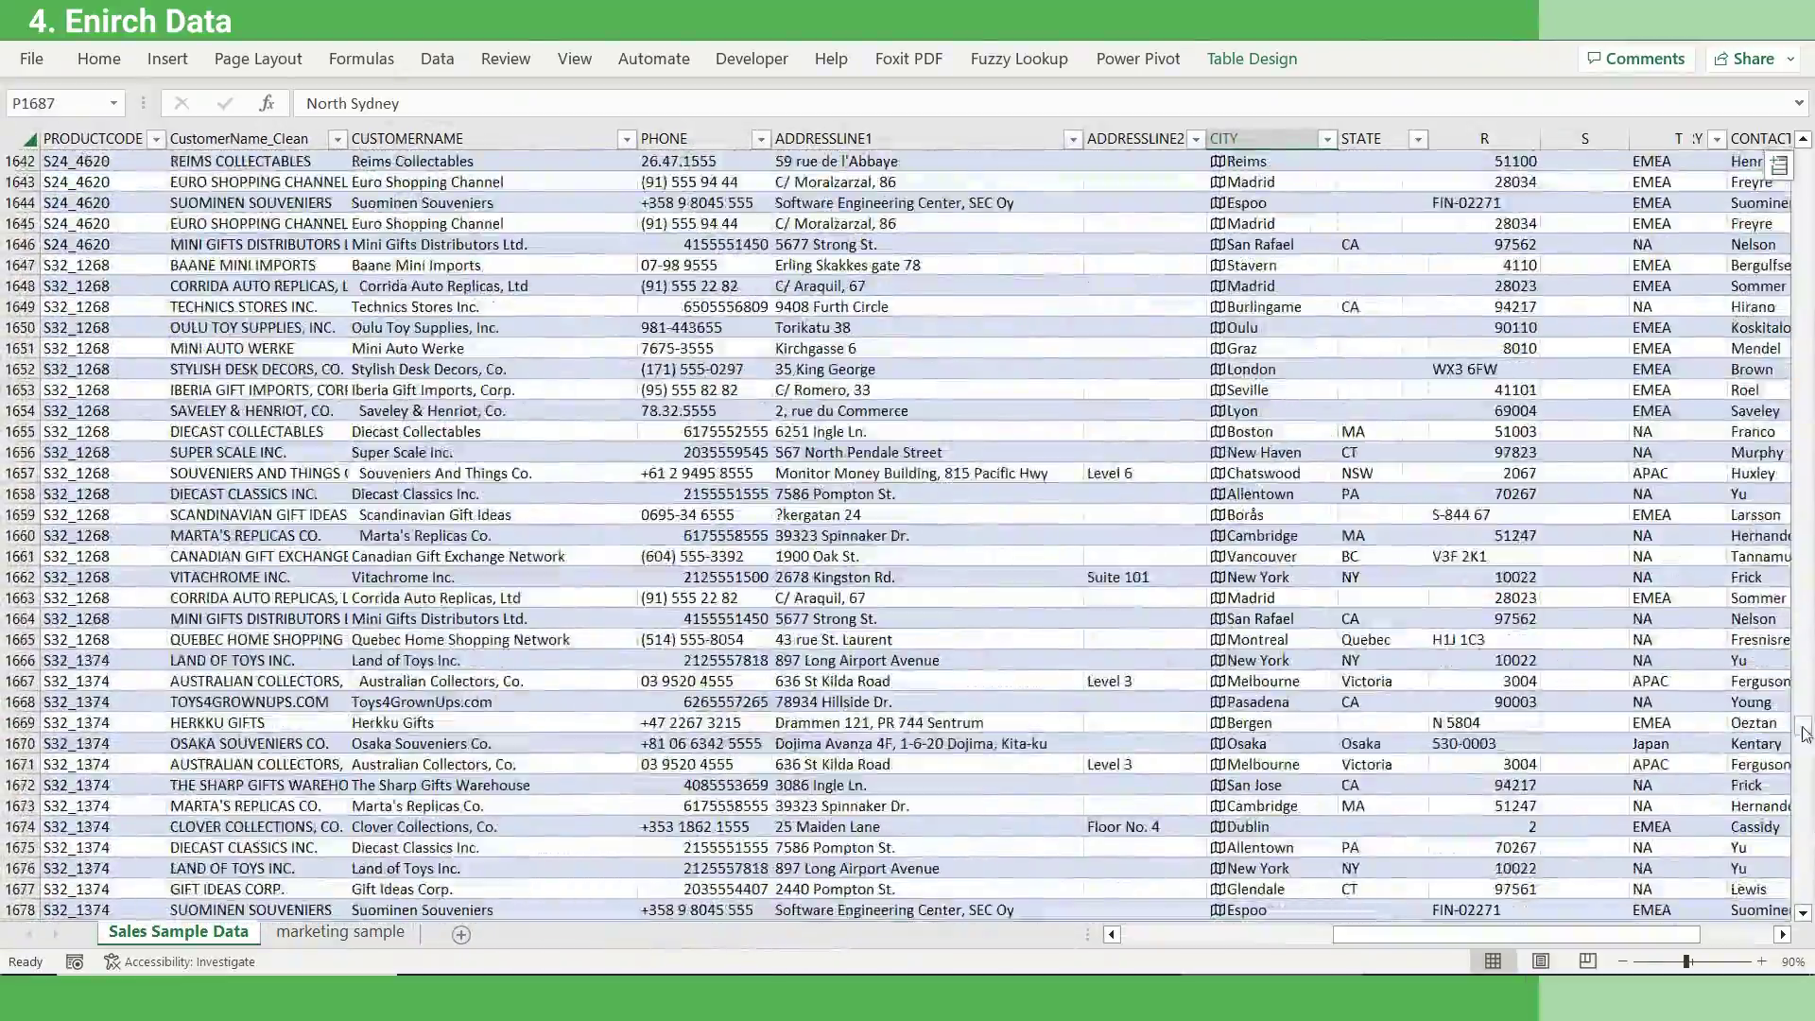
Select and clear the old values in the COUNTRY column
drag(1806, 732, 1804, 156)
drag(1575, 182, 1415, 312)
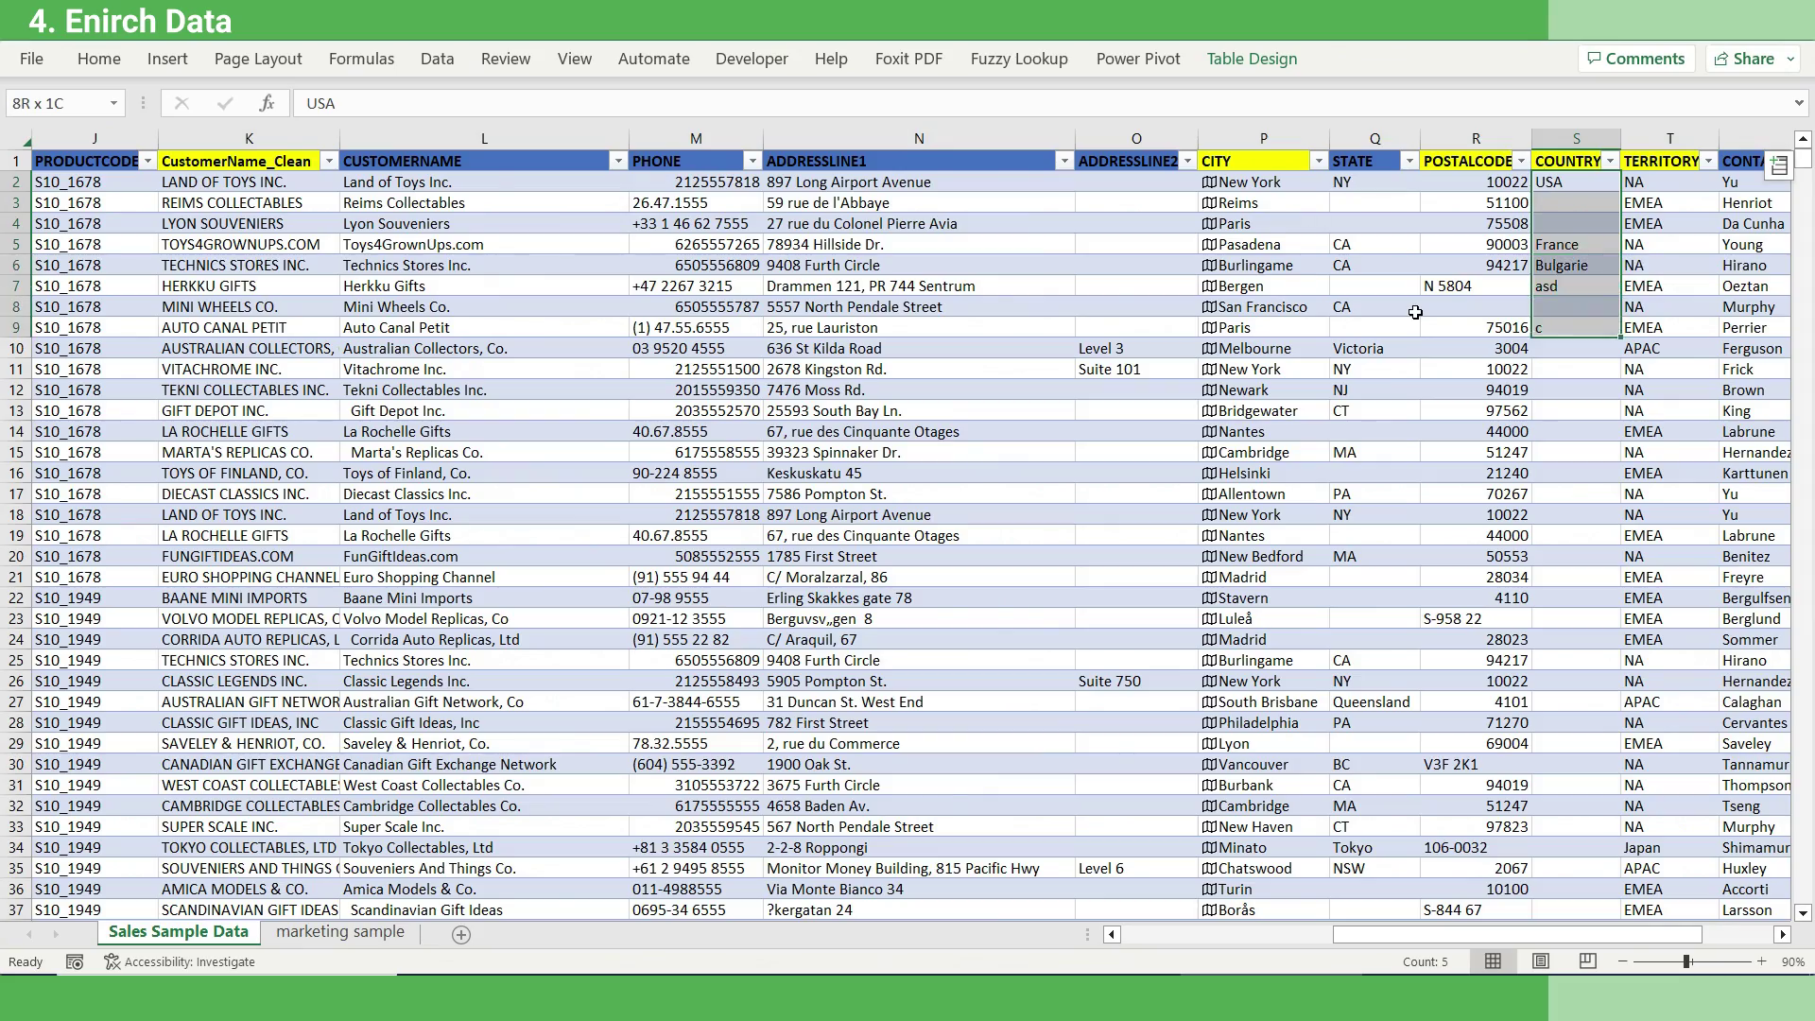
key(ctrl+shift+Down)
key(Delete)
key(ctrl+BackSpace)
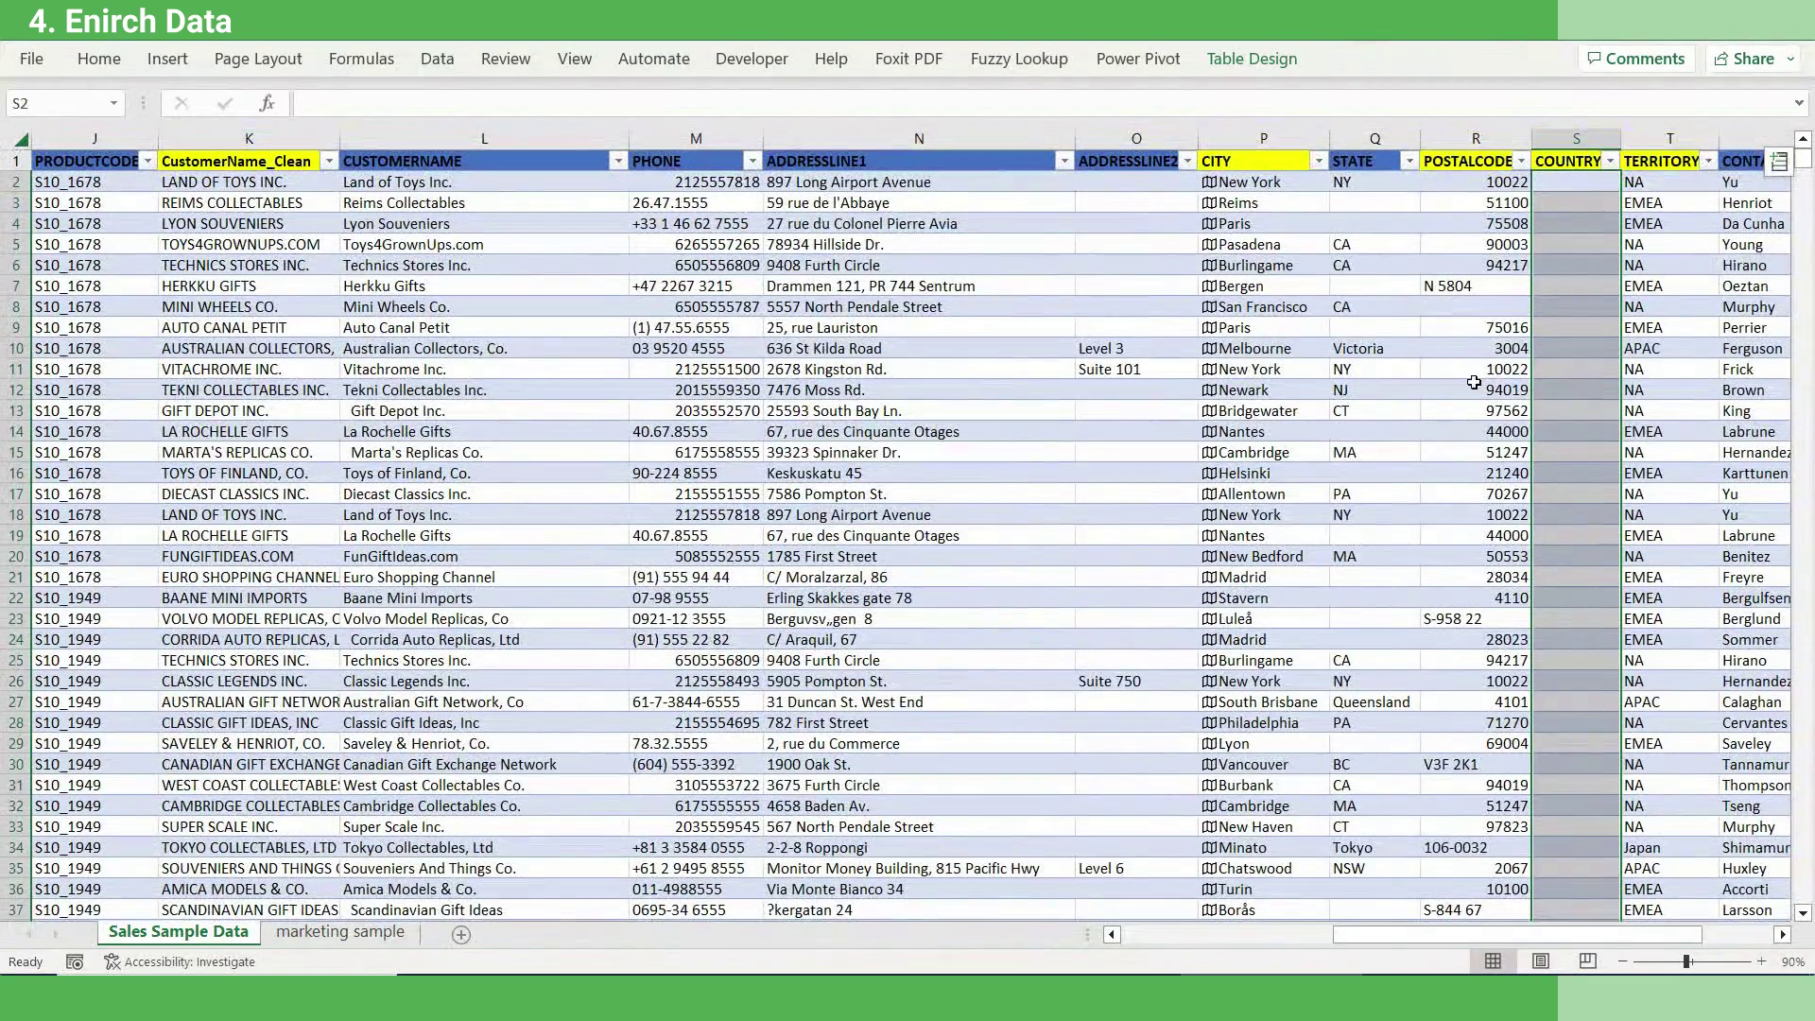
click(1576, 185)
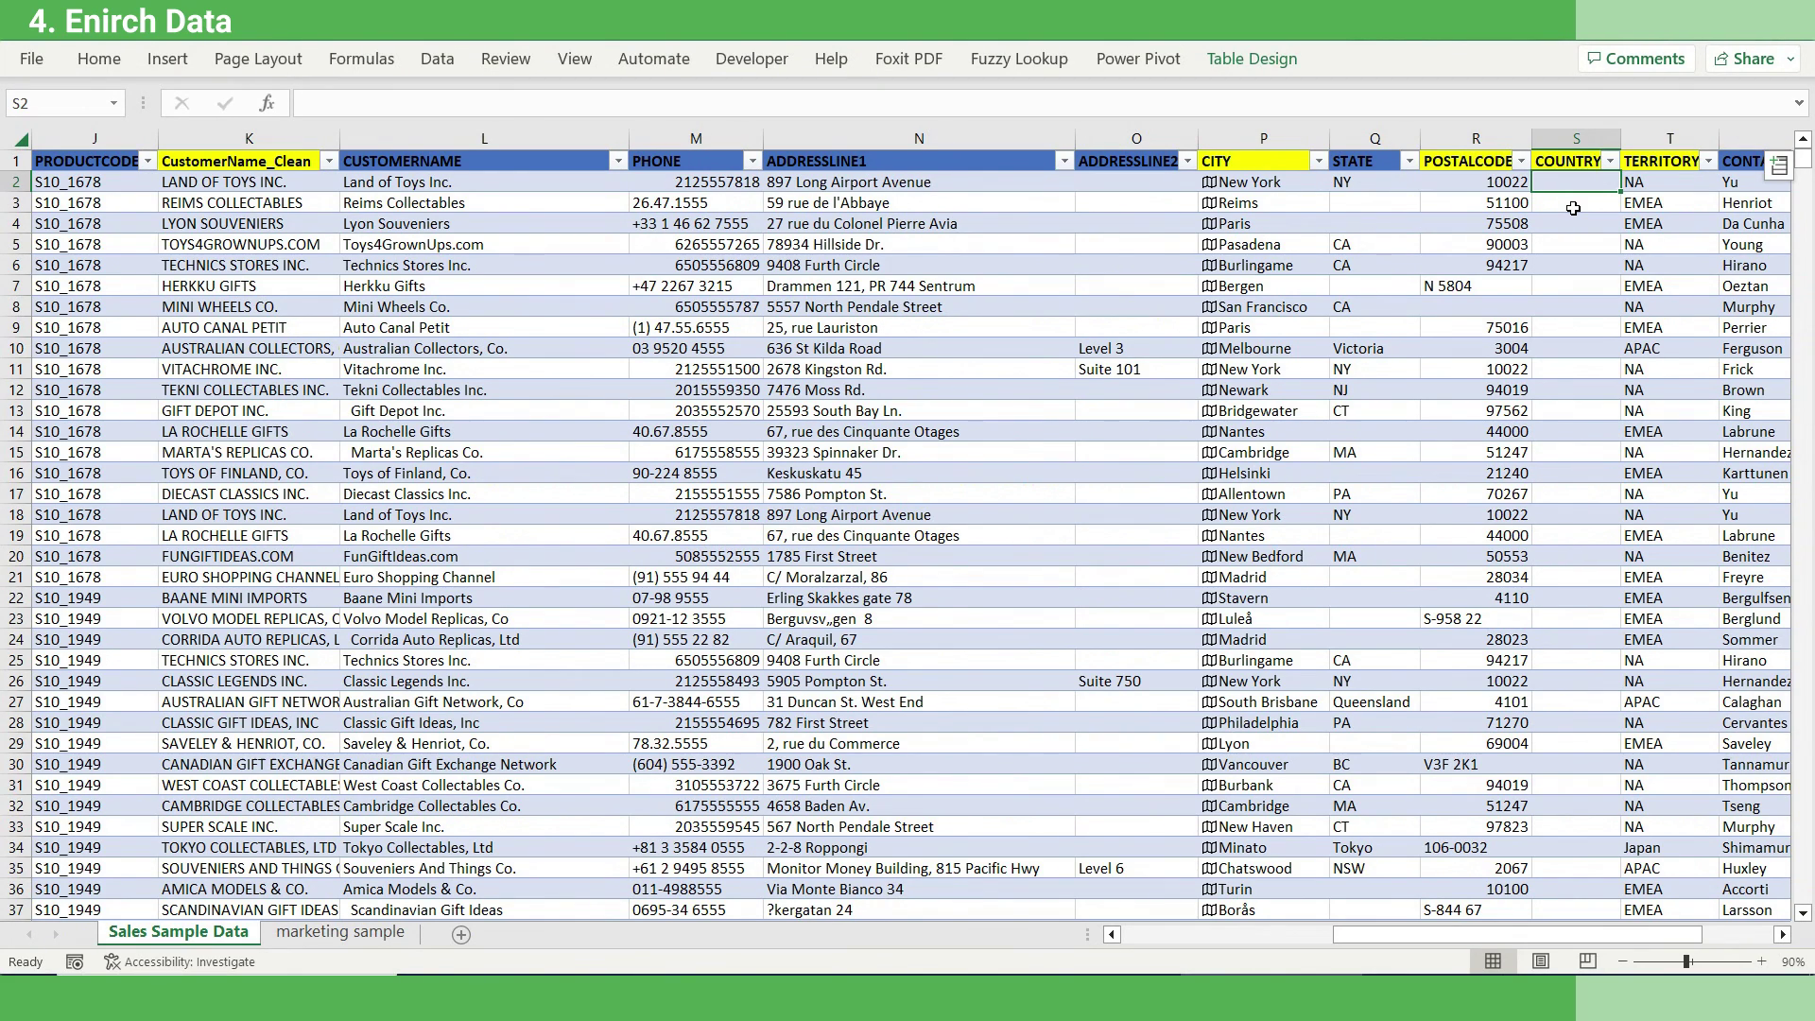
text(=)
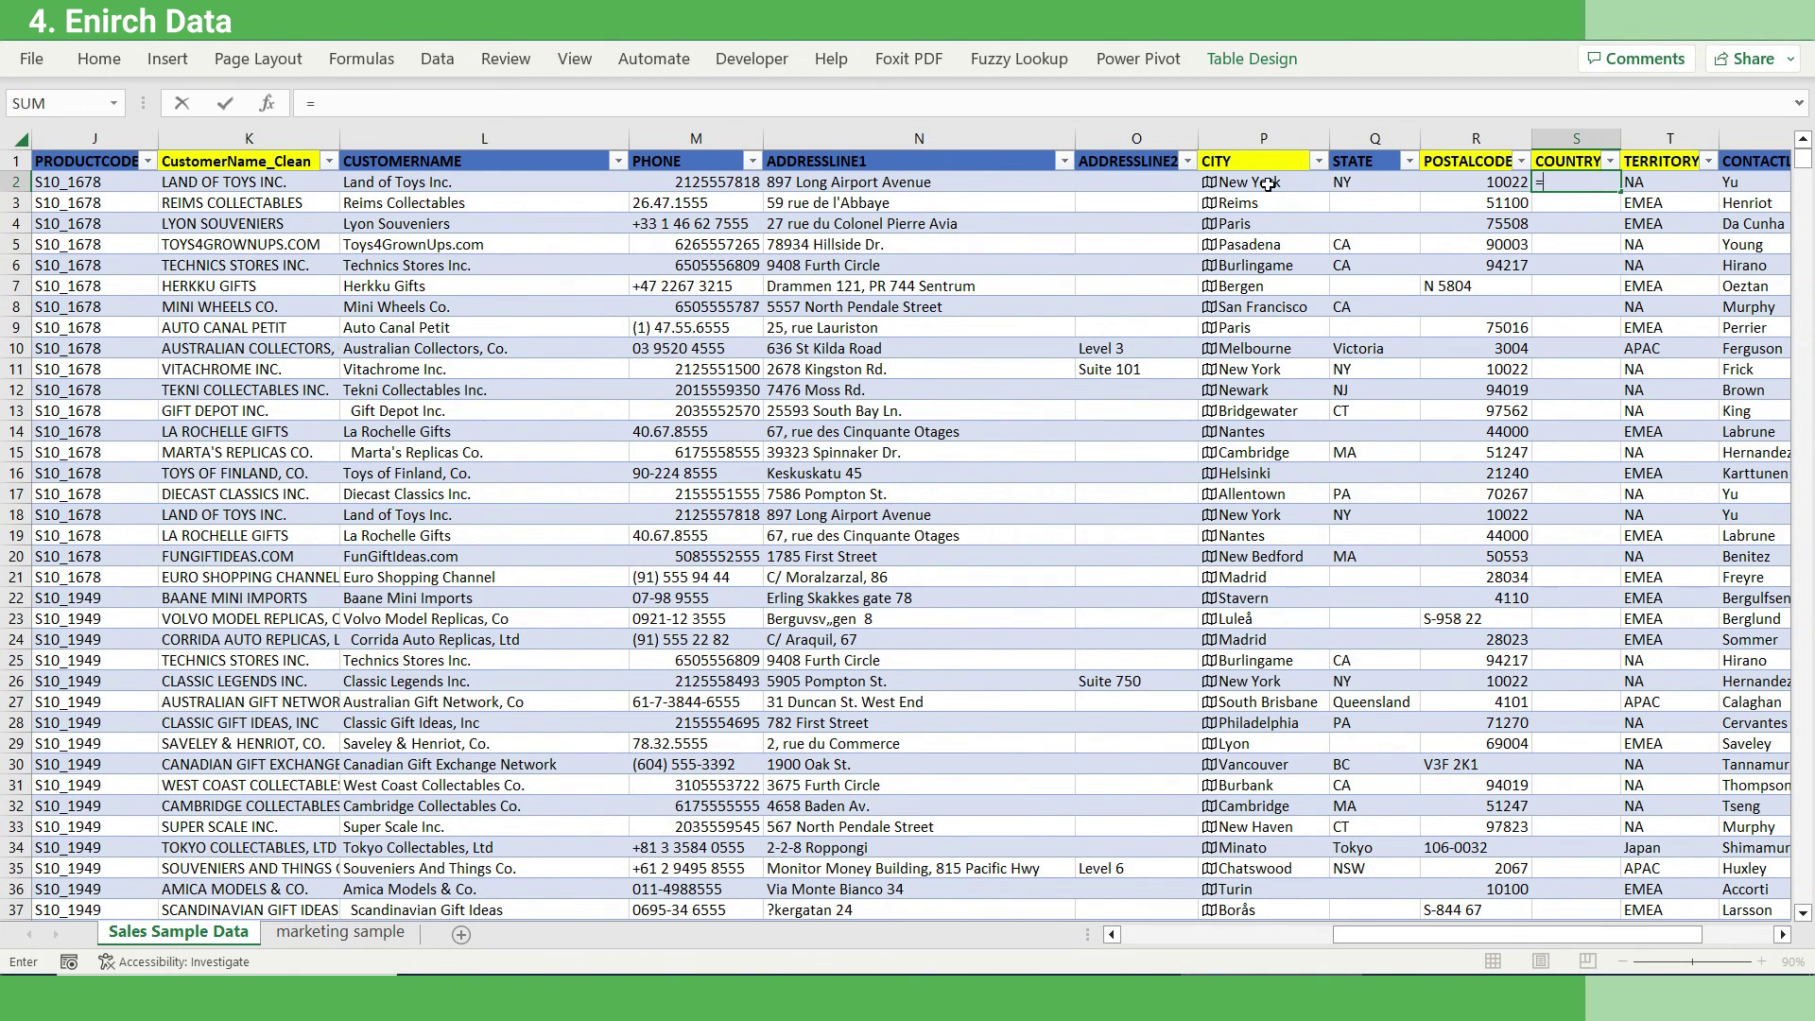
click(1265, 184)
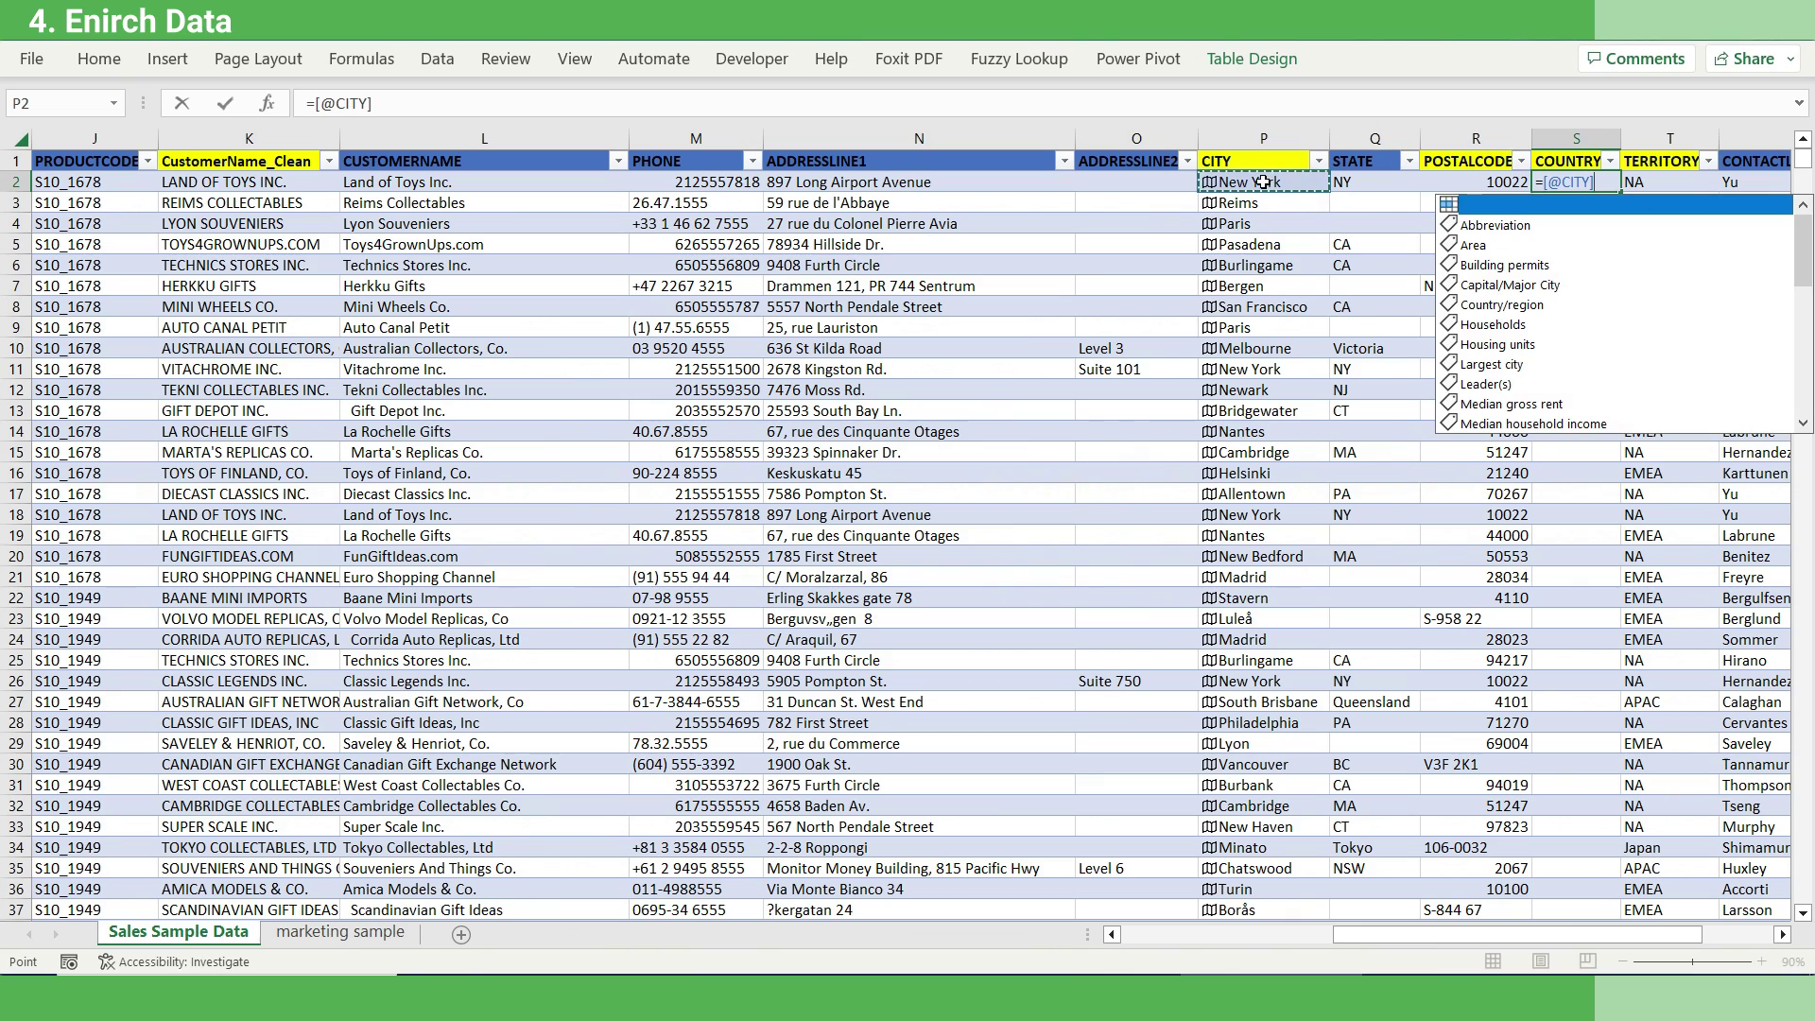
text(.coun)
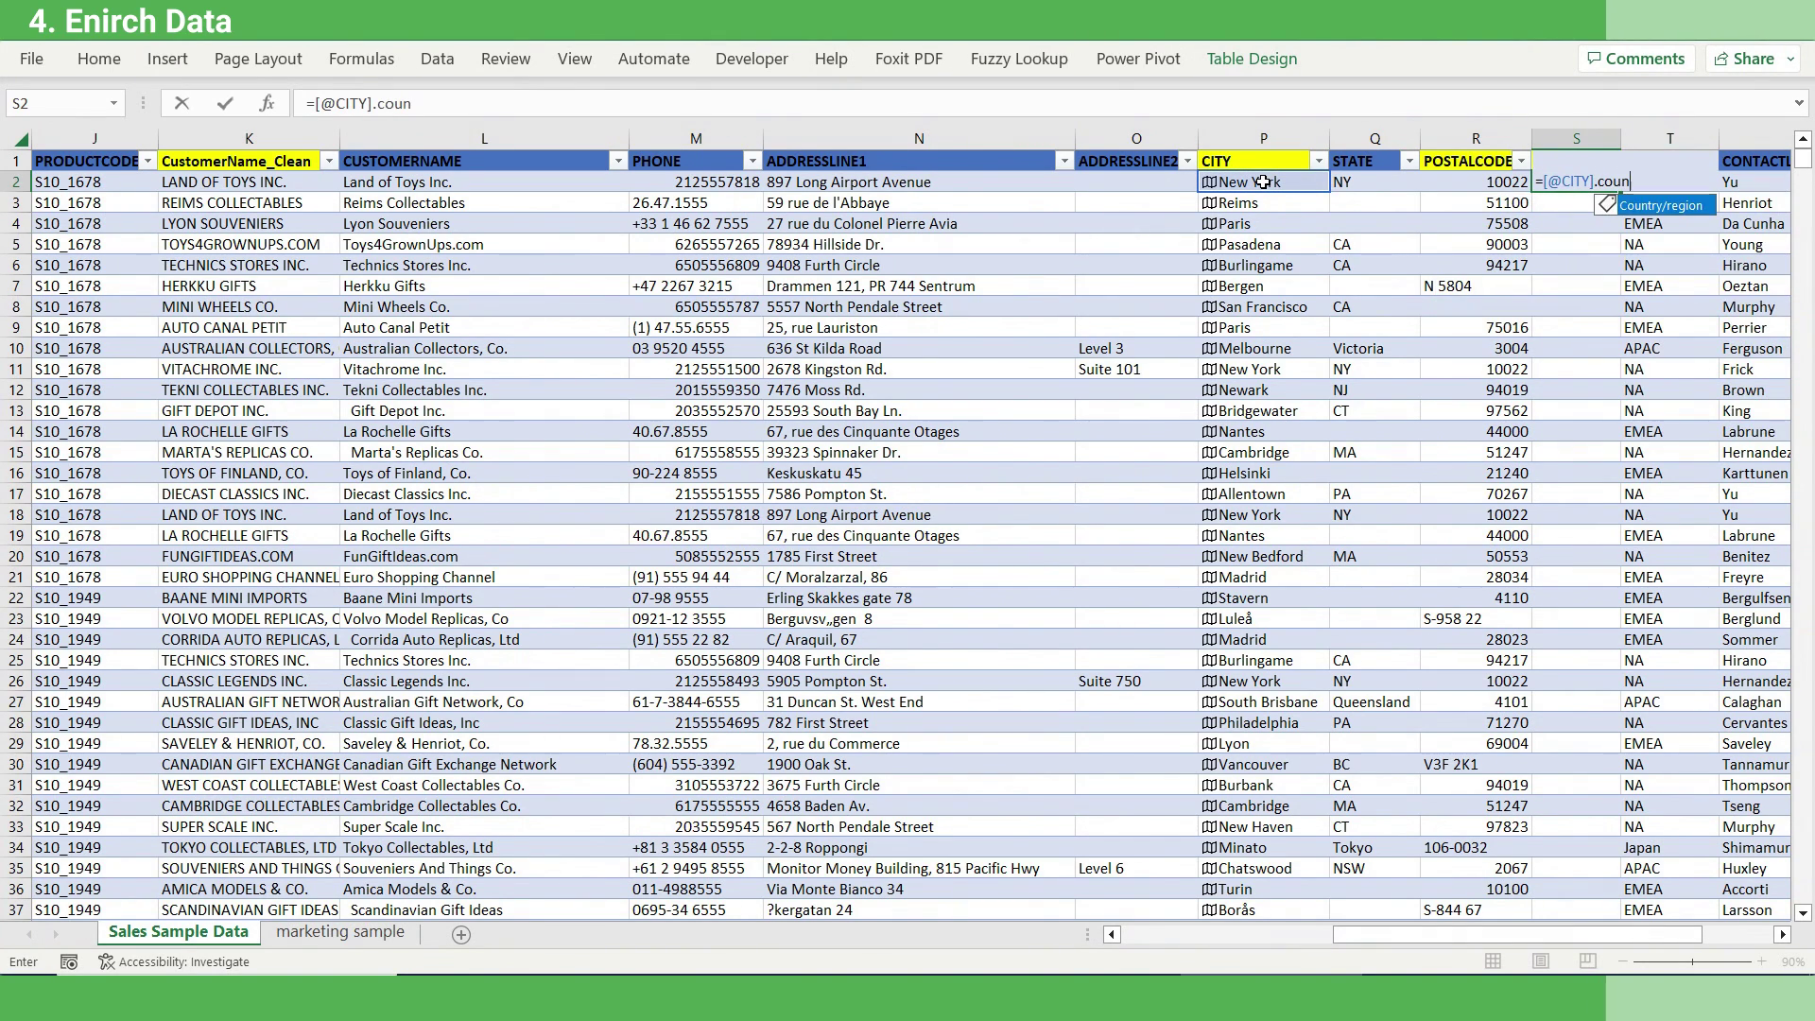
key(Tab)
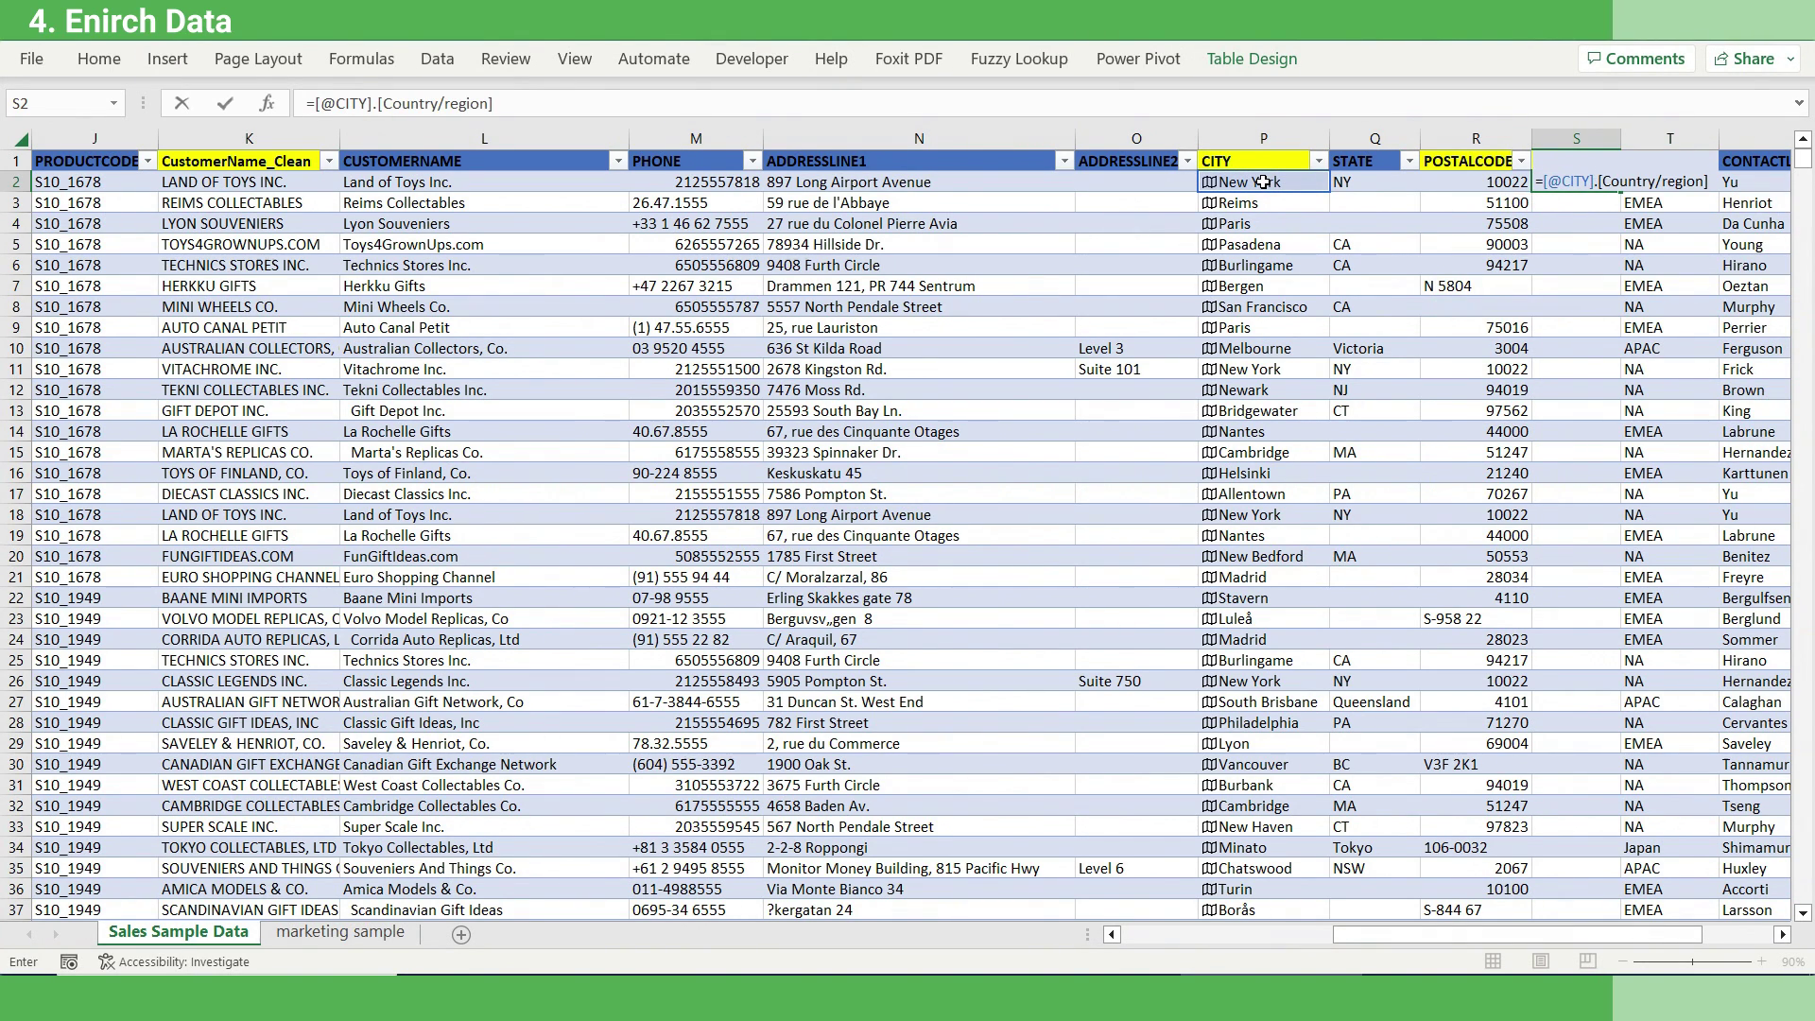
key(Return)
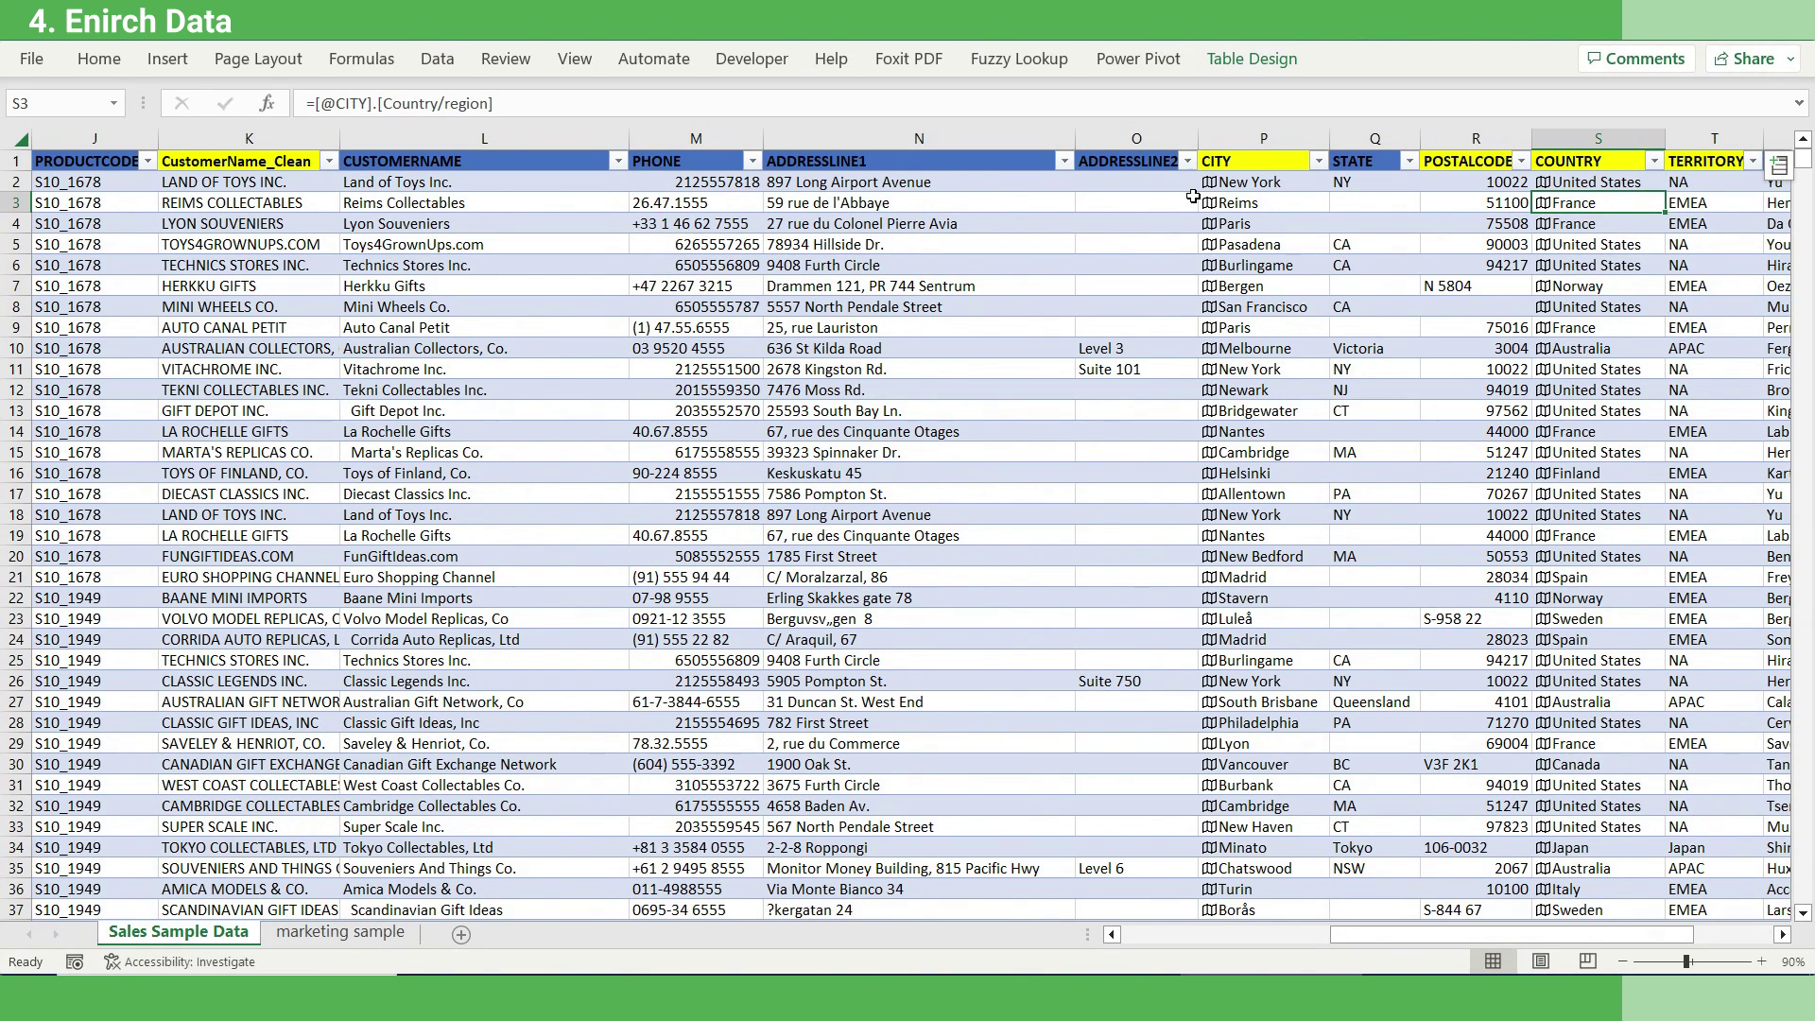